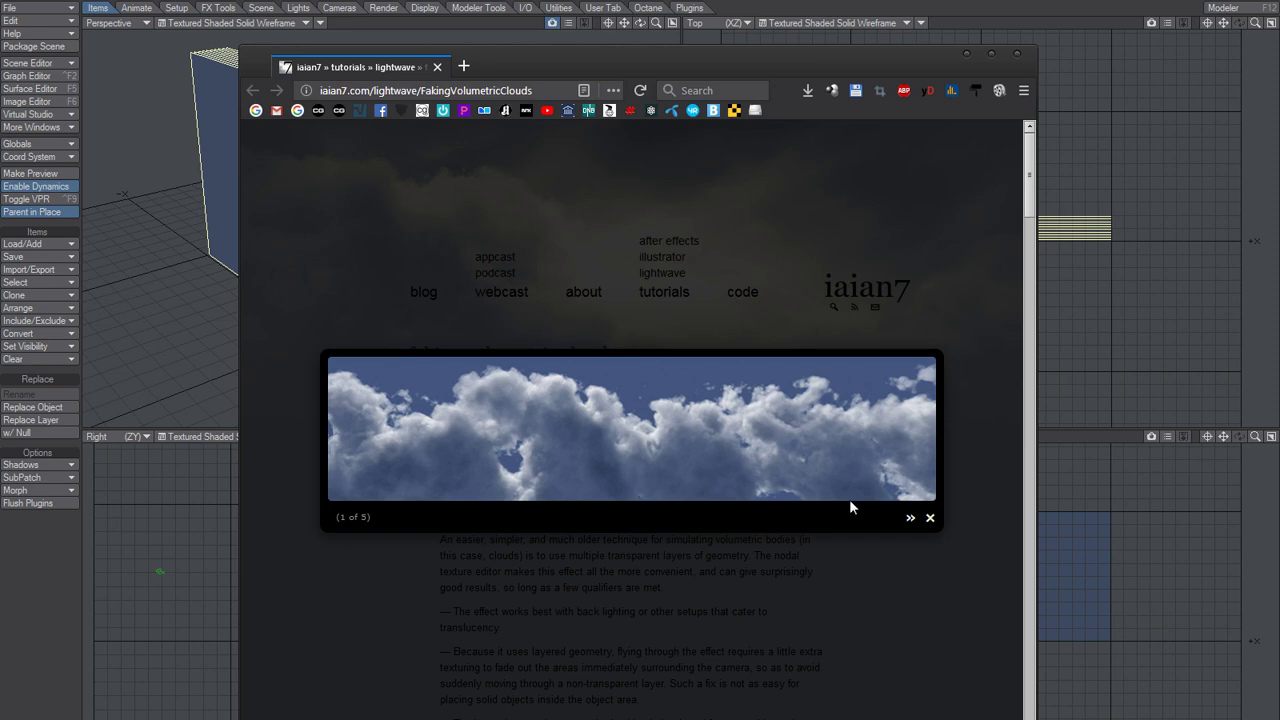
View the sample cloud renders in the tutorial page's image gallery and close the gallery
{"action": "left_click", "coordinate": [910, 517]}
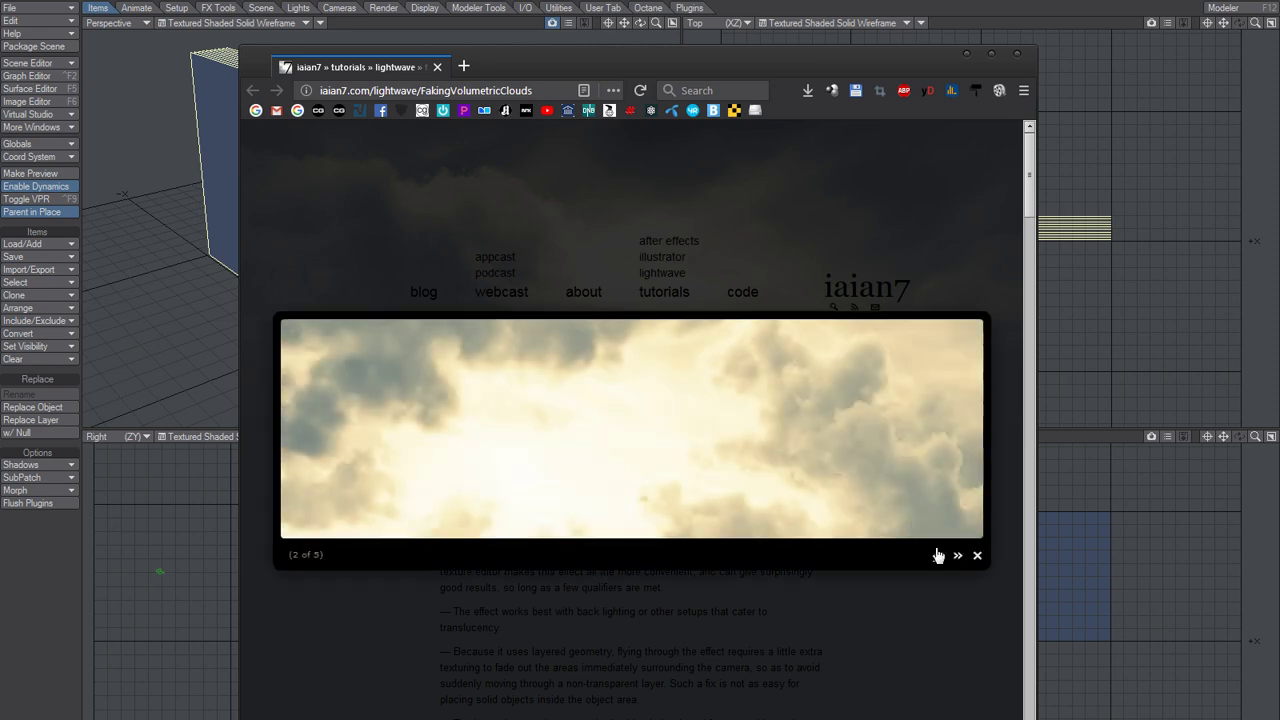
{"action": "left_click", "coordinate": [957, 555]}
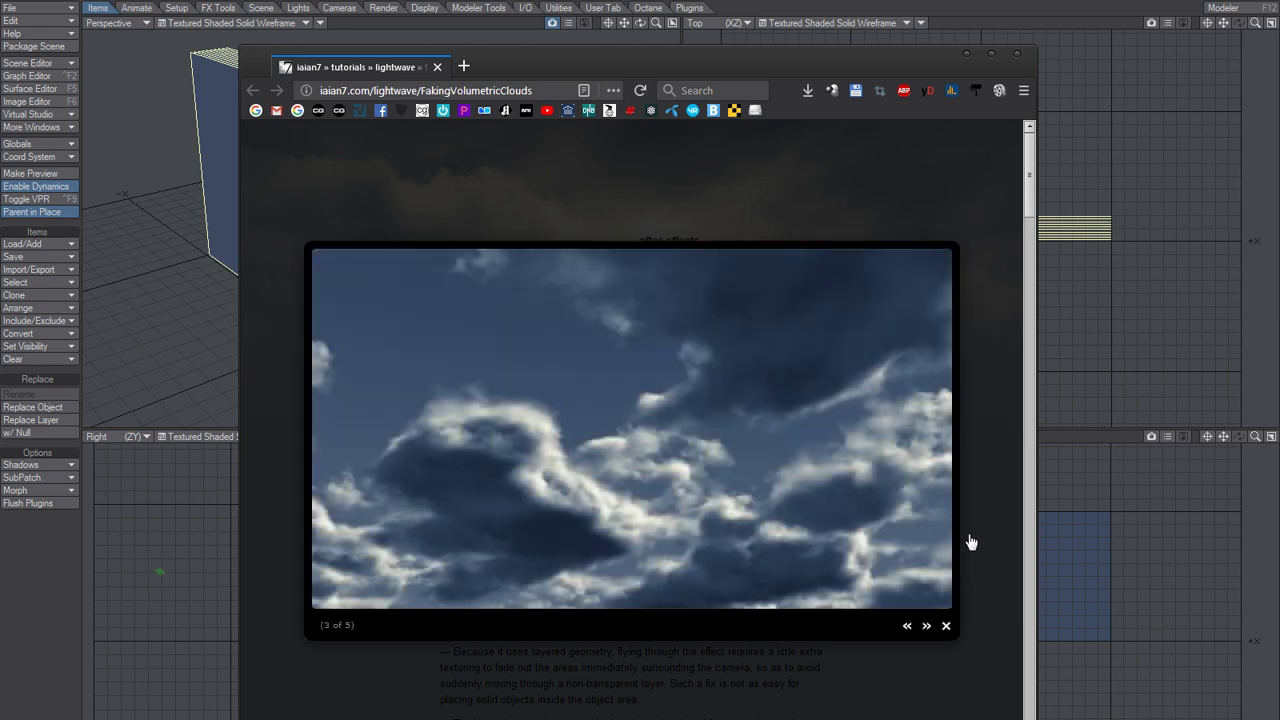
{"action": "left_click", "coordinate": [970, 541]}
Look through the procedural texture comparison images in the procedurals section, starting with crumple, and close the image viewer
{"action": "left_click_drag", "start_coordinate": [1027, 197], "coordinate": [996, 549]}
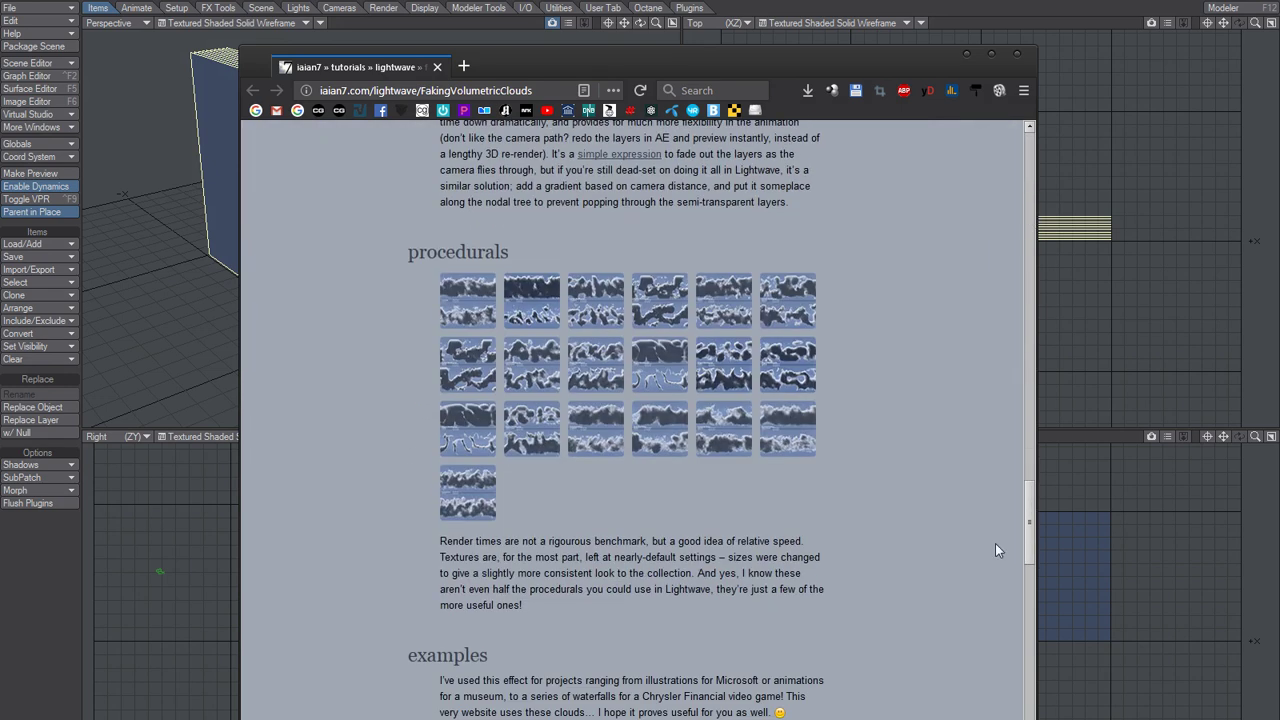
{"action": "left_click", "coordinate": [467, 296]}
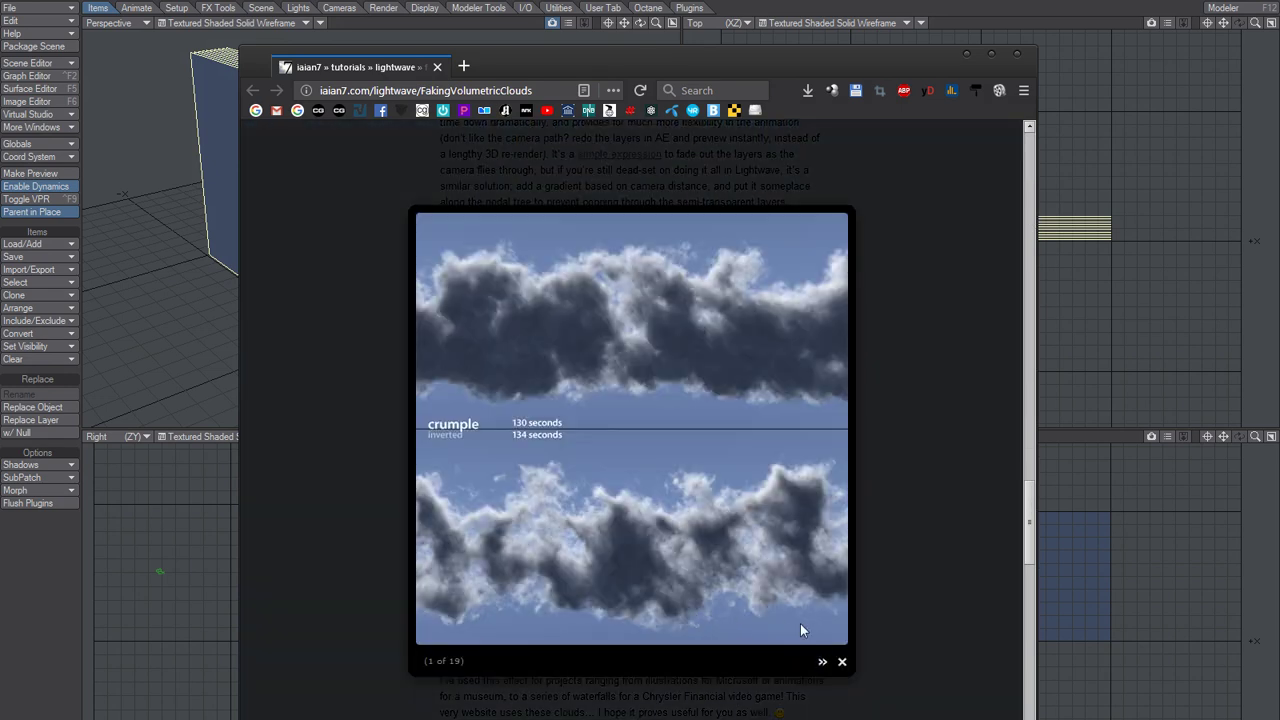
{"action": "left_click", "coordinate": [822, 662]}
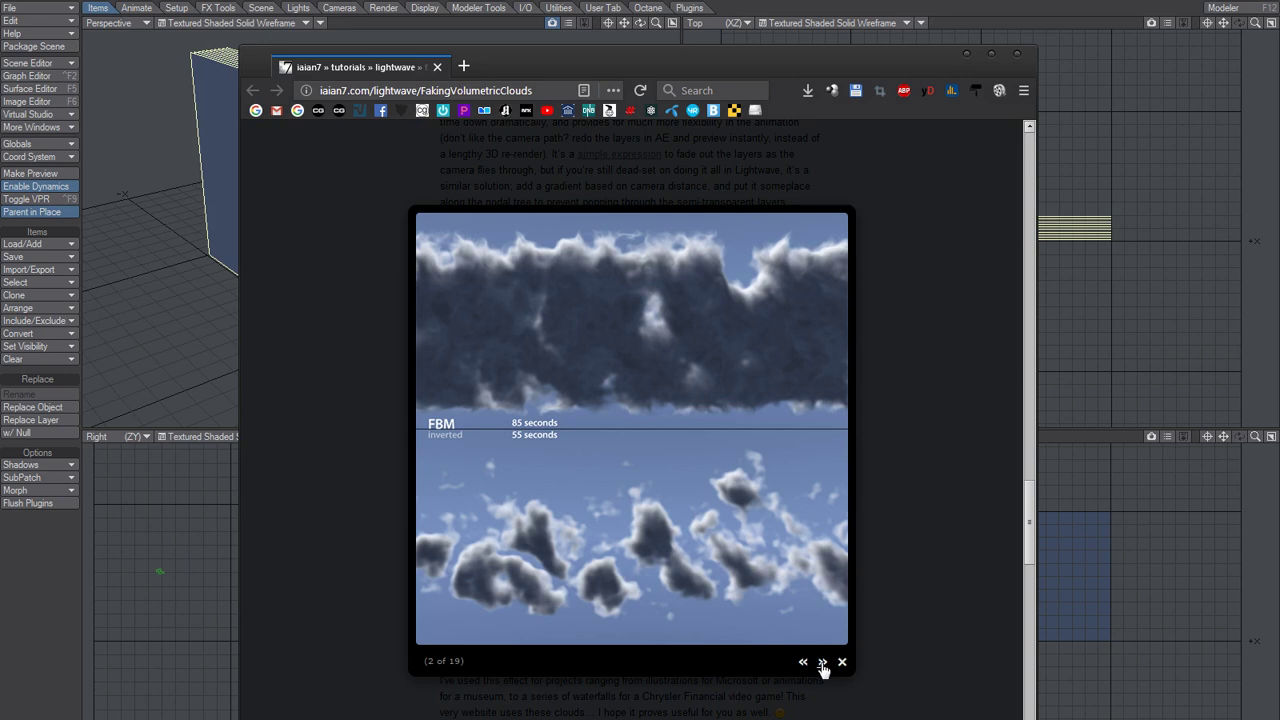
{"action": "left_click", "coordinate": [822, 662]}
{"action": "left_click", "coordinate": [822, 662]}
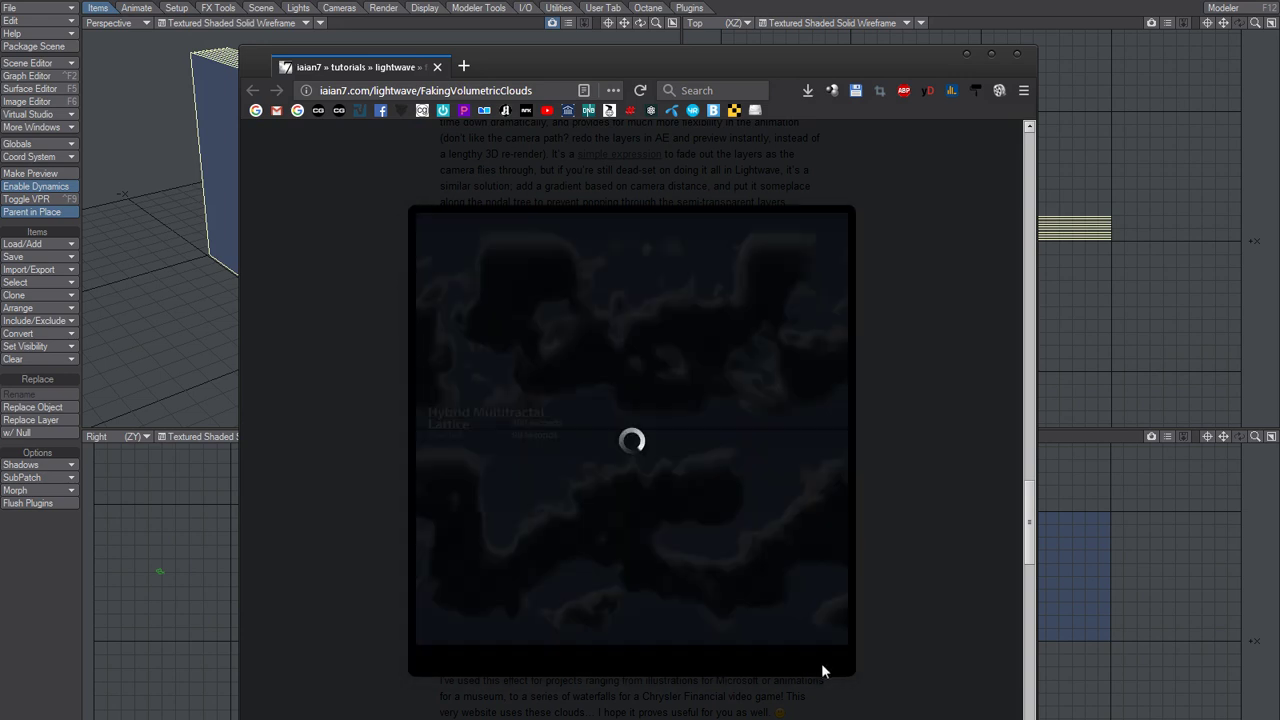
{"action": "left_click", "coordinate": [822, 662]}
{"action": "left_click", "coordinate": [928, 578]}
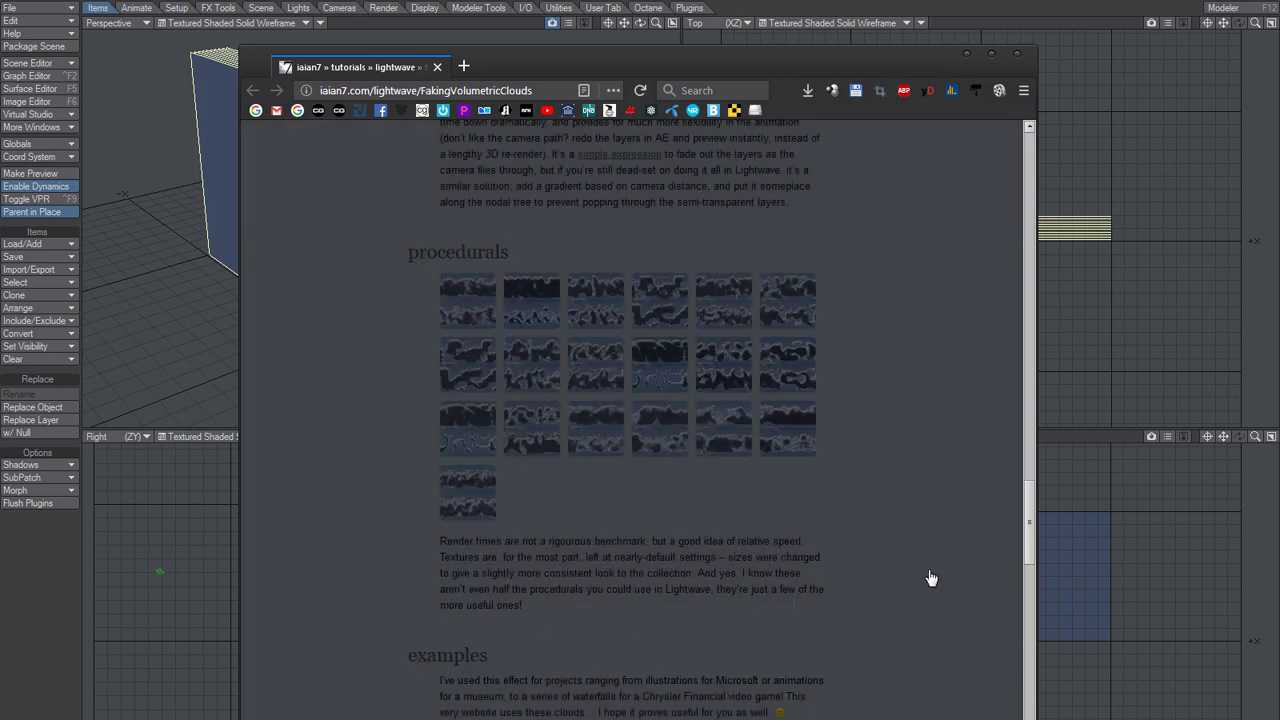
Review the page's examples and files sections, and check the clouds.zip download without saving the archive
{"action": "left_click_drag", "start_coordinate": [1028, 522], "coordinate": [1016, 578]}
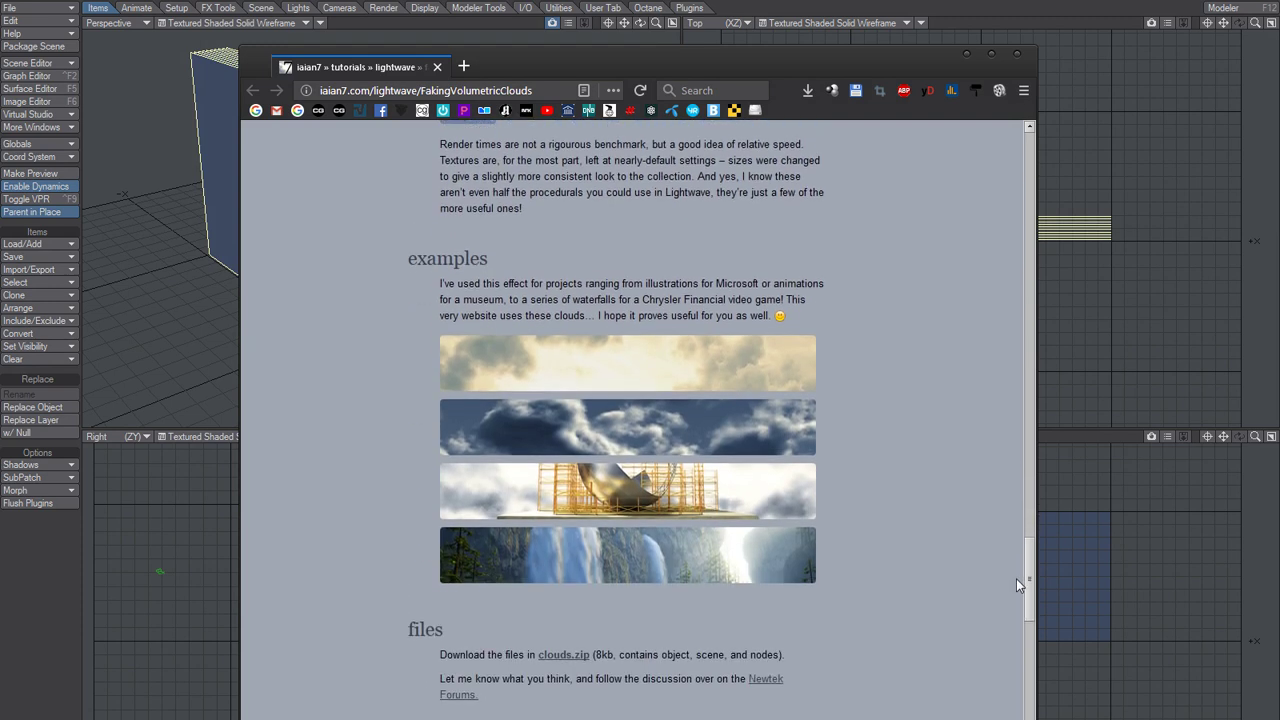
{"action": "scroll", "coordinate": [1000, 590], "scroll_direction": "down", "scroll_amount": 5}
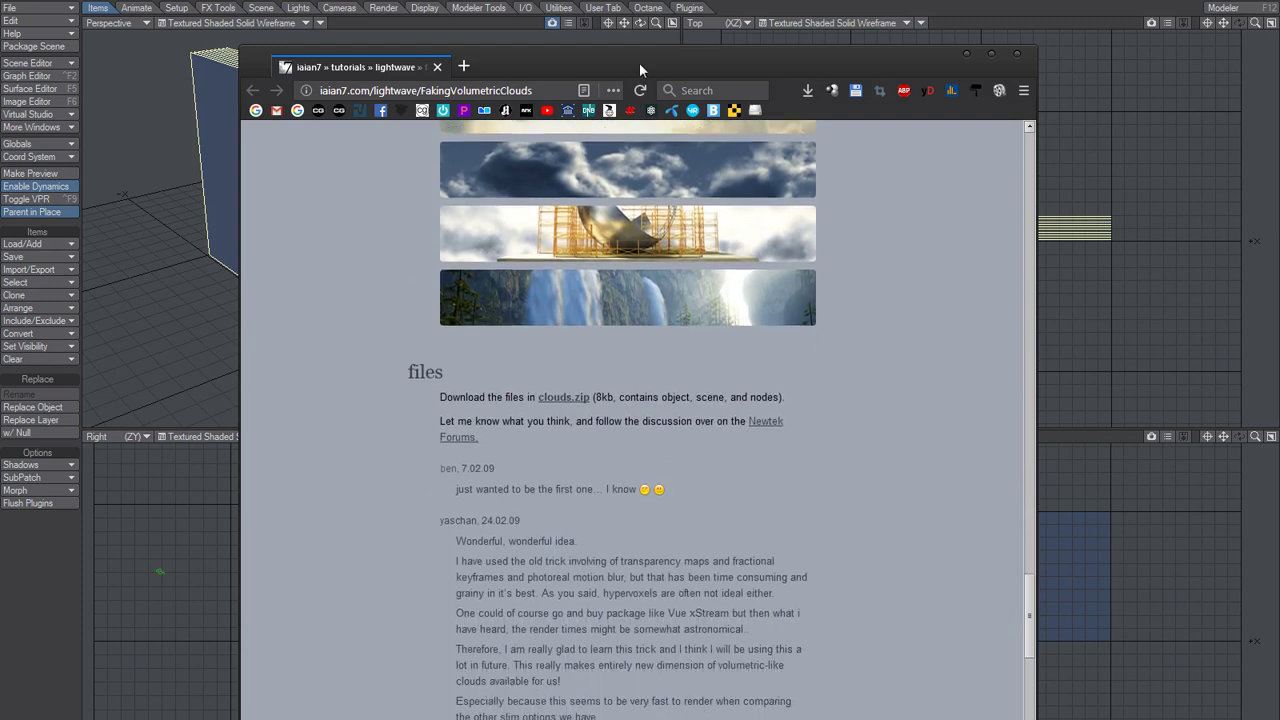
{"action": "mouse_move", "coordinate": [639, 62]}
{"action": "left_mouse_down"}
{"action": "mouse_move", "coordinate": [928, 108]}
{"action": "mouse_move", "coordinate": [630, 66]}
{"action": "left_mouse_up"}
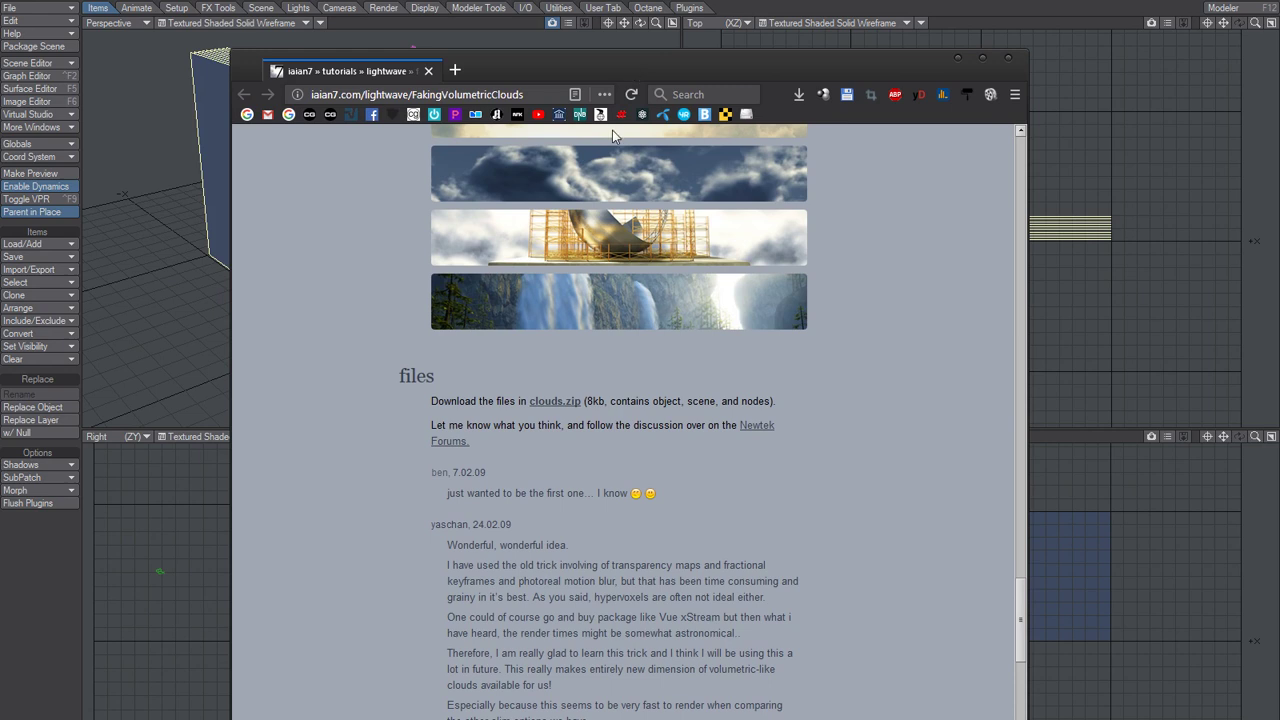
{"action": "left_click", "coordinate": [556, 402]}
{"action": "left_click", "coordinate": [916, 377]}
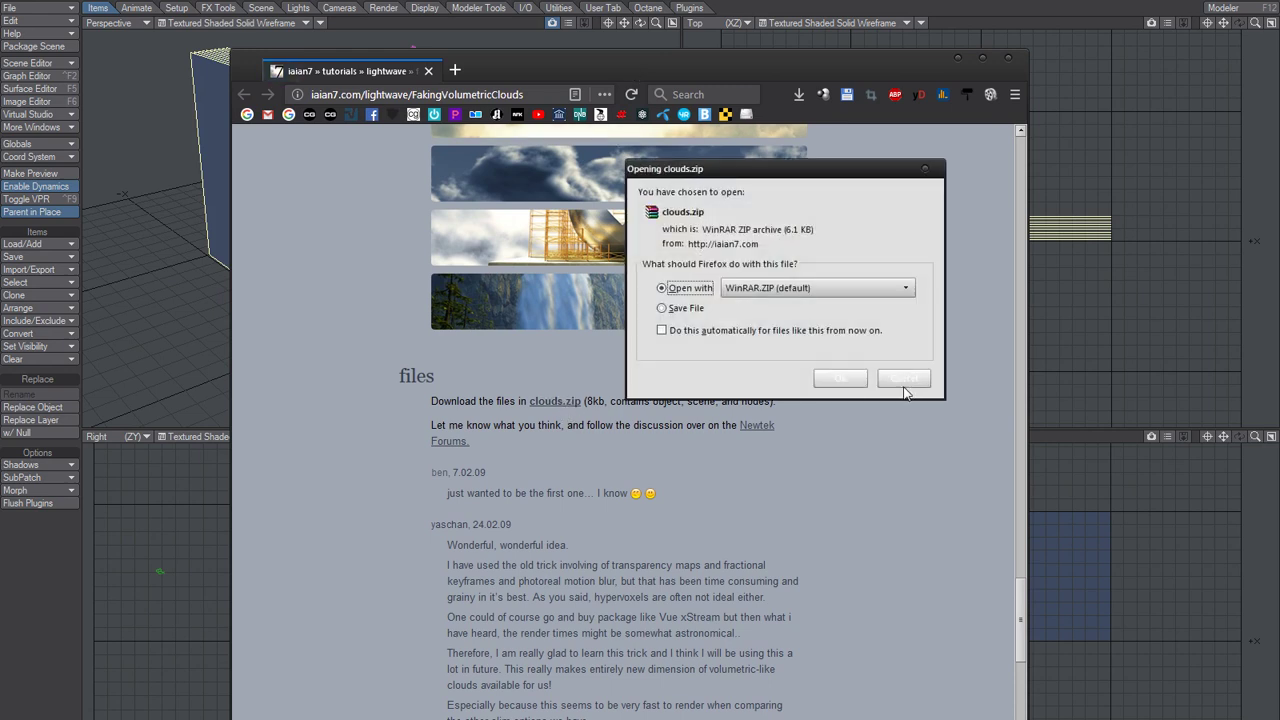
{"action": "left_click", "coordinate": [904, 383]}
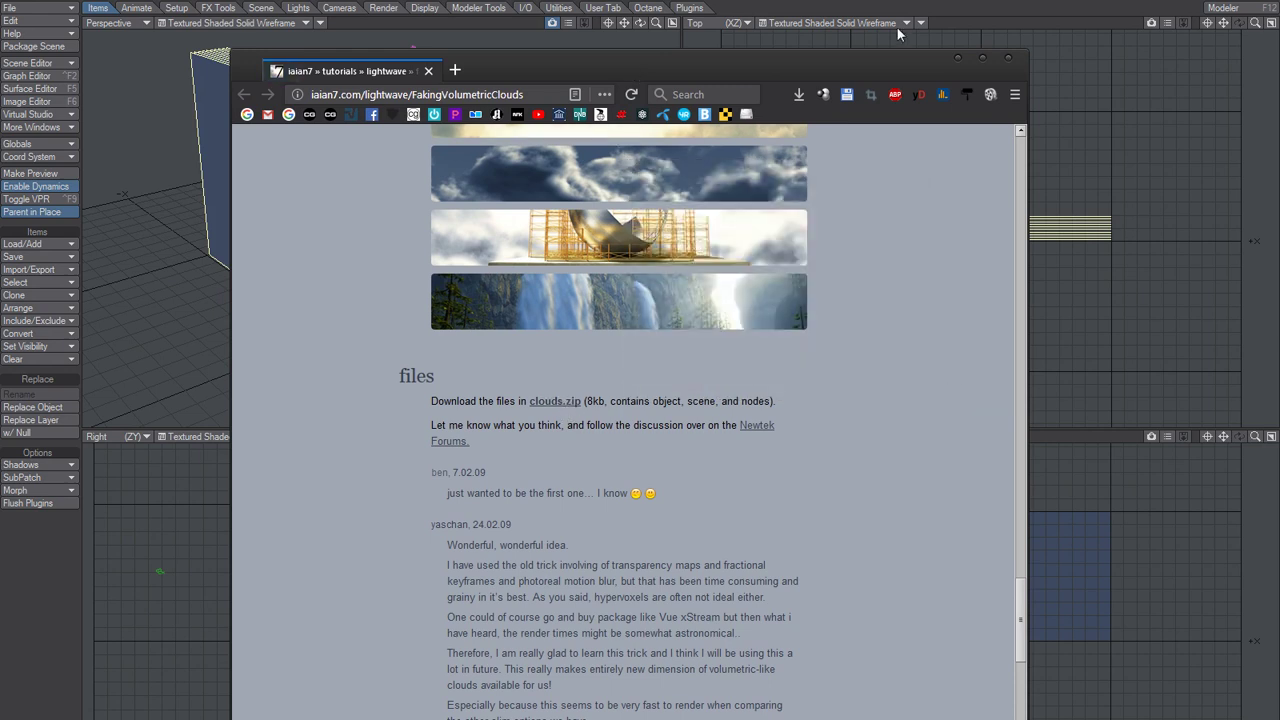
Switch to LightWave Layout, examine the layered cloud planes, and set the Perspective viewport's display mode to VPR
{"action": "left_click", "coordinate": [837, 1]}
{"action": "left_click_drag", "start_coordinate": [397, 150], "coordinate": [382, 192], "text": "alt"}
{"action": "left_click_drag", "start_coordinate": [313, 224], "coordinate": [418, 212], "text": "alt"}
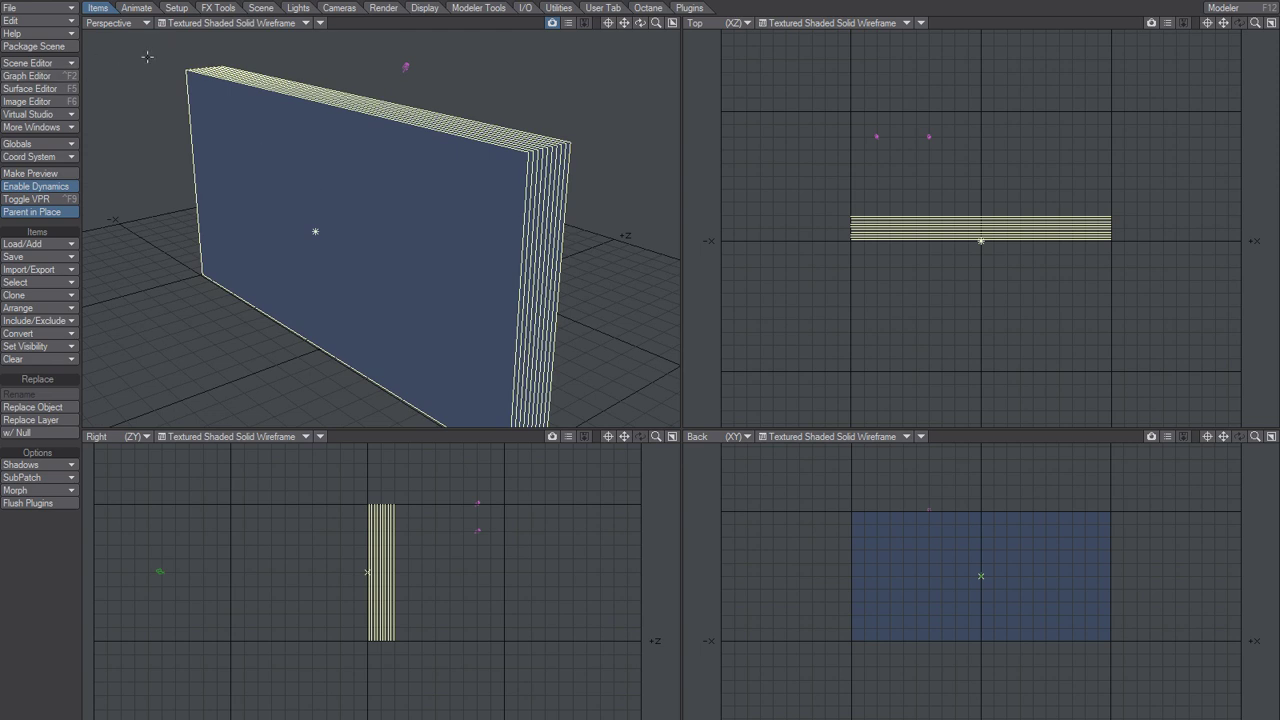
{"action": "left_click", "coordinate": [251, 23]}
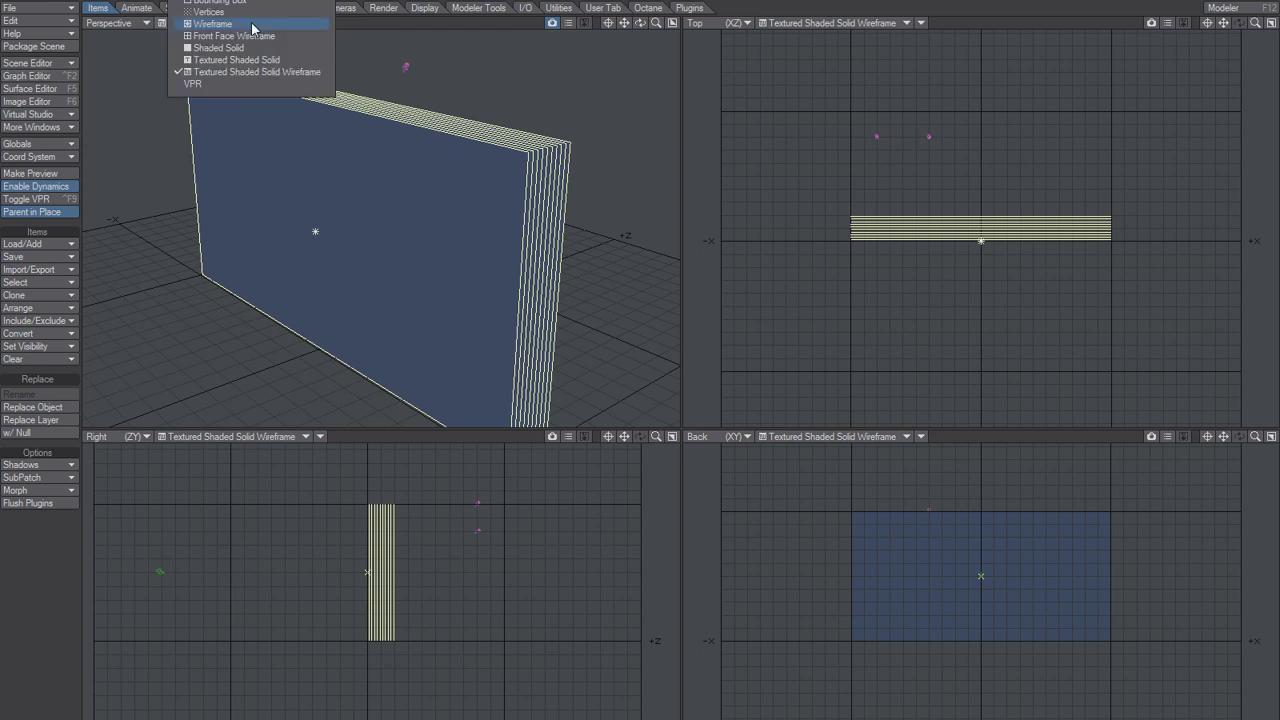
{"action": "left_click", "coordinate": [220, 85]}
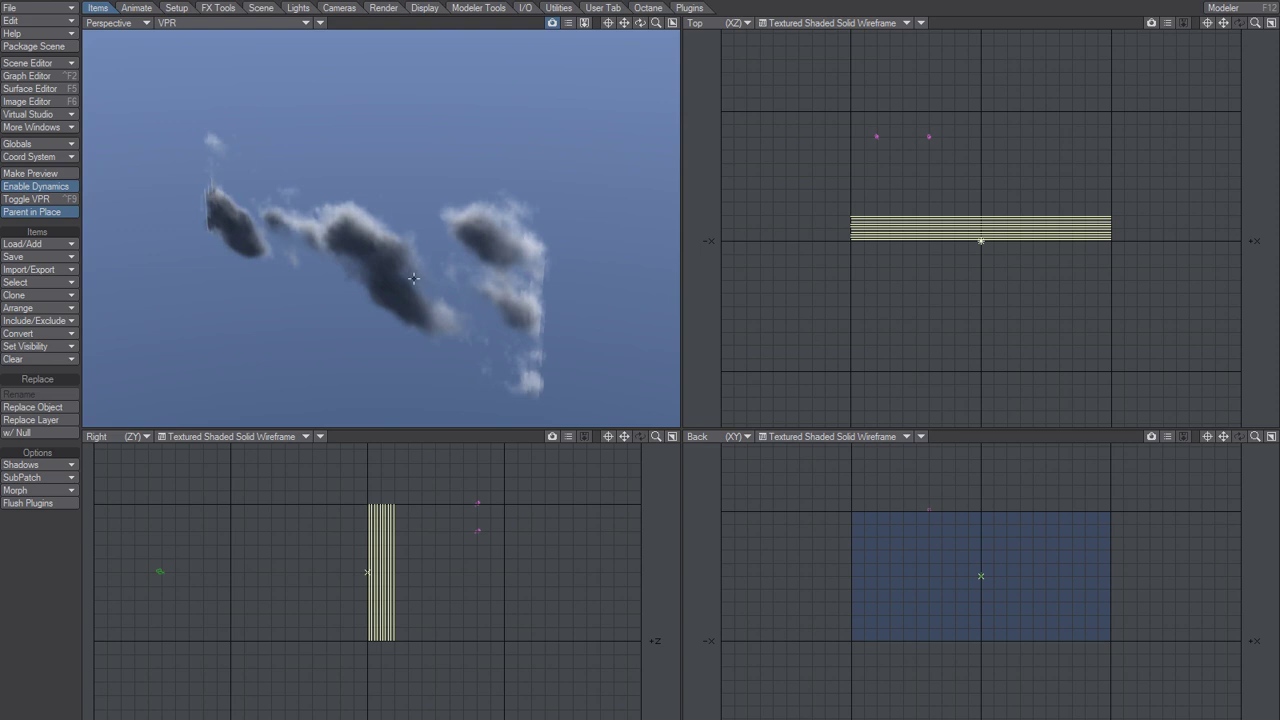
Inspect the rendered clouds from the side, and set the VPR viewport to Camera View
{"action": "left_click_drag", "start_coordinate": [375, 280], "coordinate": [437, 294], "text": "alt"}
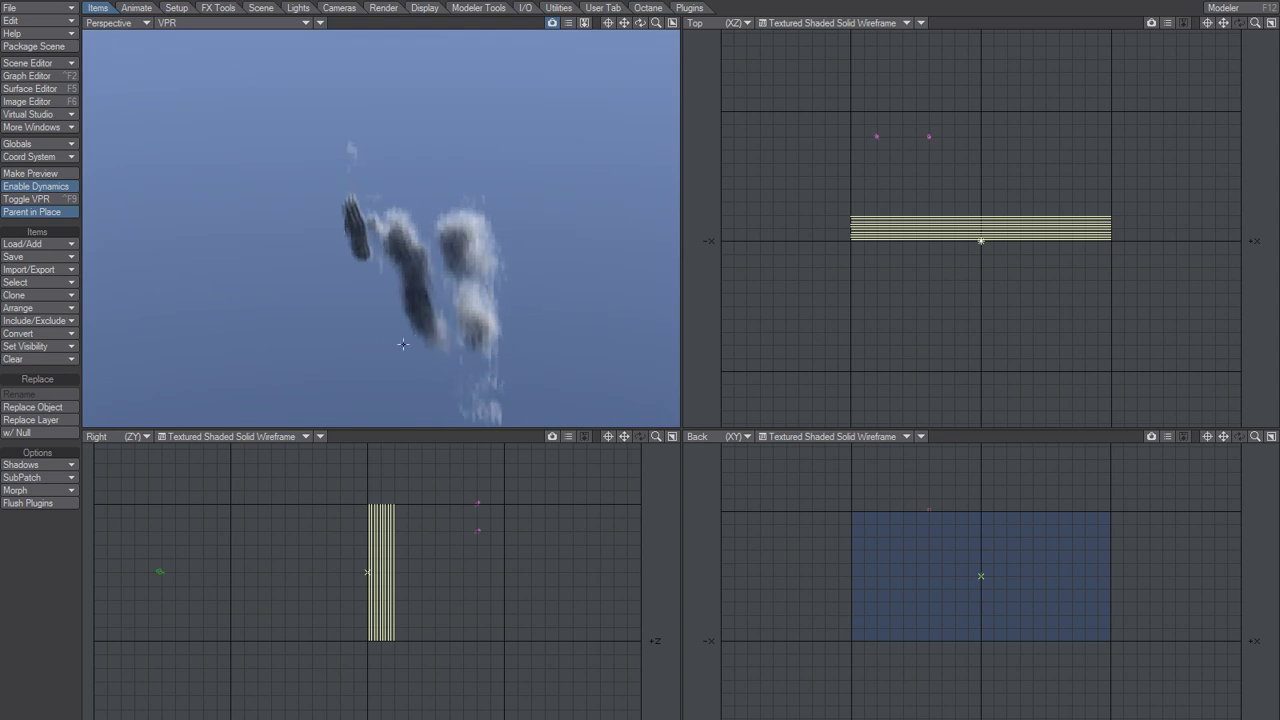
{"action": "left_click_drag", "start_coordinate": [403, 344], "coordinate": [425, 303], "text": "alt"}
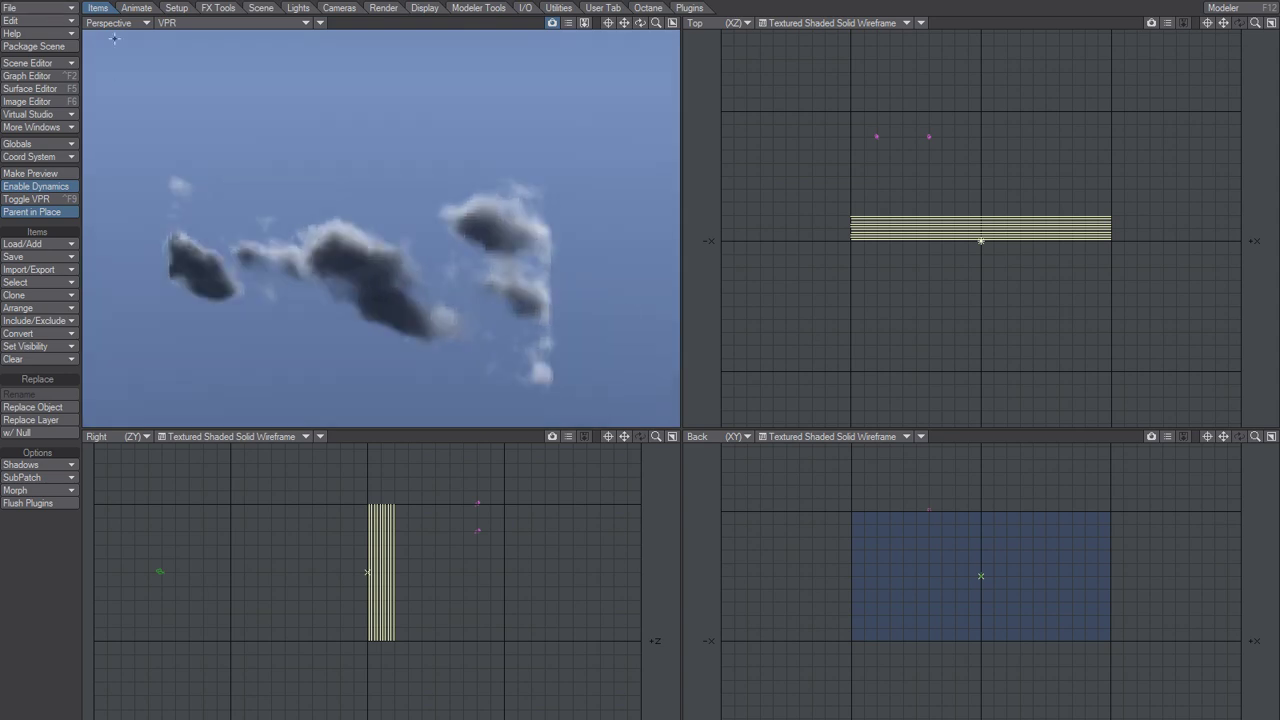
{"action": "left_click", "coordinate": [115, 23]}
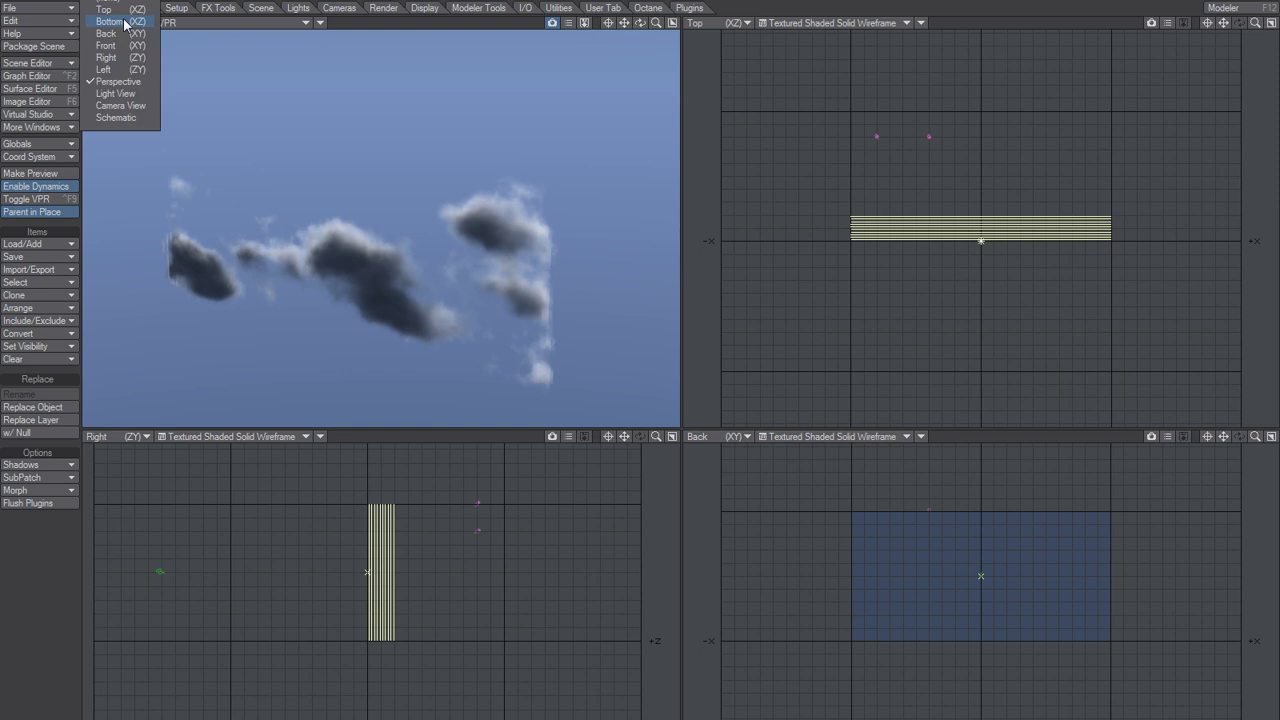
{"action": "left_click", "coordinate": [131, 106]}
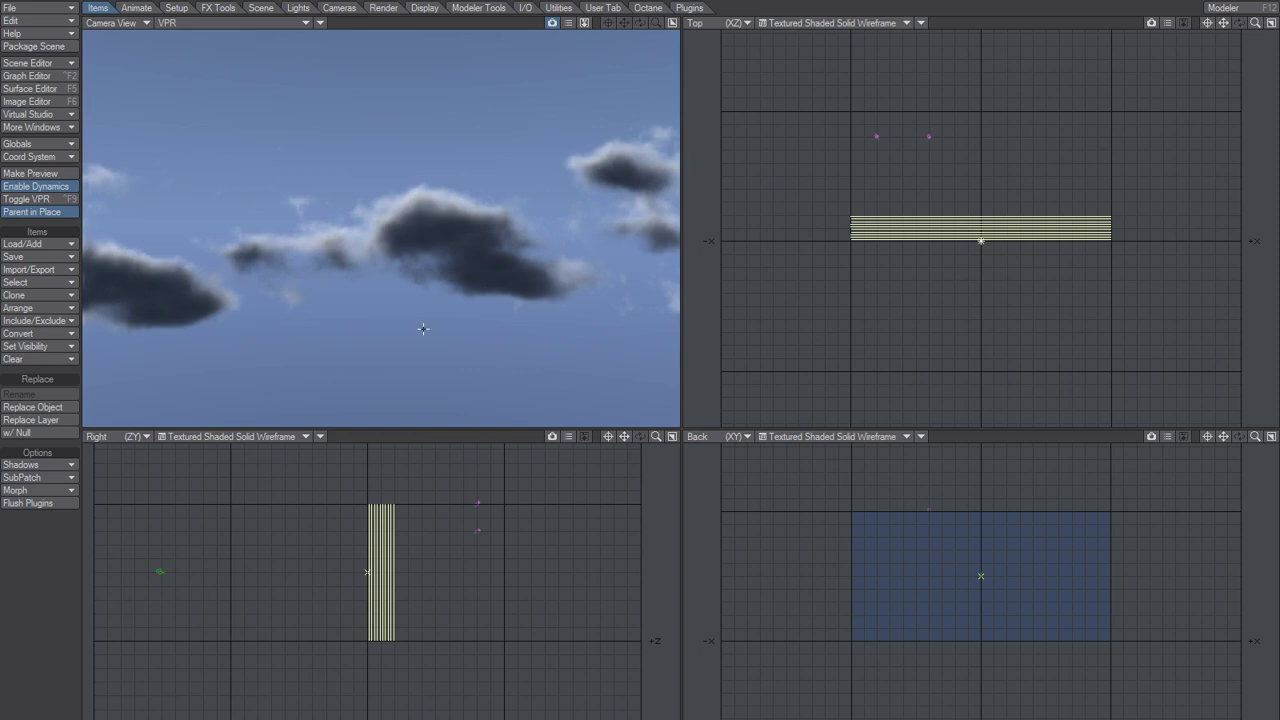
Compare the clouds with VPR Draft Mode off and on again in the maximized camera viewport, and restore the four-view layout
{"action": "key", "text": "KP_0"}
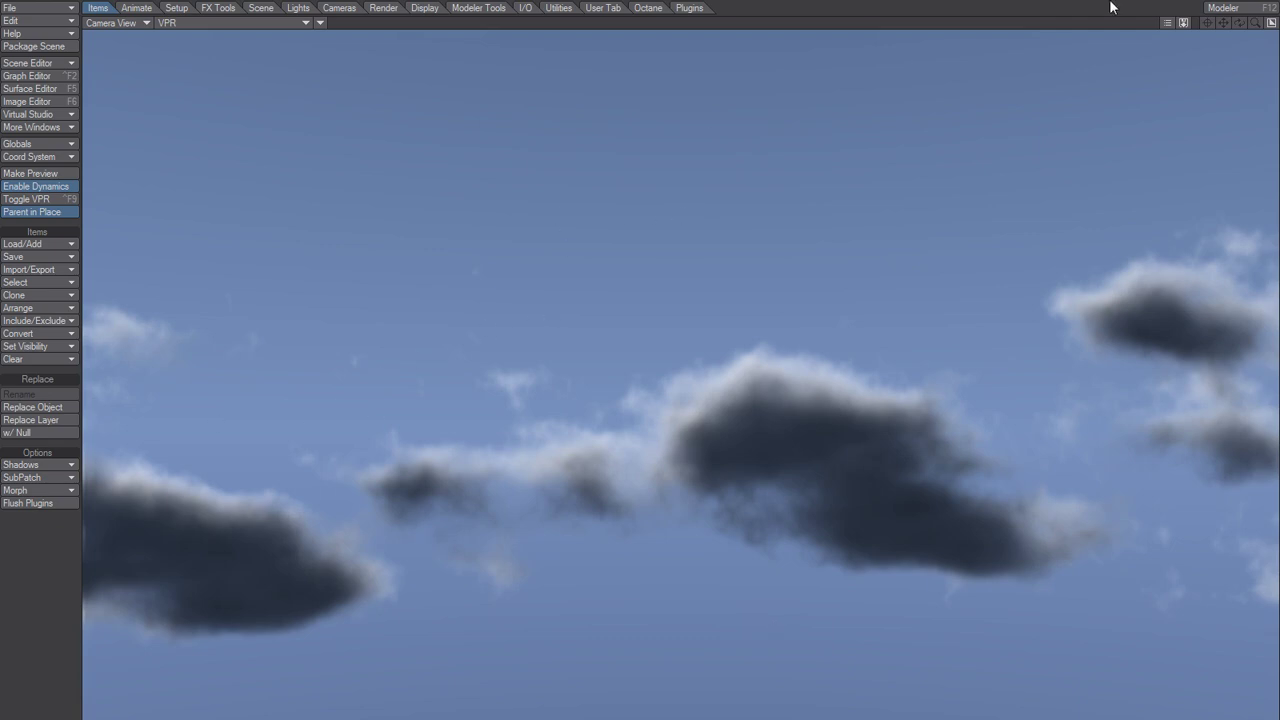
{"action": "left_click", "coordinate": [1167, 23]}
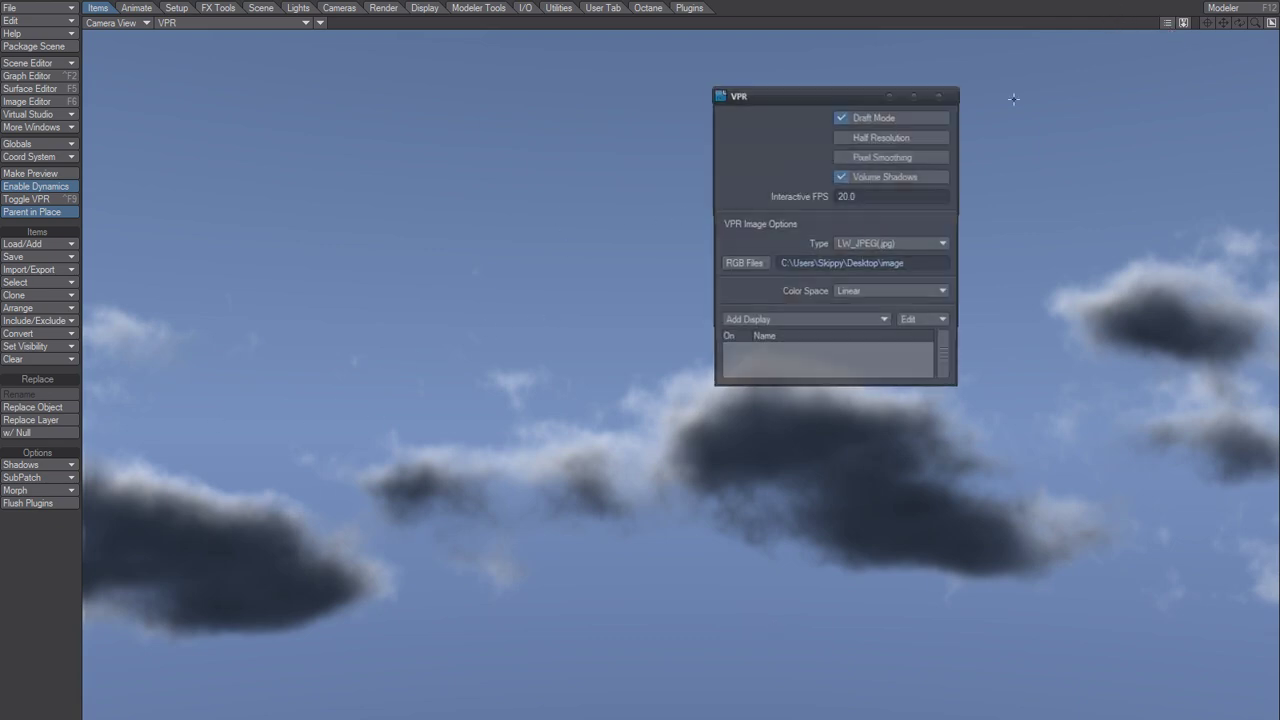
{"action": "left_click", "coordinate": [870, 116]}
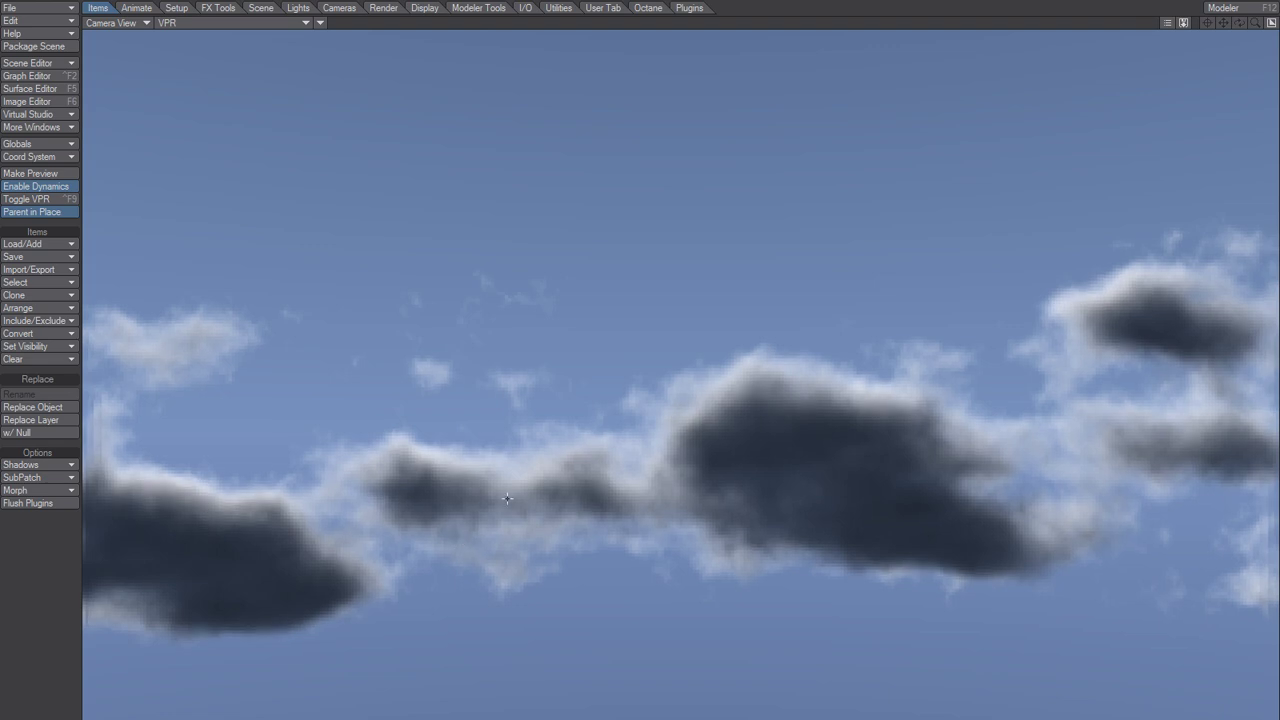
{"action": "left_click", "coordinate": [1167, 22]}
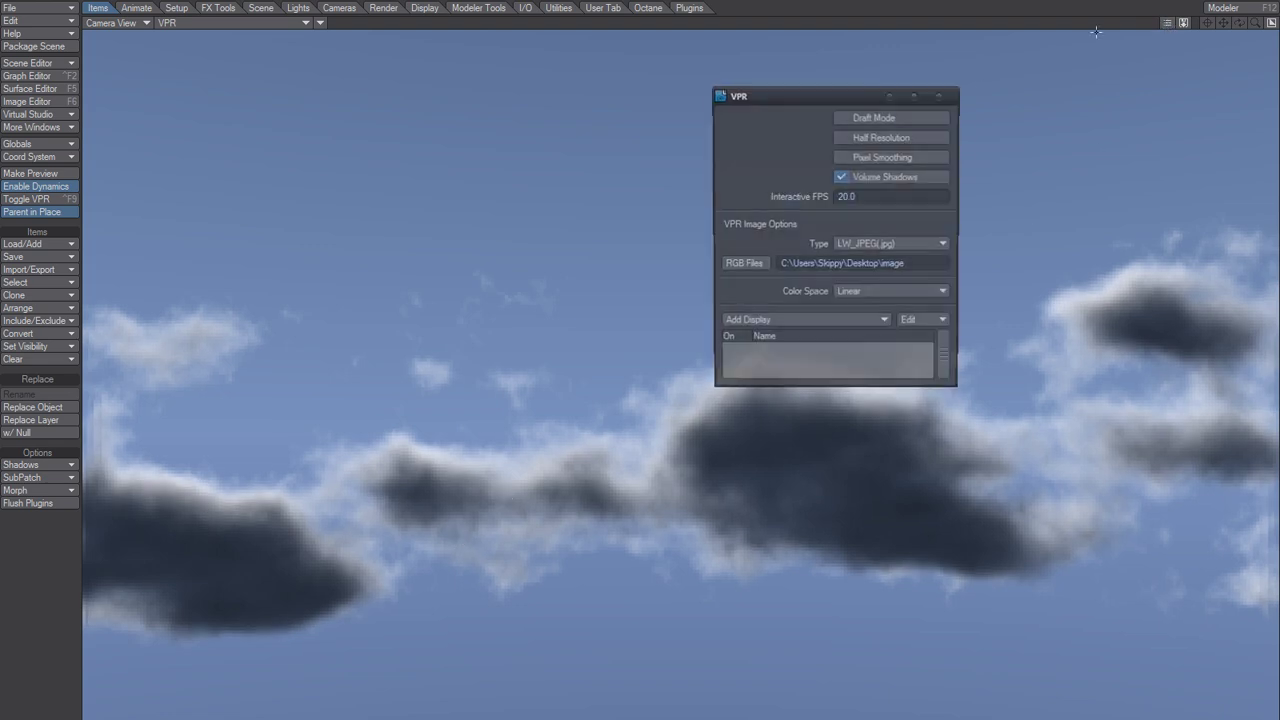
{"action": "left_click", "coordinate": [876, 116]}
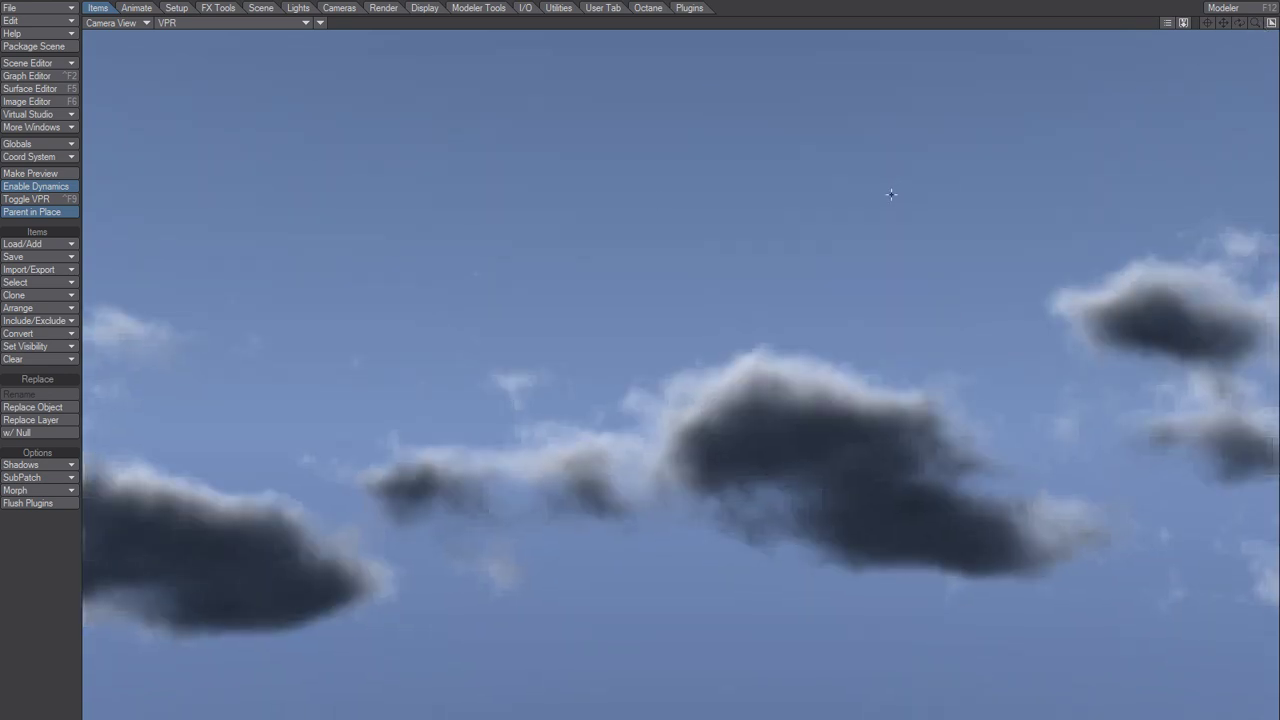
{"action": "key", "text": "KP_0"}
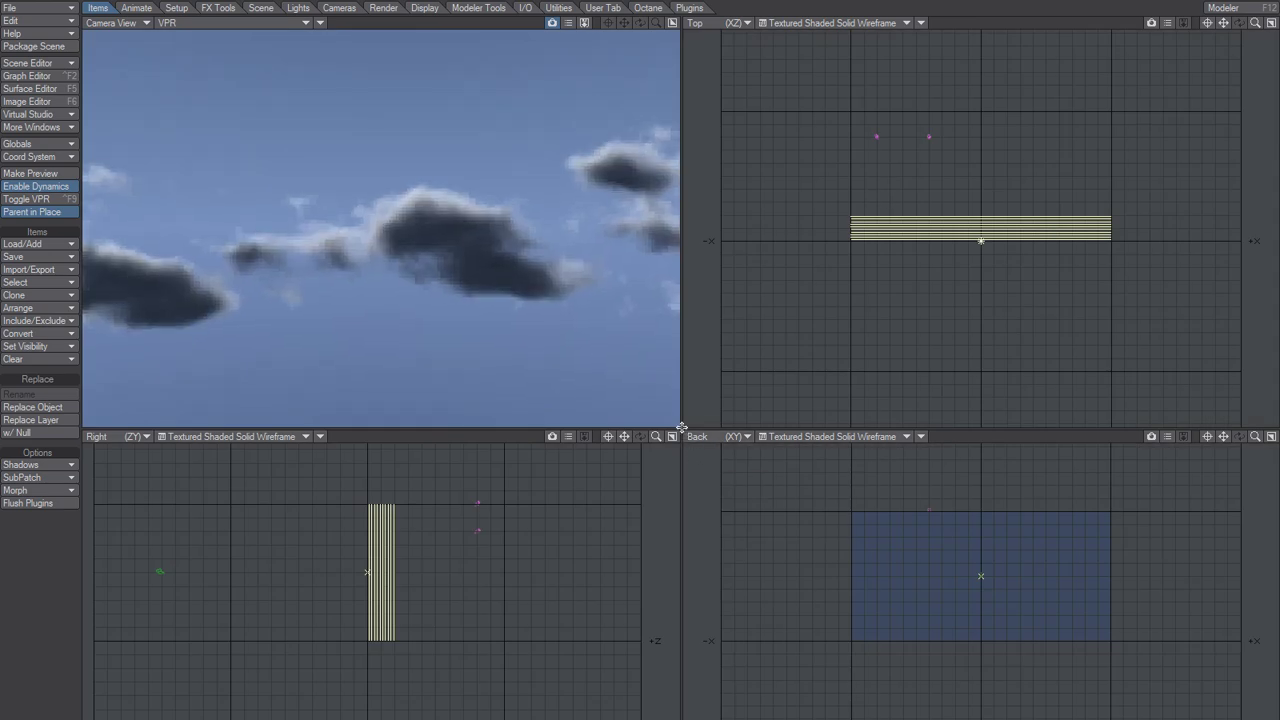
Widen the camera viewport and open the node network of the Clouds object's Default surface
{"action": "left_click_drag", "start_coordinate": [682, 428], "coordinate": [836, 430]}
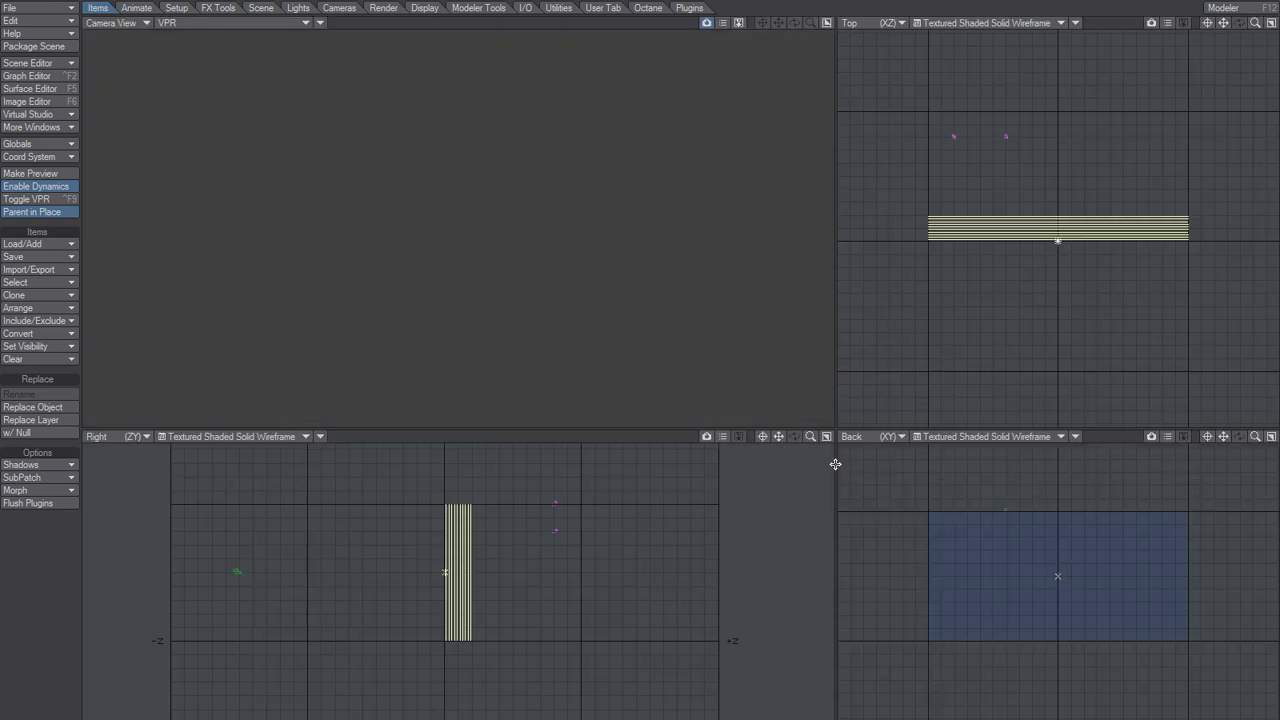
{"action": "key", "text": "F5"}
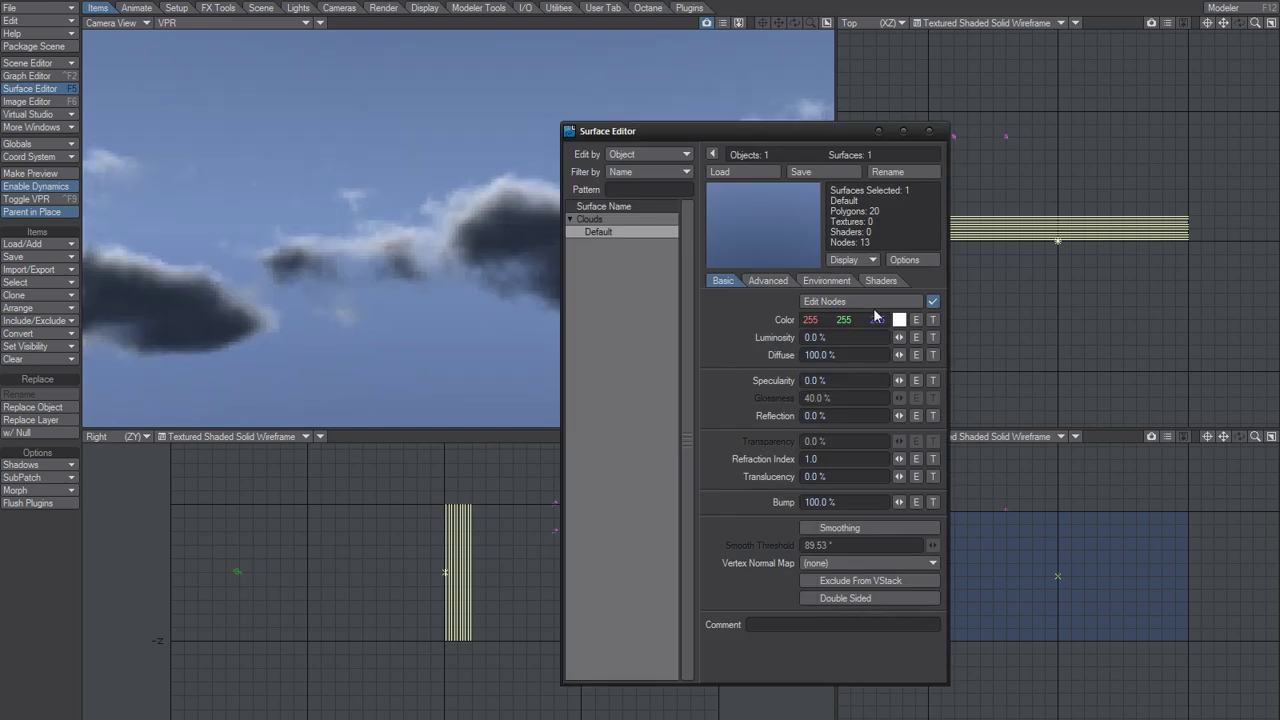
{"action": "left_click", "coordinate": [873, 302]}
Delete the FBM, Hybrid-MultiFractal, RidgedMultiFractal and Turbulent Noise nodes from the surface network
{"action": "left_click_drag", "start_coordinate": [643, 378], "coordinate": [1141, 511]}
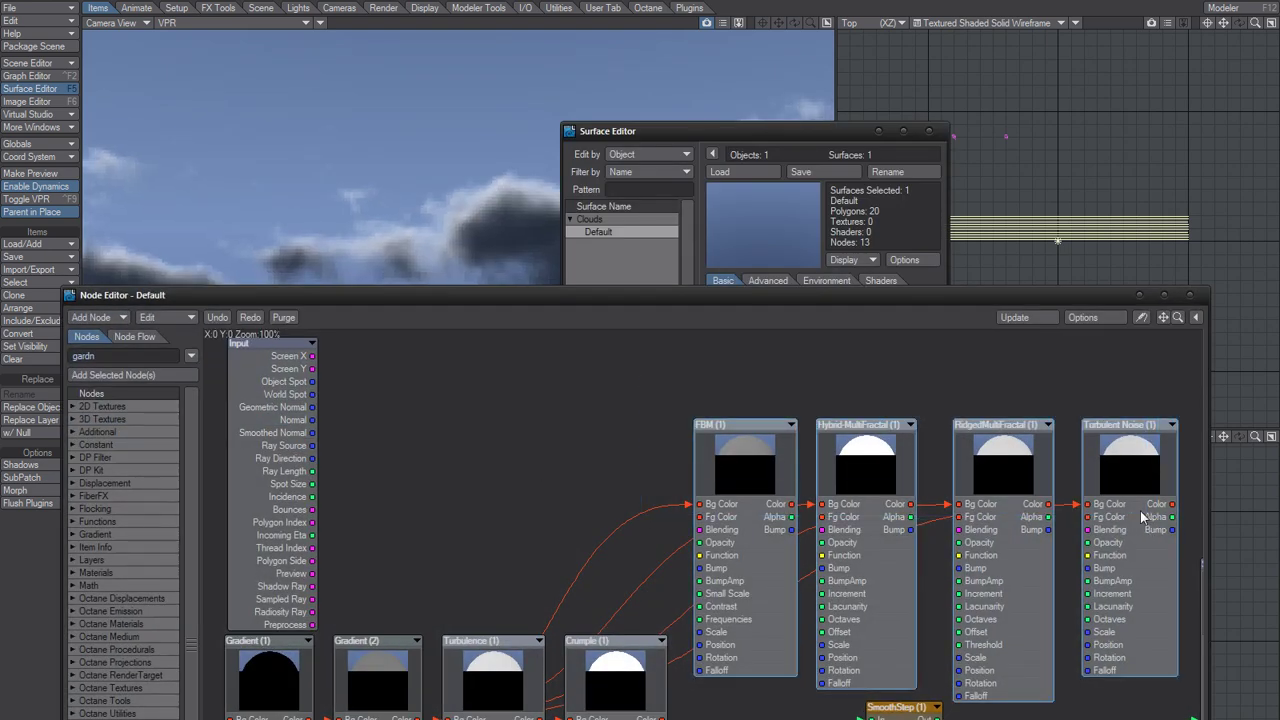
{"action": "key", "text": "Delete"}
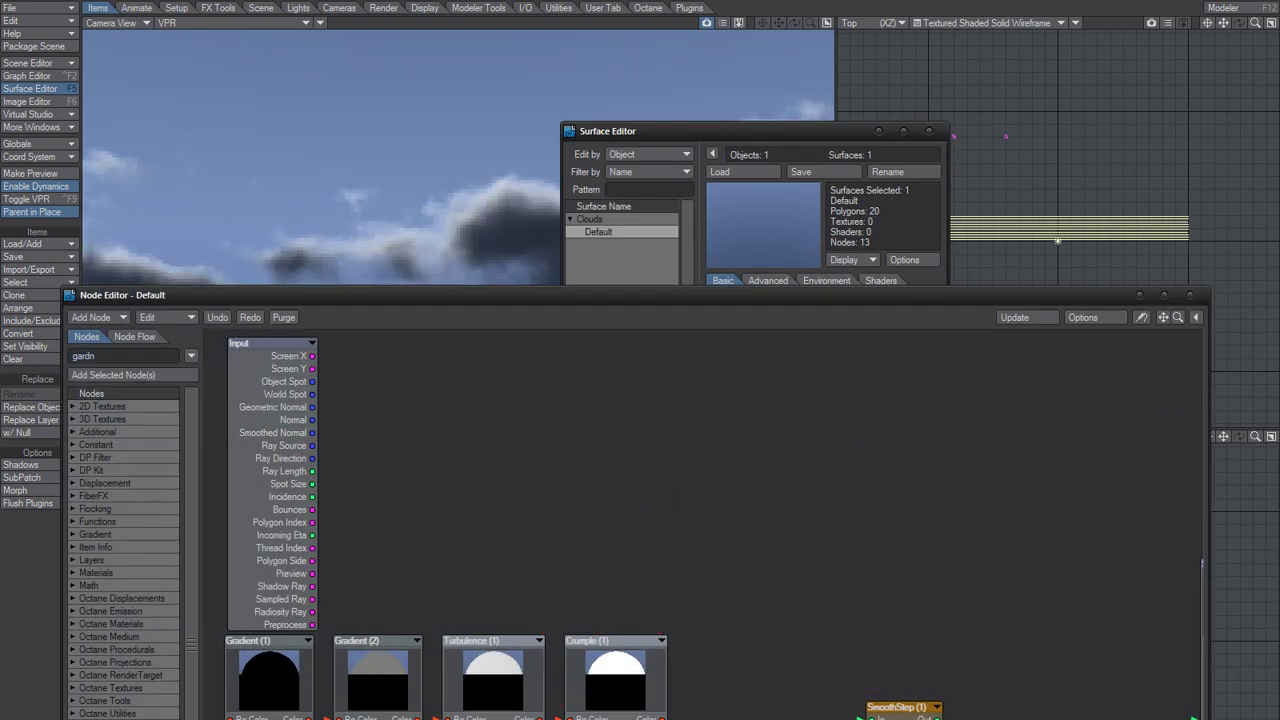
Collapse the Input node and arrange the remaining nodes compactly, with SmoothStep between the Crumple and Surface nodes
{"action": "left_click_drag", "start_coordinate": [265, 719], "coordinate": [587, 646]}
{"action": "left_click_drag", "start_coordinate": [588, 645], "coordinate": [745, 436]}
{"action": "left_click_drag", "start_coordinate": [911, 458], "coordinate": [1202, 719]}
{"action": "left_click_drag", "start_coordinate": [885, 707], "coordinate": [844, 511]}
{"action": "left_click", "coordinate": [279, 342]}
{"action": "left_click_drag", "start_coordinate": [279, 342], "coordinate": [420, 380]}
{"action": "left_click_drag", "start_coordinate": [1178, 718], "coordinate": [441, 403]}
{"action": "left_click_drag", "start_coordinate": [416, 465], "coordinate": [295, 447]}
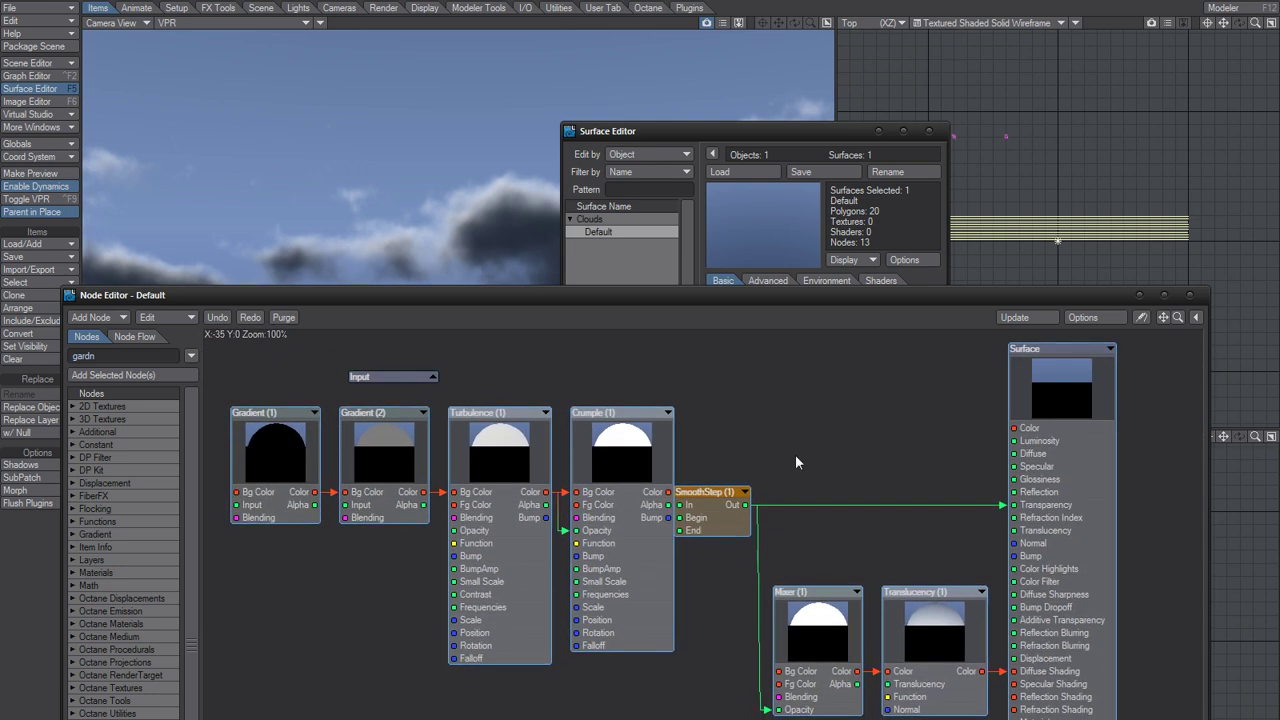
{"action": "left_click", "coordinate": [795, 454]}
{"action": "left_click_drag", "start_coordinate": [703, 495], "coordinate": [743, 477]}
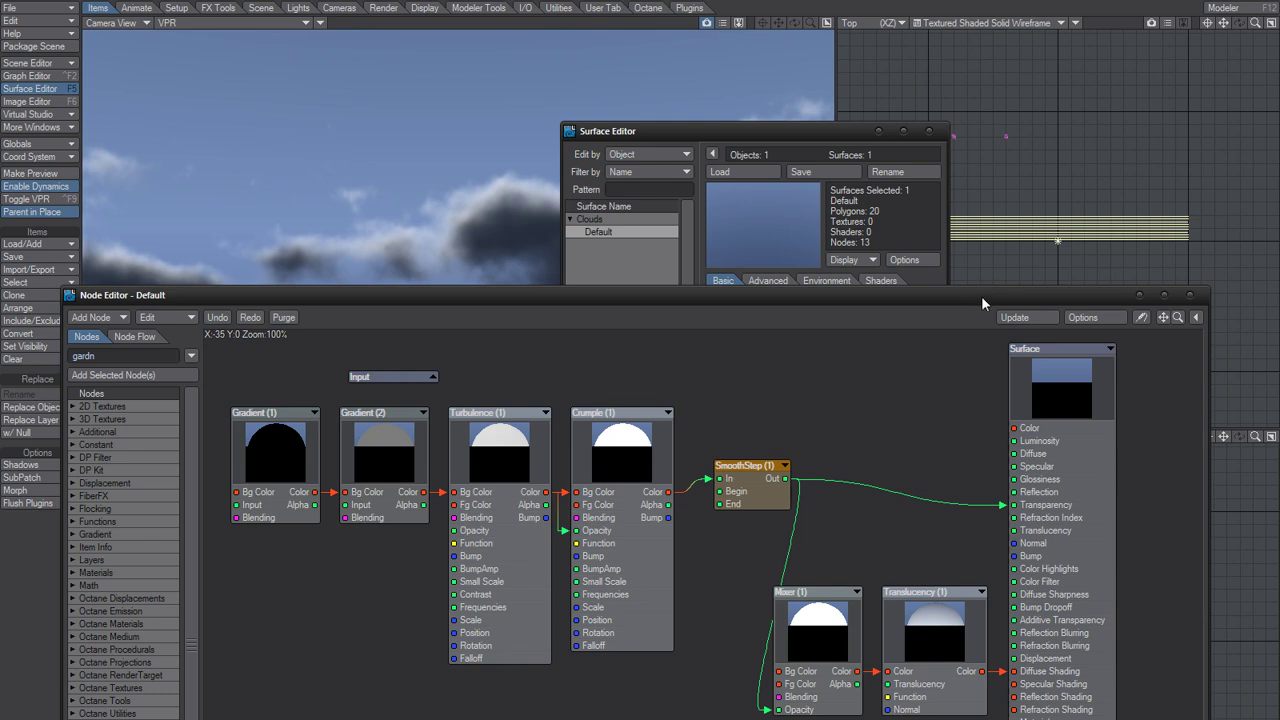
Close the Surface Editor and place the Node Editor window below the camera preview, with its network zoomed to 78%
{"action": "left_click_drag", "start_coordinate": [1178, 318], "coordinate": [948, 260]}
{"action": "left_click", "coordinate": [929, 131]}
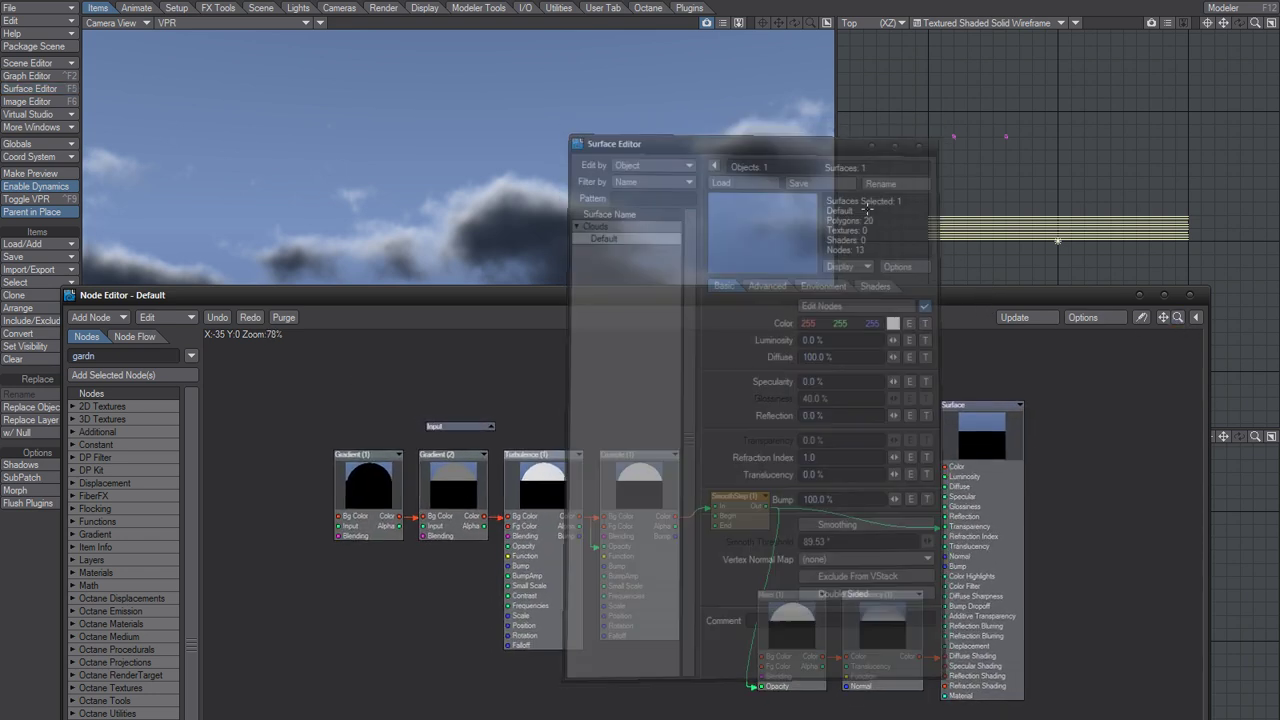
{"action": "left_click_drag", "start_coordinate": [661, 300], "coordinate": [697, 431]}
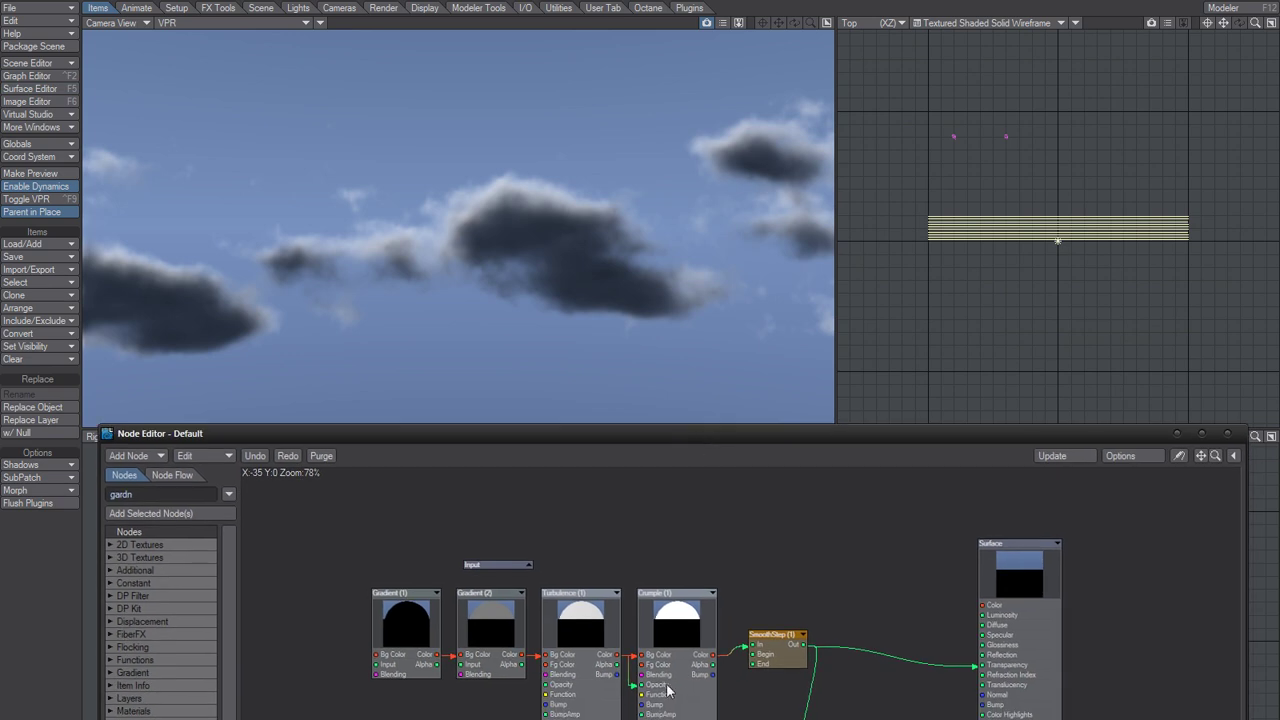
Set the SmoothStep node's End value to 0.5
{"action": "double_click", "coordinate": [785, 655]}
{"action": "left_click", "coordinate": [1038, 103]}
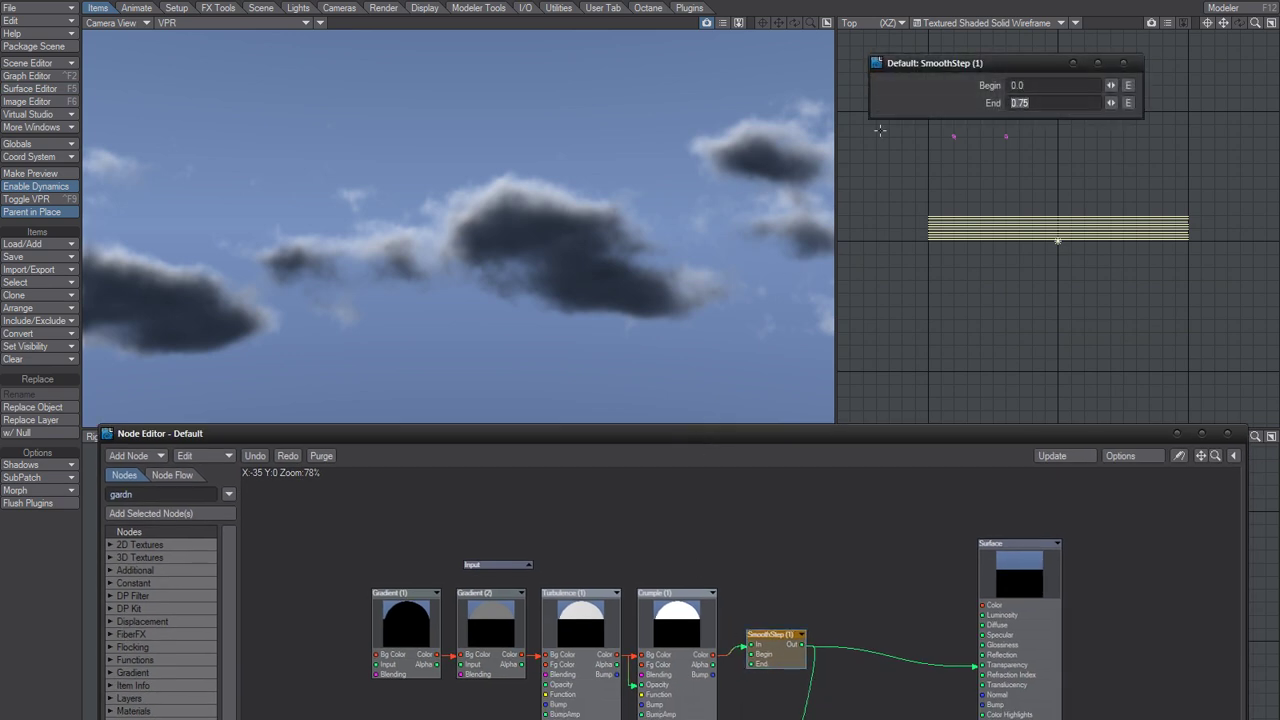
{"action": "type", "text": "0.5"}
{"action": "key", "text": "Tab"}
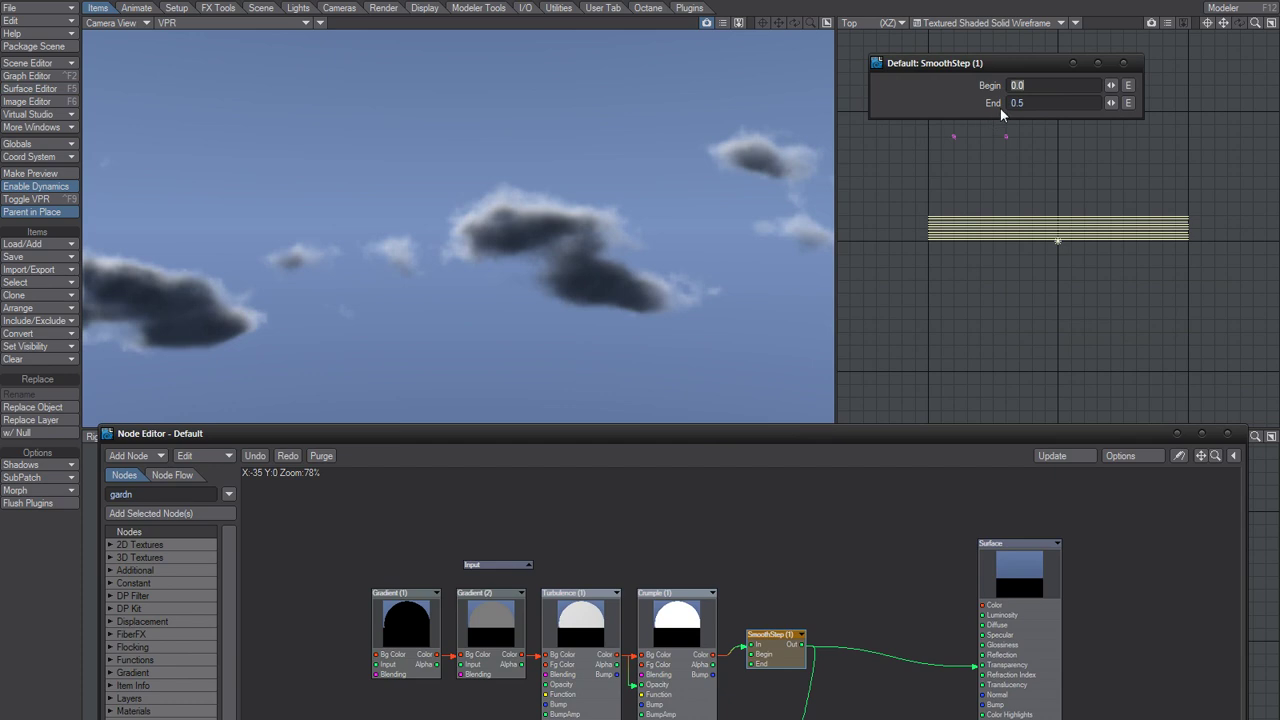
Set the SmoothStep node's End value to 1.0 and close its settings
{"action": "left_click", "coordinate": [1029, 101]}
{"action": "type", "text": "1.0"}
{"action": "key", "text": "Tab"}
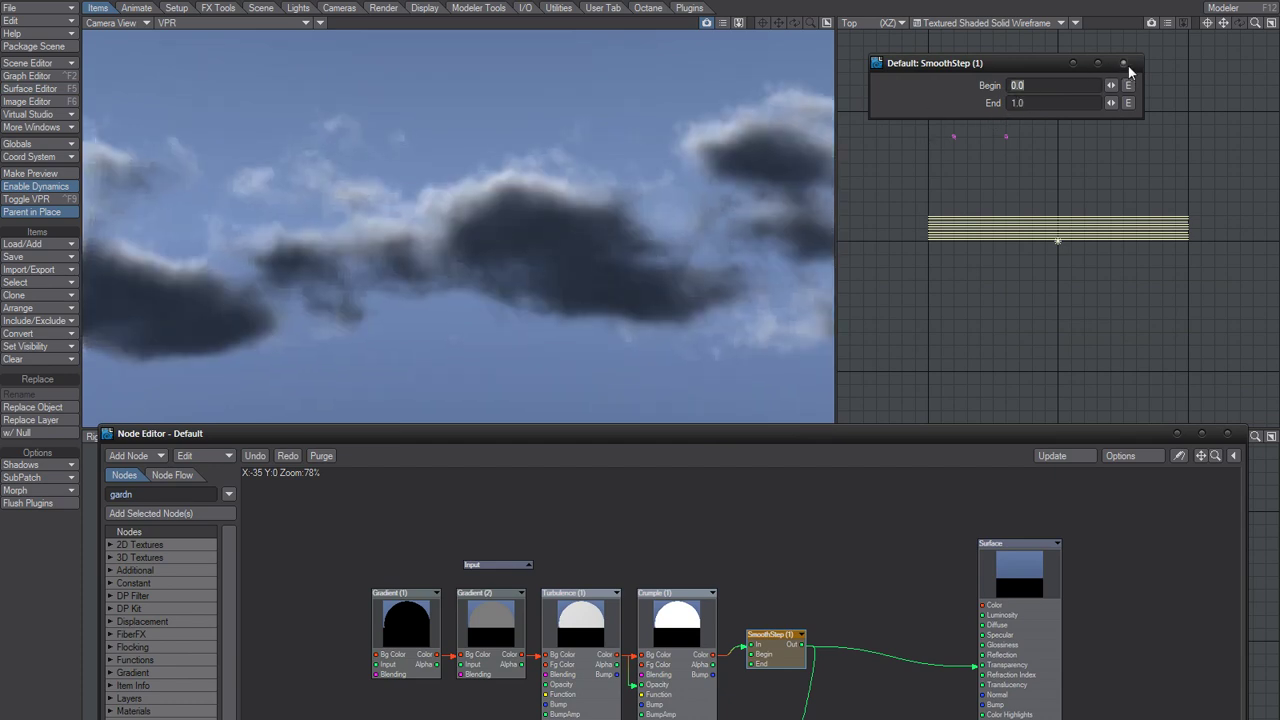
{"action": "left_click", "coordinate": [1126, 65]}
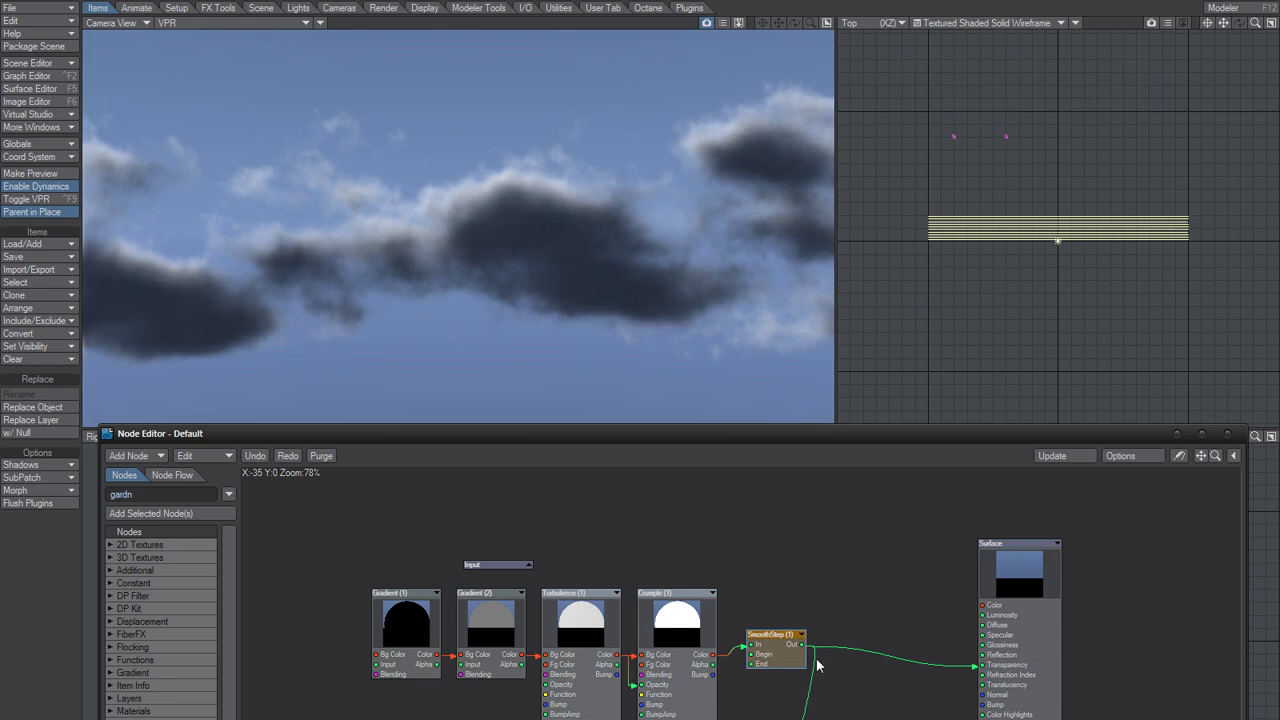
Find the Gardner Clouds 3D texture, add it to the network as a node, and check its settings
{"action": "left_click", "coordinate": [582, 636]}
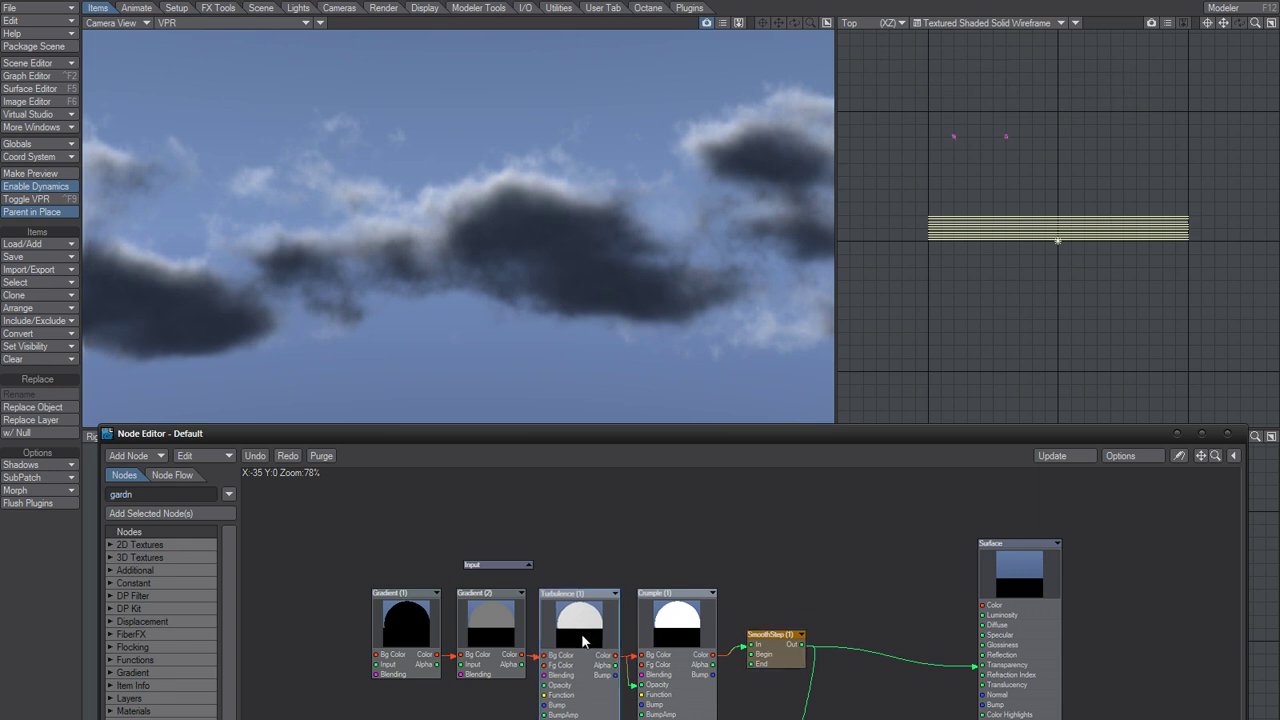
{"action": "left_click", "coordinate": [590, 526]}
{"action": "left_click", "coordinate": [144, 495]}
{"action": "key", "text": "BackSpace"}
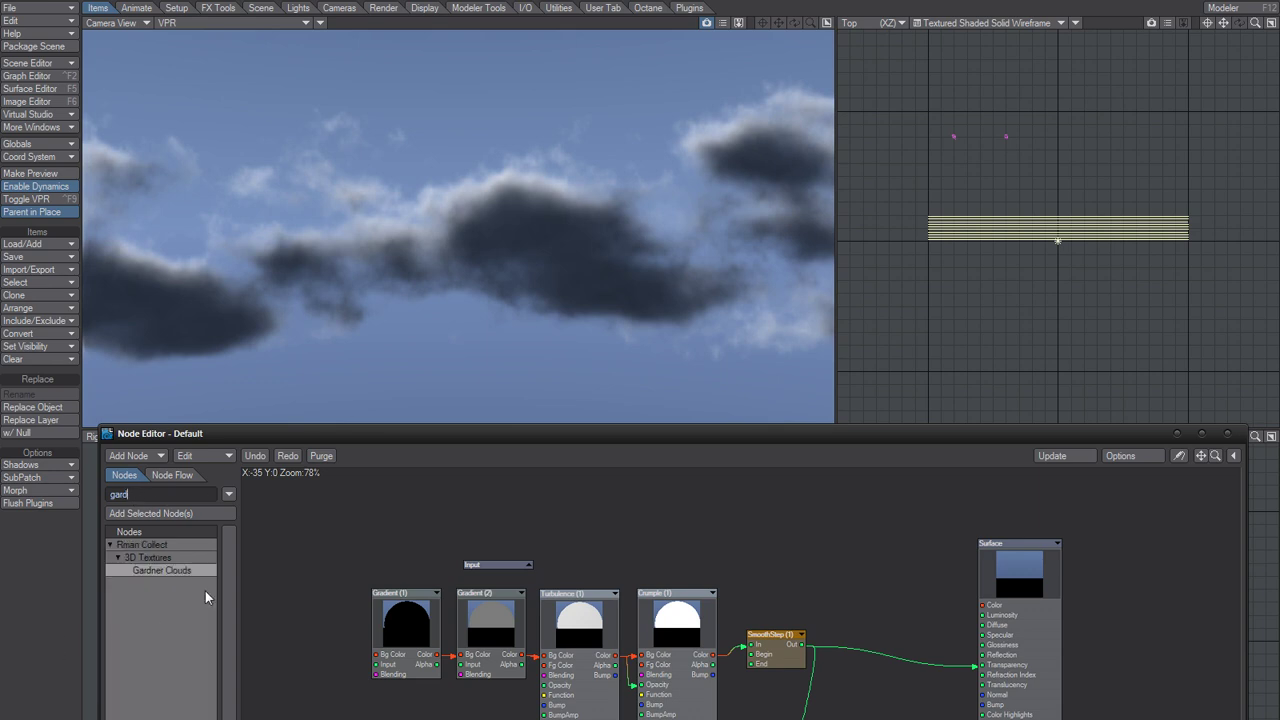
{"action": "double_click", "coordinate": [160, 573]}
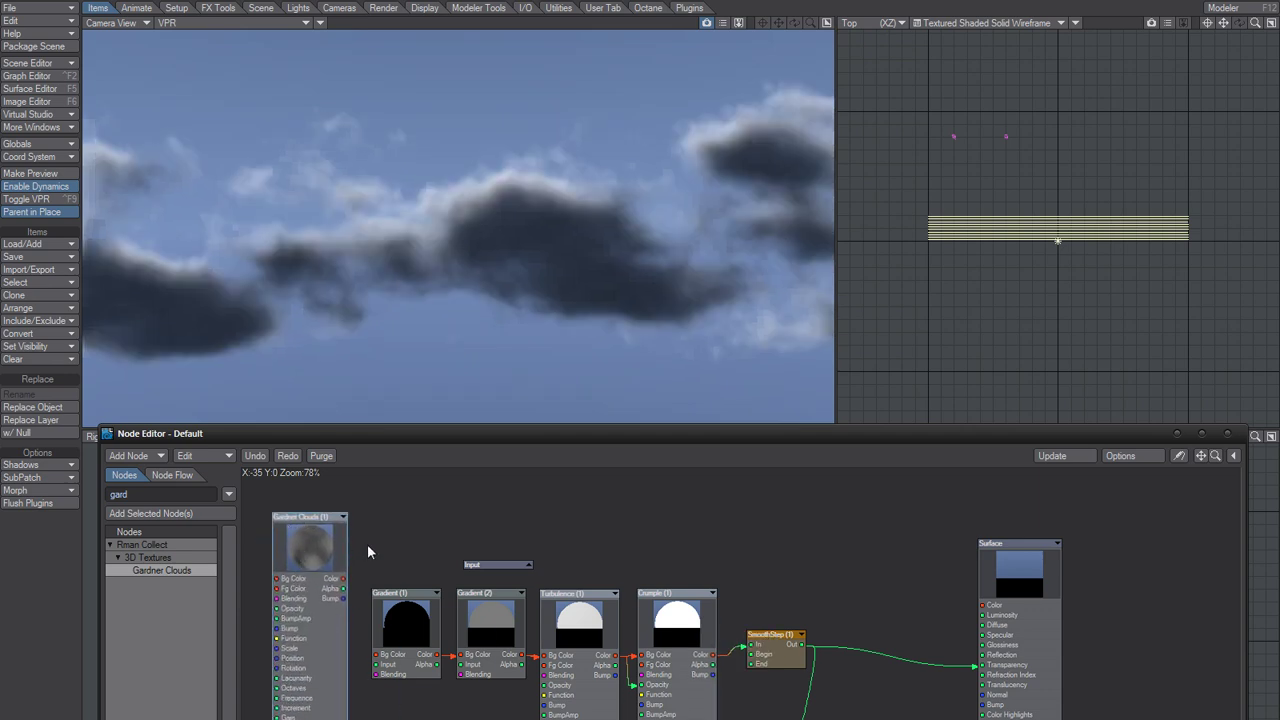
{"action": "double_click", "coordinate": [309, 555]}
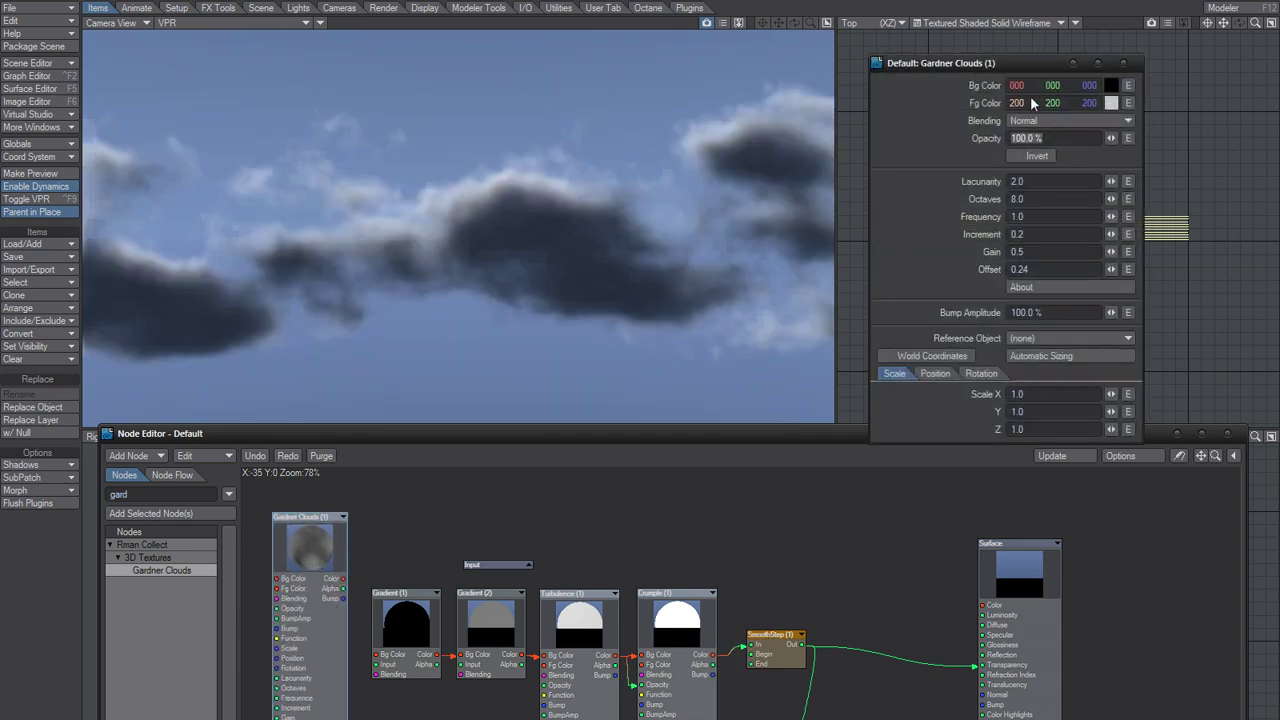
{"action": "left_click", "coordinate": [1126, 64]}
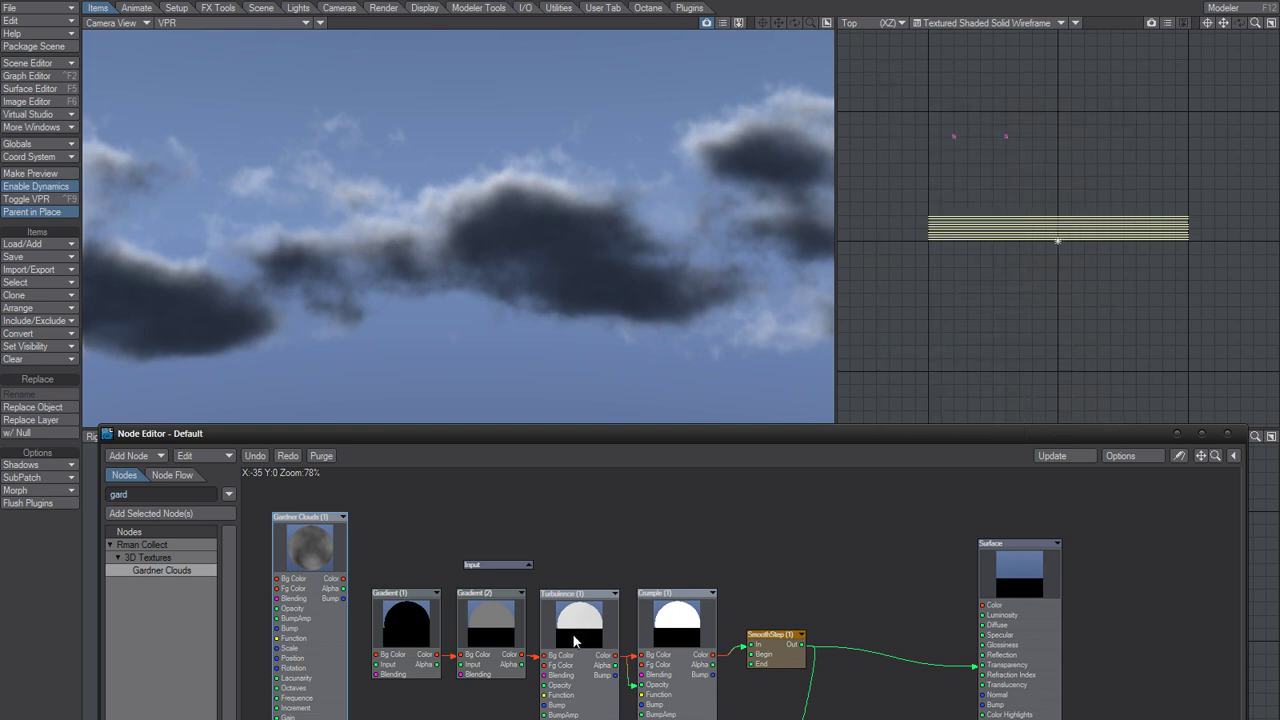
Disconnect the Turbulence node from Gradient (2) and Crumple and move it out of the chain, above SmoothStep
{"action": "left_click", "coordinate": [632, 686]}
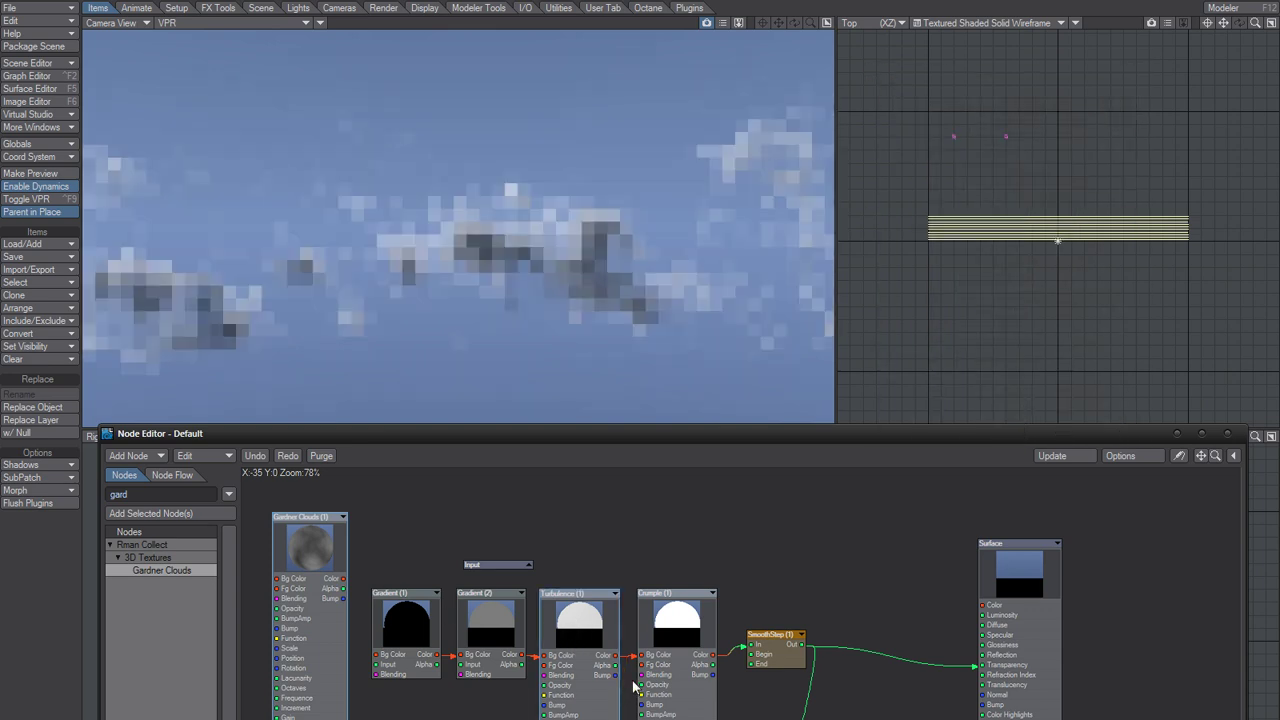
{"action": "left_click", "coordinate": [631, 657]}
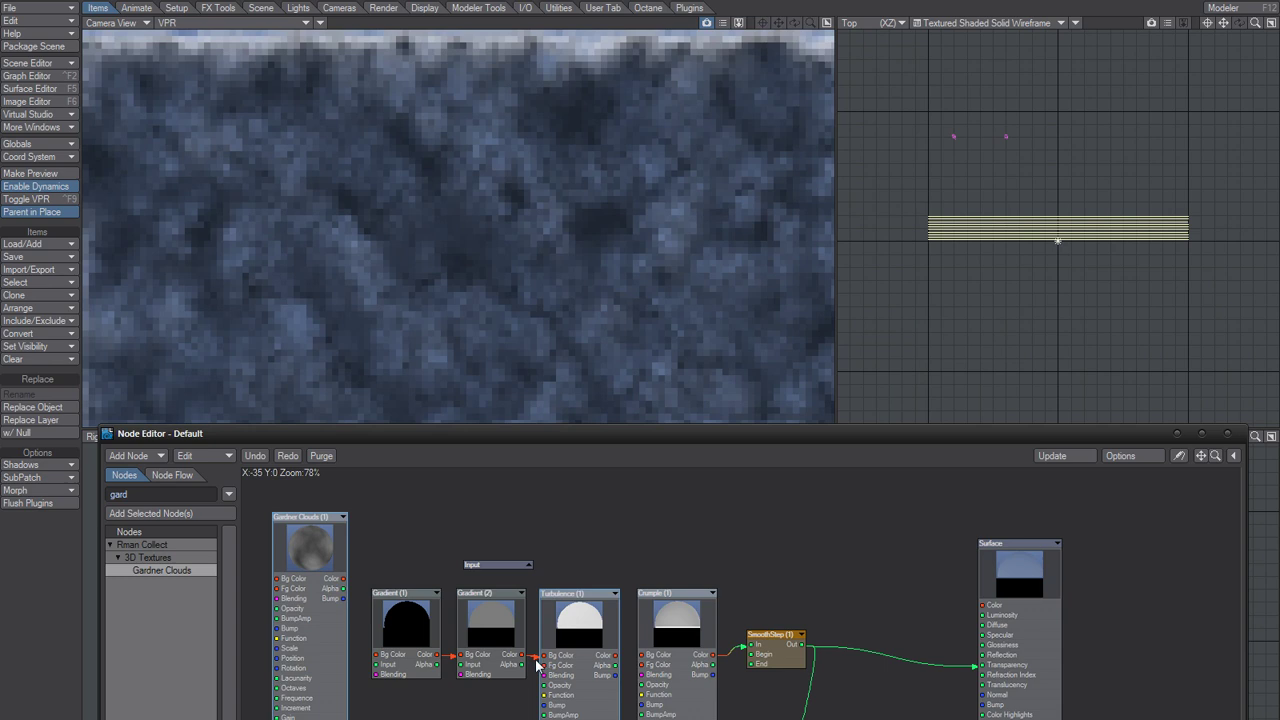
{"action": "left_click", "coordinate": [534, 658]}
{"action": "left_click_drag", "start_coordinate": [584, 596], "coordinate": [781, 506]}
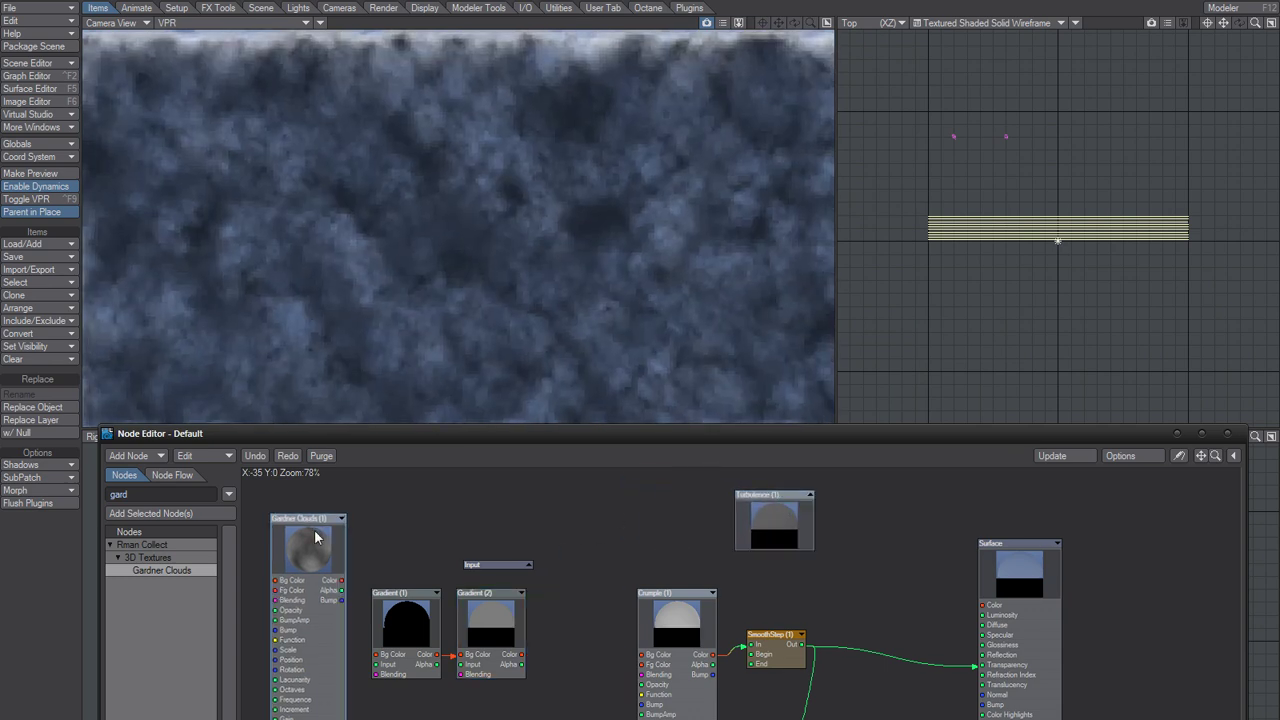
Place Gardner Clouds between Gradient (2) and Crumple, wiring Gradient (2) into its Bg Color and its outputs into Crumple's Bg Color and Opacity
{"action": "left_click_drag", "start_coordinate": [341, 530], "coordinate": [588, 582]}
{"action": "left_click_drag", "start_coordinate": [521, 656], "coordinate": [701, 683]}
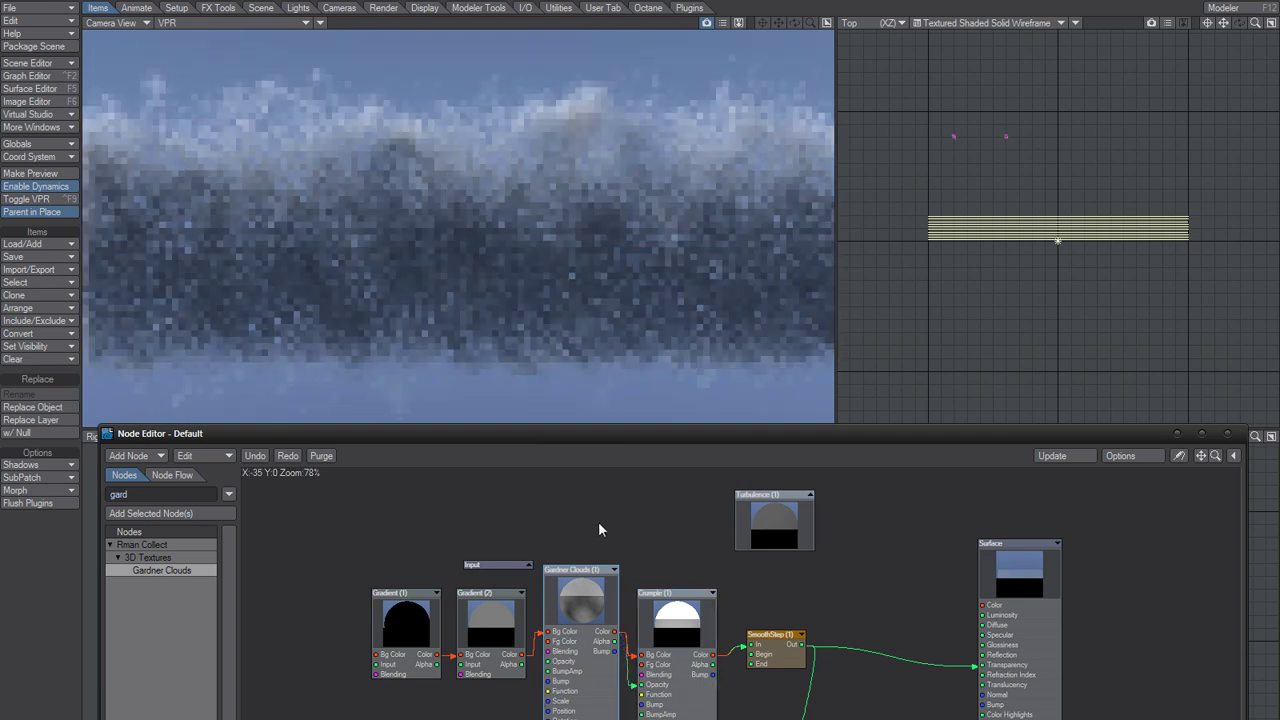
{"action": "left_click_drag", "start_coordinate": [576, 587], "coordinate": [576, 607]}
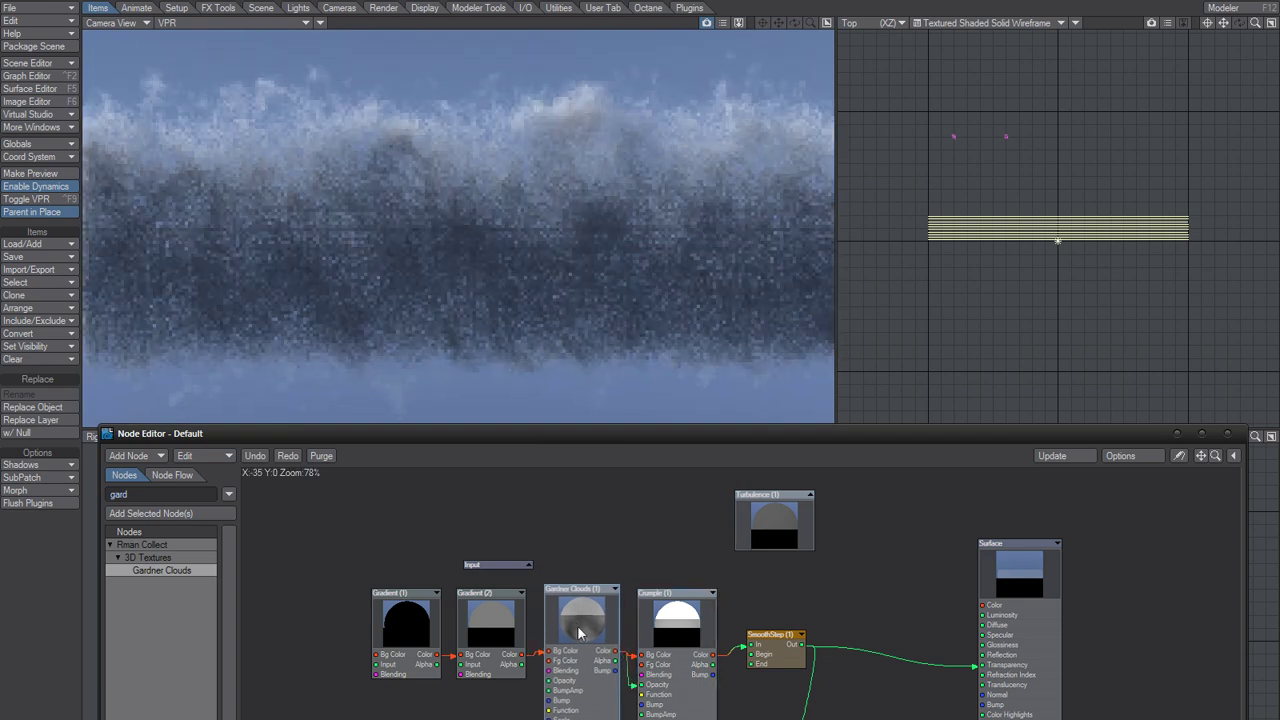
Set the Gardner Clouds scale to 10 on X, Y and Z and turn on Invert
{"action": "double_click", "coordinate": [577, 625]}
{"action": "left_click", "coordinate": [1018, 394]}
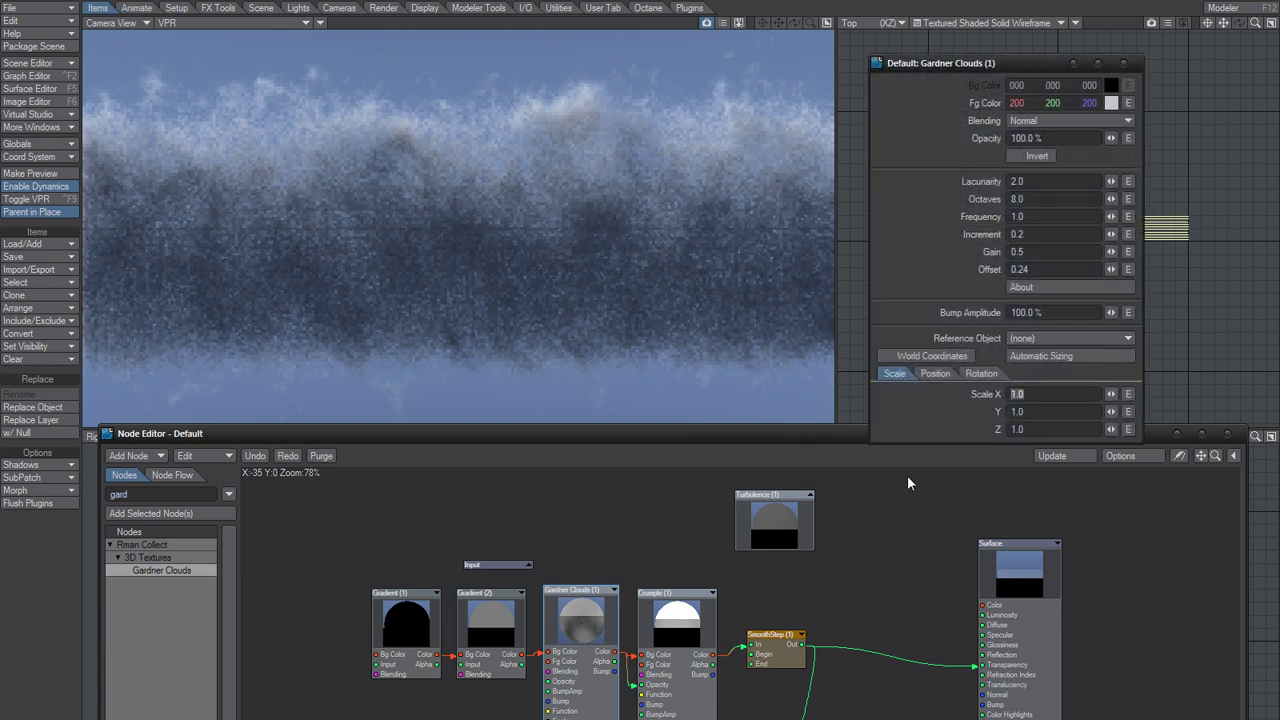
{"action": "type", "text": "10"}
{"action": "key", "text": "Tab"}
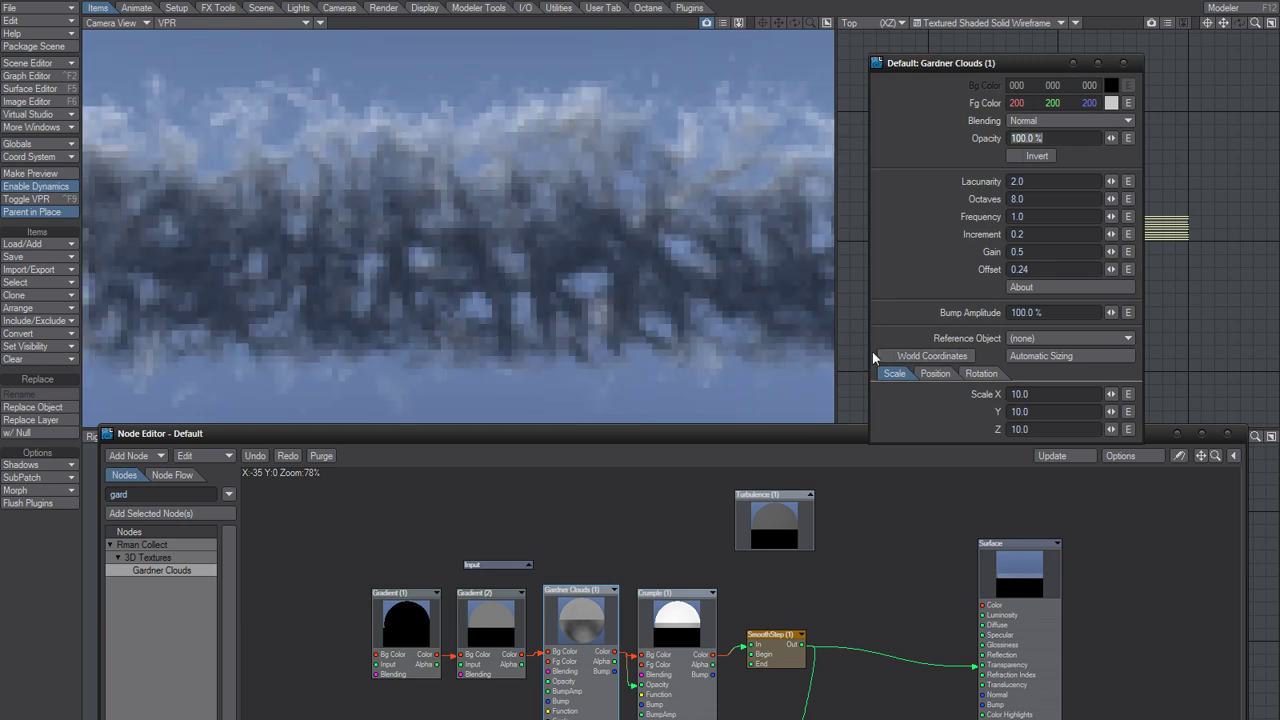
{"action": "left_click", "coordinate": [917, 249]}
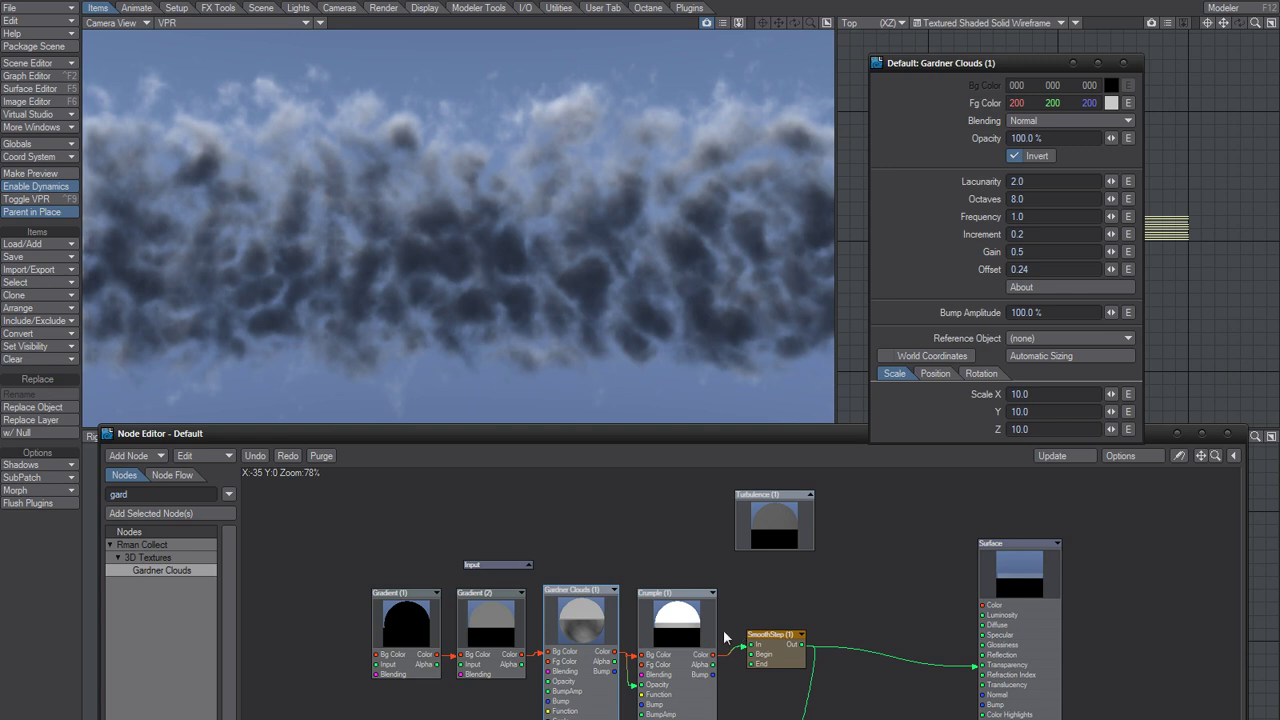
Move the Turbulence node to the start of the chain and connect its Color output to Gradient (1)'s Bg Color
{"action": "left_click_drag", "start_coordinate": [770, 530], "coordinate": [566, 719]}
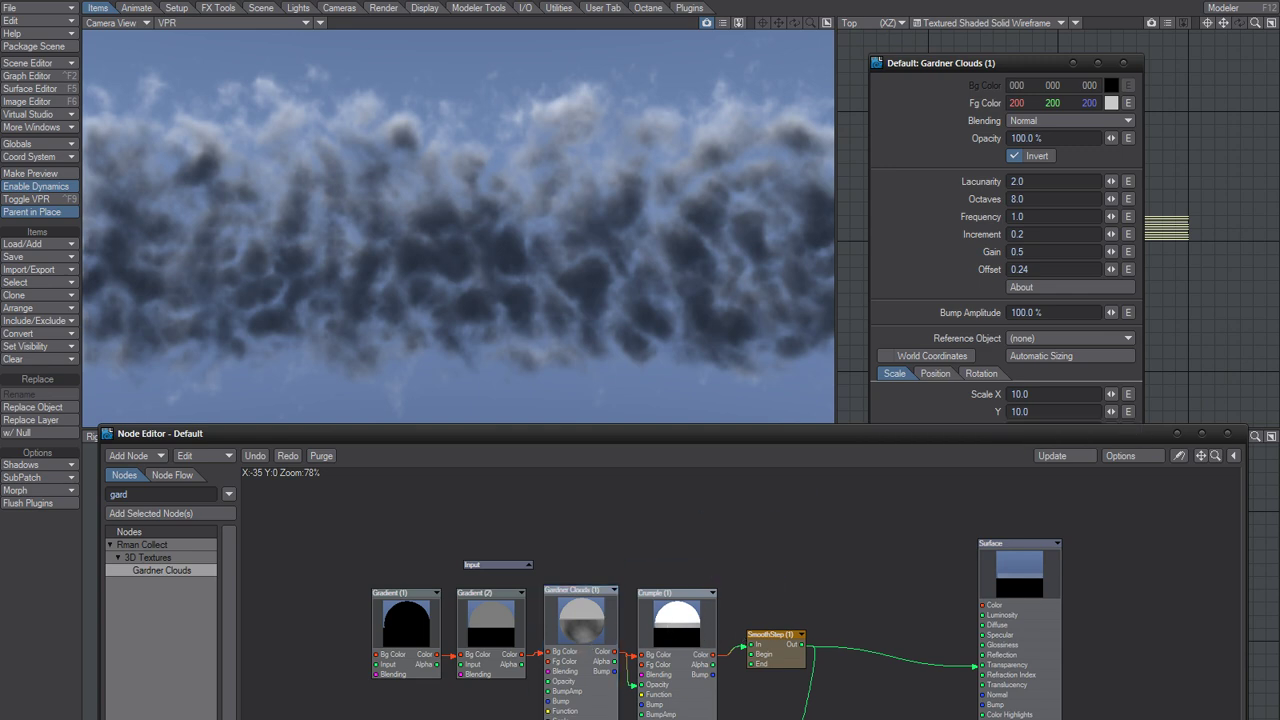
{"action": "left_click_drag", "start_coordinate": [566, 719], "coordinate": [425, 719]}
{"action": "left_click_drag", "start_coordinate": [441, 719], "coordinate": [379, 659]}
{"action": "left_click", "coordinate": [338, 614]}
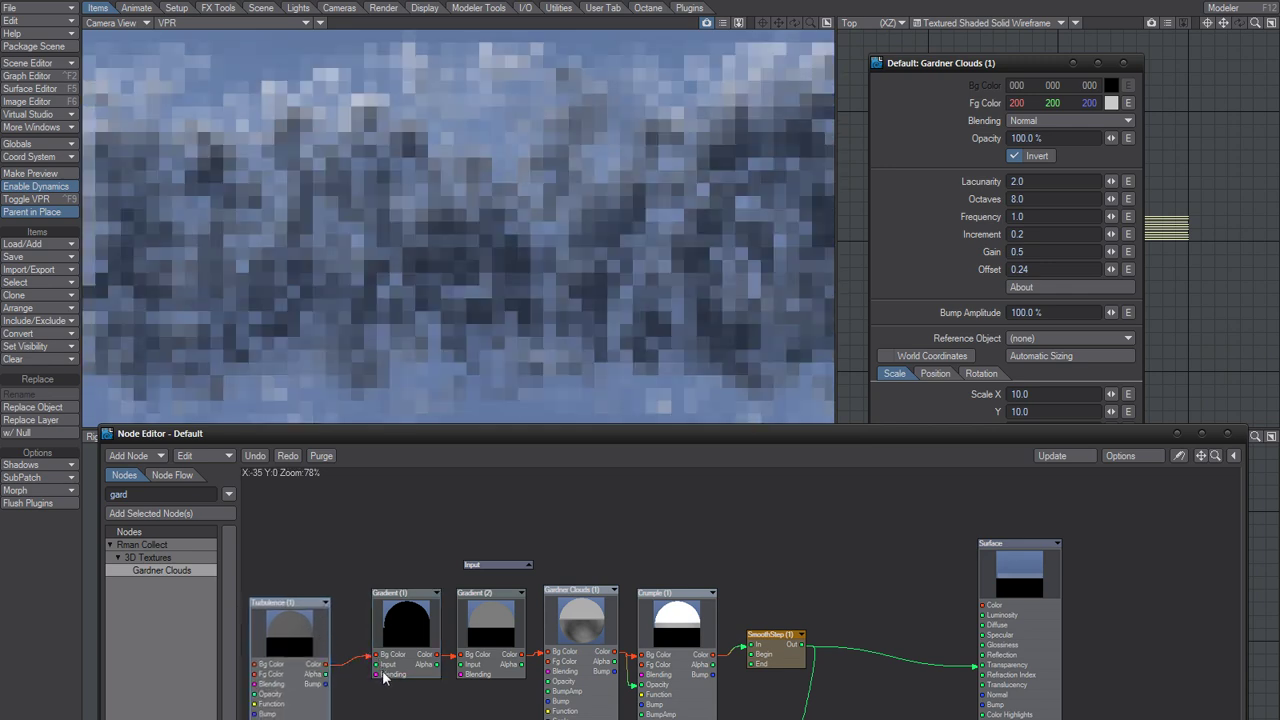
Try the Normal, Subtractive and Multiply blending modes on the Turbulence node, return it to Additive, and close its settings
{"action": "double_click", "coordinate": [310, 643]}
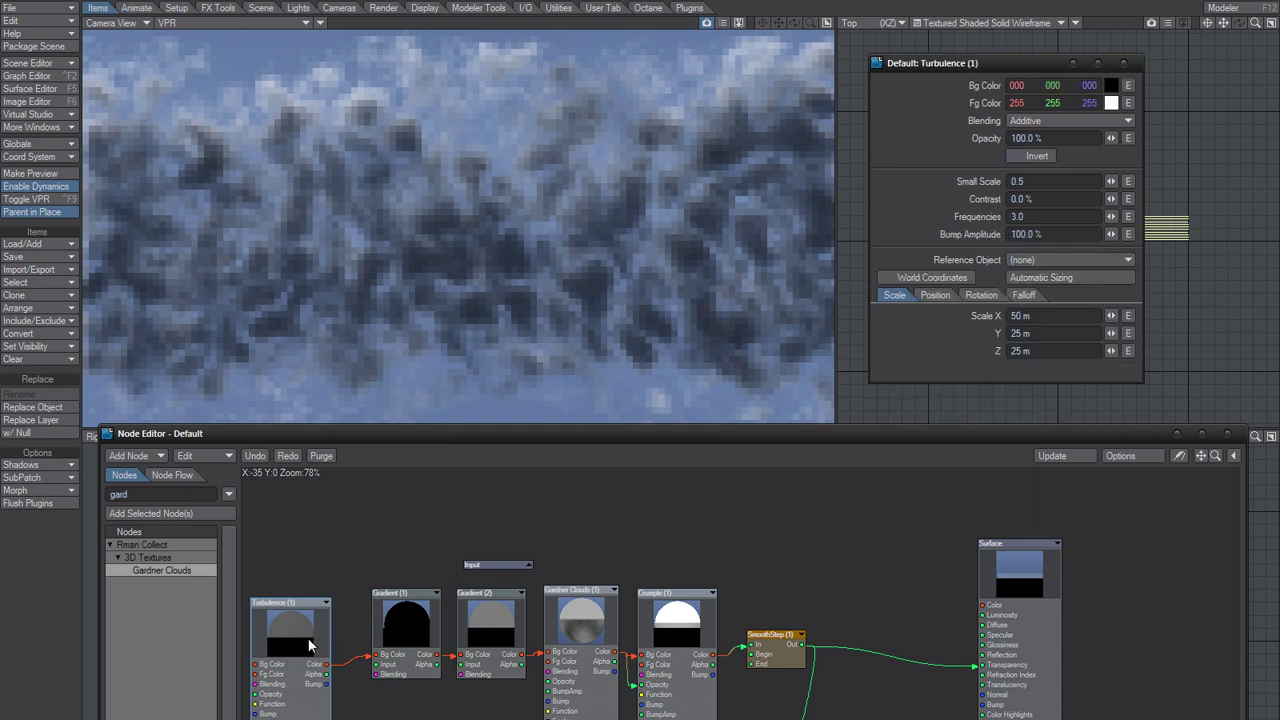
{"action": "left_click", "coordinate": [1078, 120]}
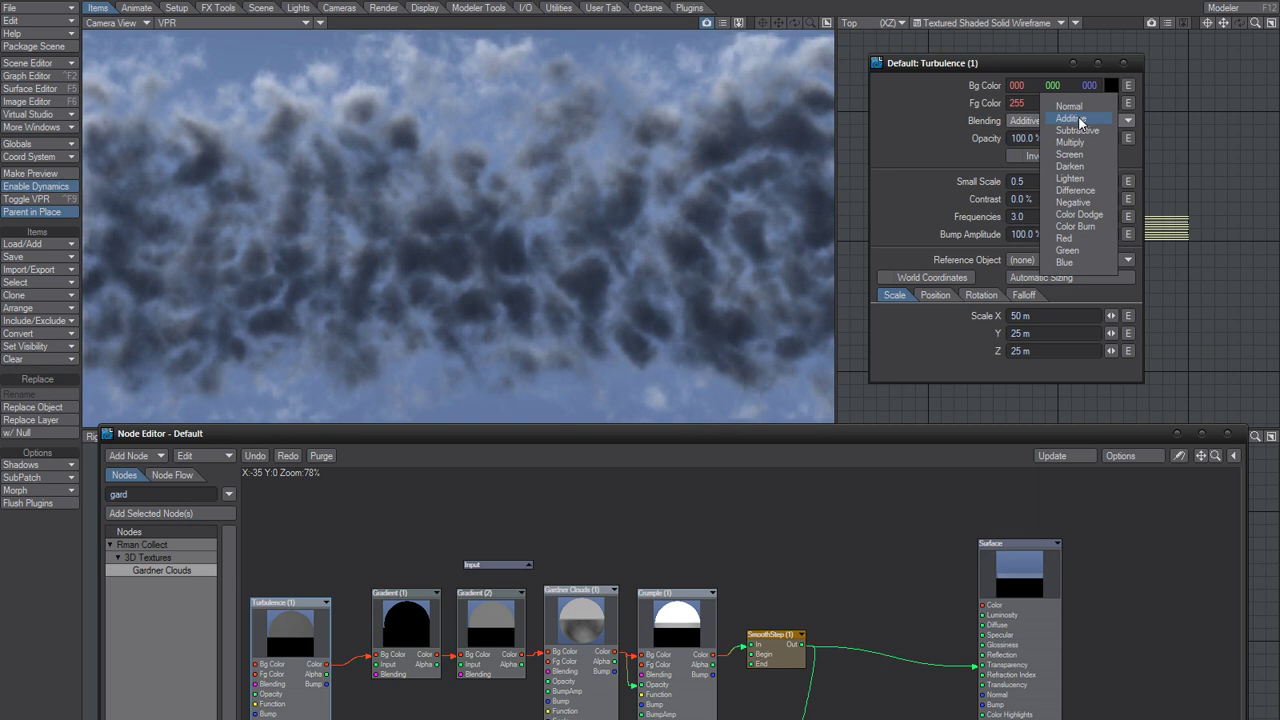
{"action": "left_click", "coordinate": [1079, 106]}
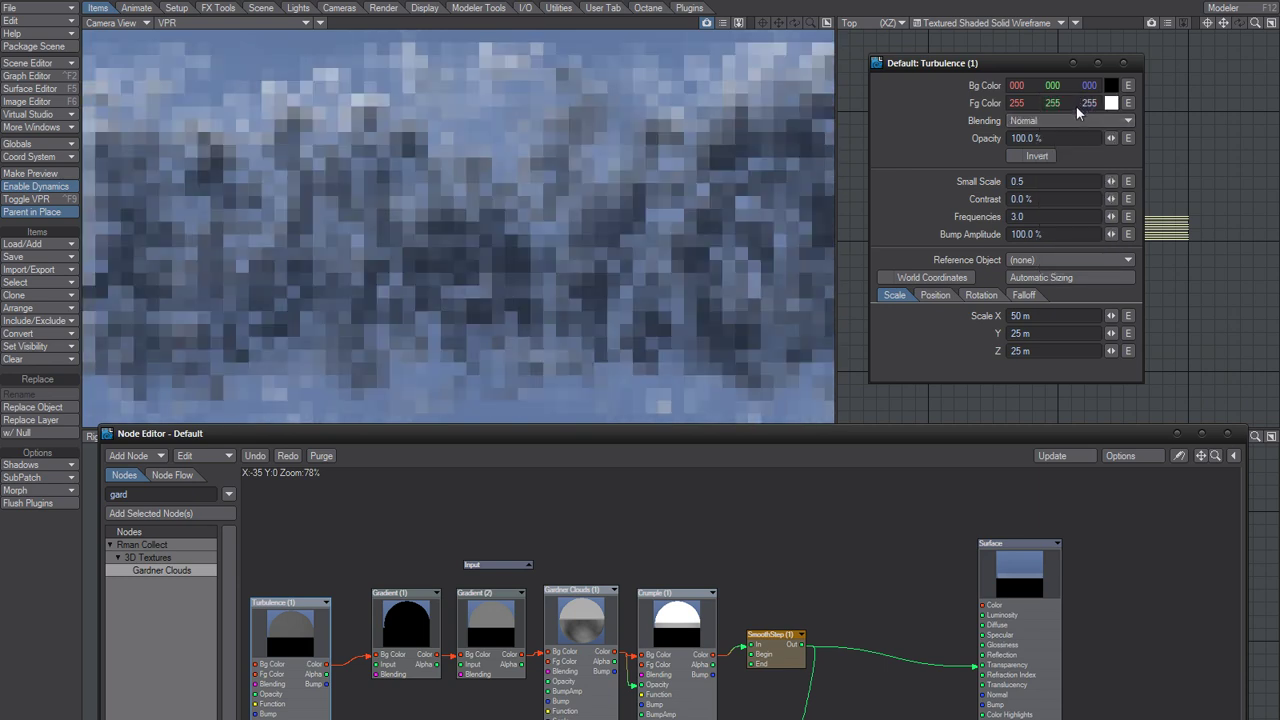
{"action": "left_click", "coordinate": [1071, 117]}
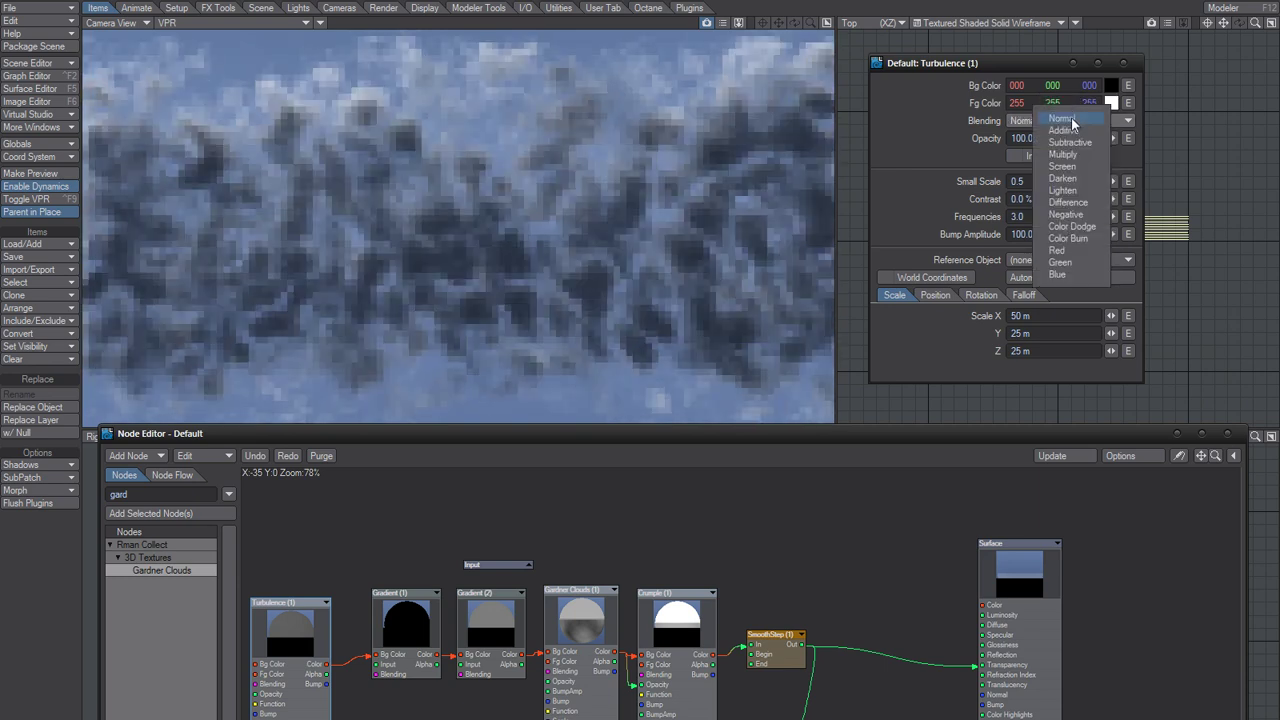
{"action": "left_click", "coordinate": [1072, 131]}
{"action": "left_click", "coordinate": [1072, 121]}
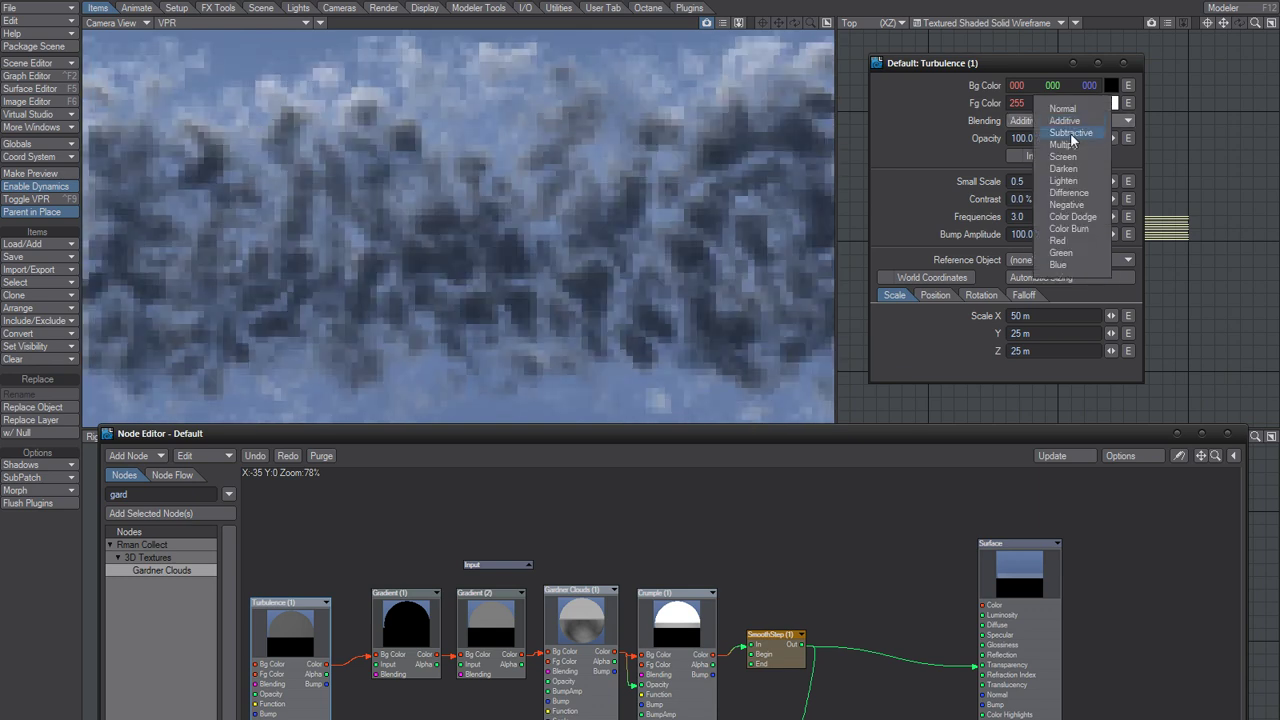
{"action": "left_click", "coordinate": [1071, 132]}
{"action": "left_click", "coordinate": [1068, 120]}
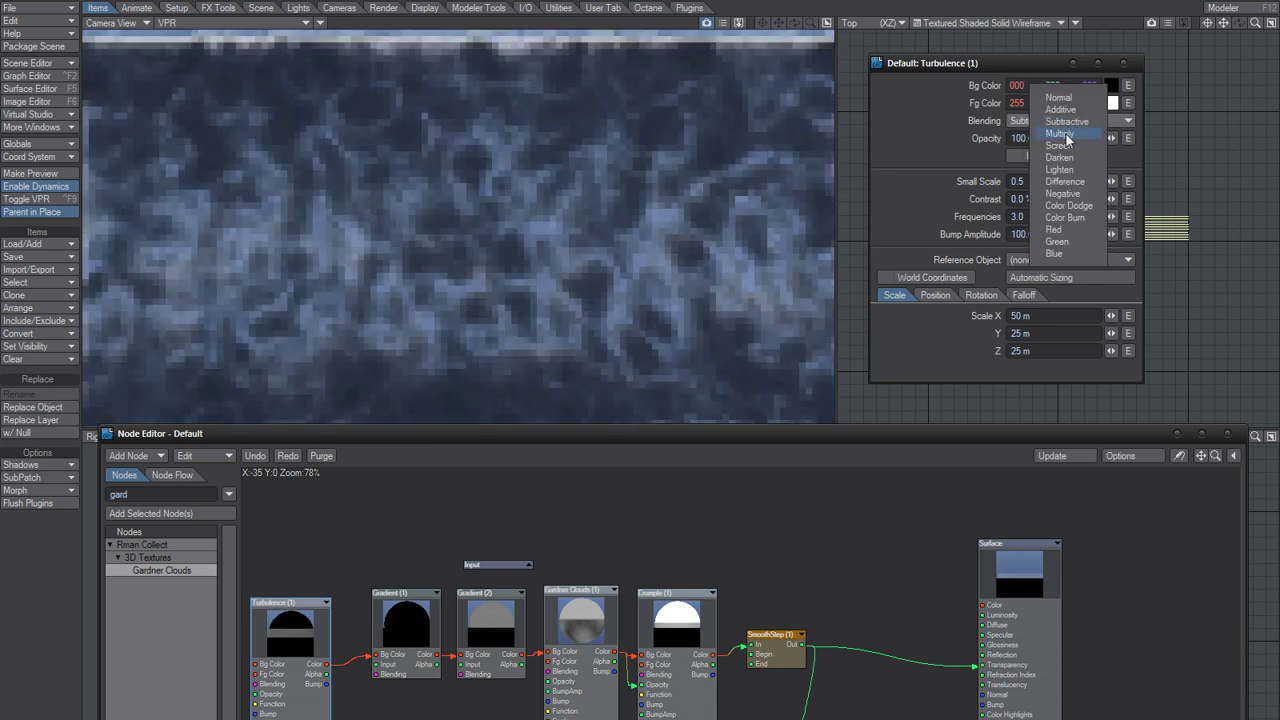
{"action": "left_click", "coordinate": [1066, 120]}
{"action": "left_click", "coordinate": [1069, 123]}
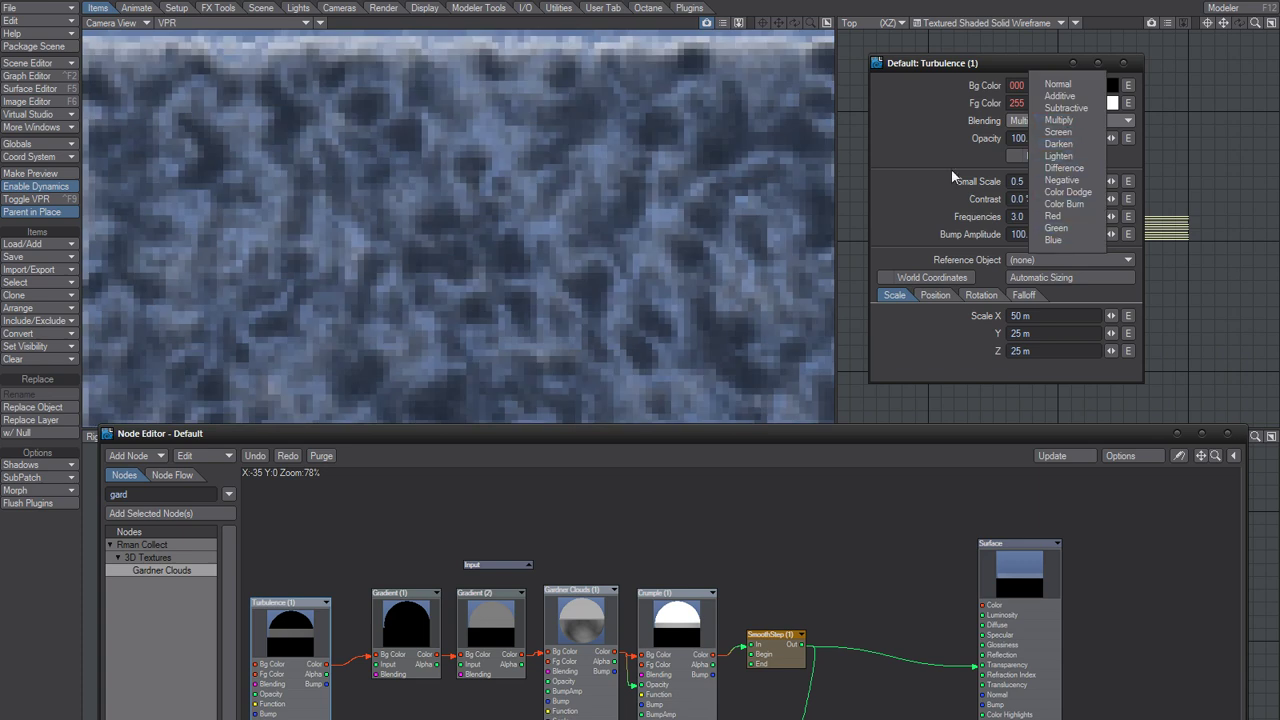
{"action": "left_click", "coordinate": [1072, 95]}
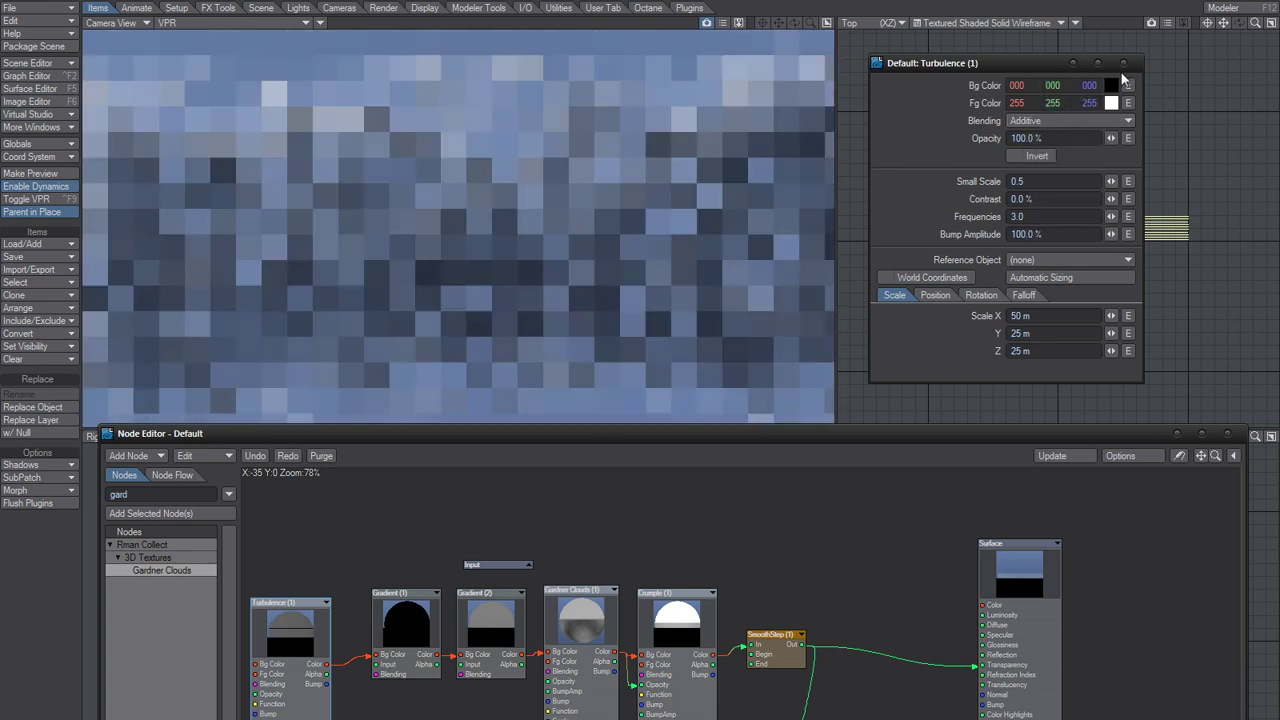
{"action": "left_click", "coordinate": [1123, 63]}
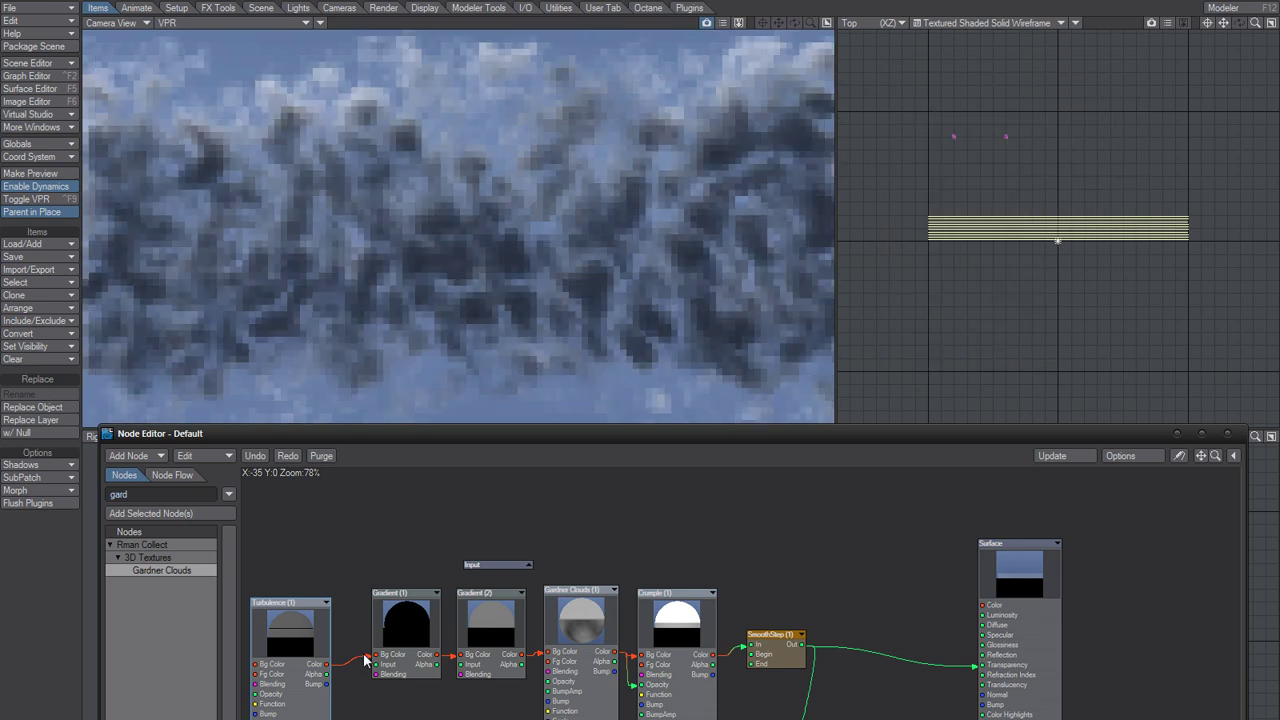
Disconnect Turbulence from Gradient (1), connect its Color output to Gardner Clouds' Fg Color, and move the node below the gradients
{"action": "mouse_move", "coordinate": [370, 657]}
{"action": "left_mouse_down"}
{"action": "mouse_move", "coordinate": [371, 682]}
{"action": "mouse_move", "coordinate": [375, 657]}
{"action": "left_mouse_up"}
{"action": "left_click_drag", "start_coordinate": [291, 650], "coordinate": [548, 672]}
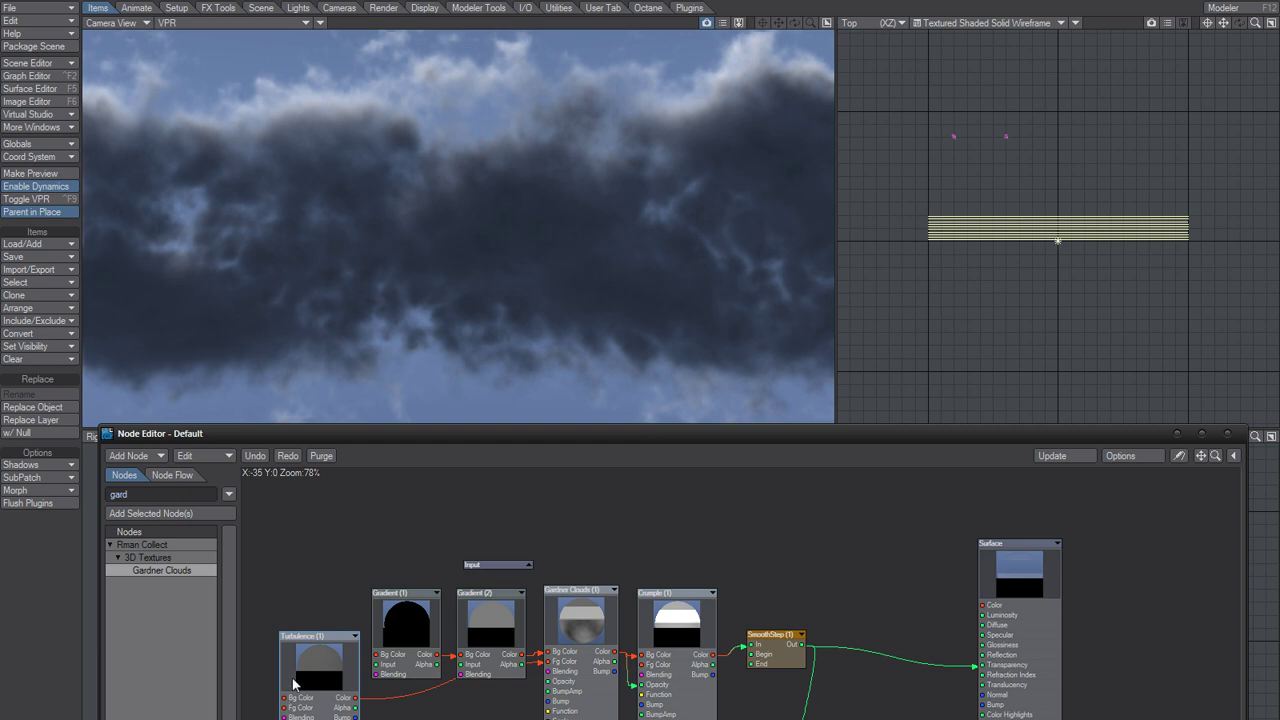
{"action": "mouse_move", "coordinate": [310, 688]}
{"action": "left_mouse_down"}
{"action": "mouse_move", "coordinate": [302, 713]}
{"action": "mouse_move", "coordinate": [313, 698]}
{"action": "left_mouse_up"}
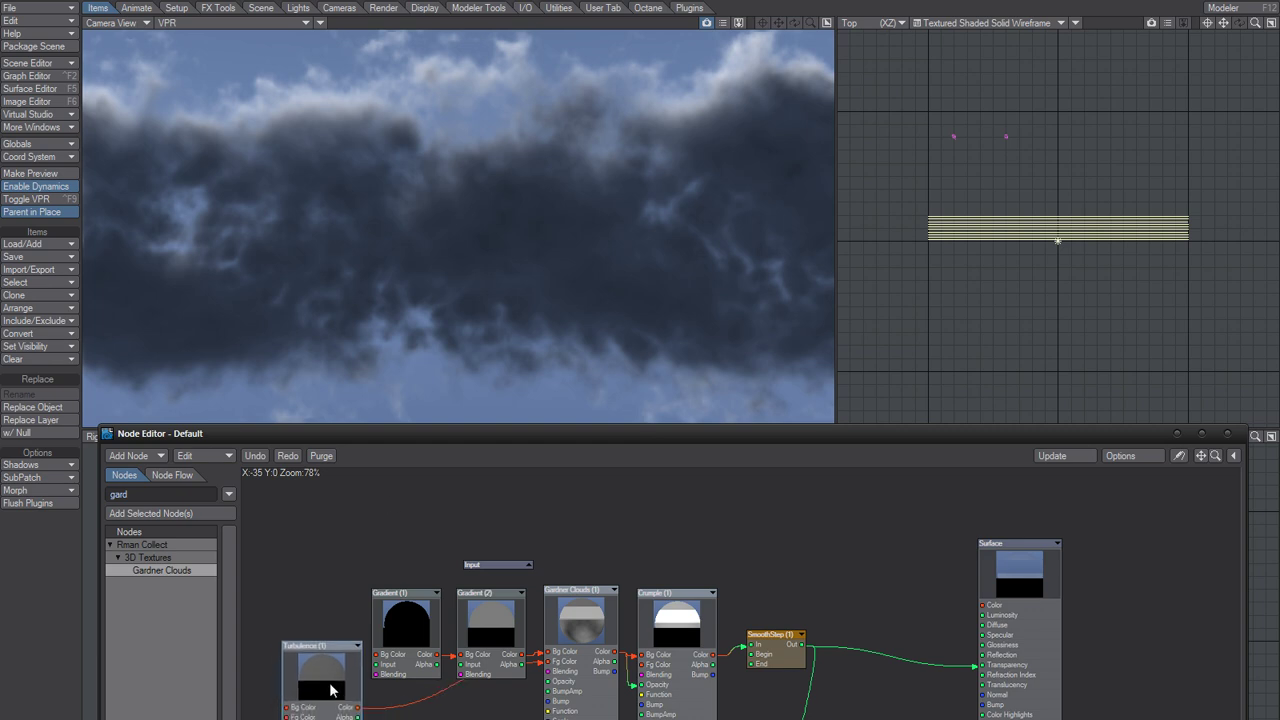
Shift the Node Editor window slightly upward and reroute the Turbulence color connection from Gardner Clouds' Fg Color to its Opacity input
{"action": "left_click_drag", "start_coordinate": [509, 416], "coordinate": [505, 394]}
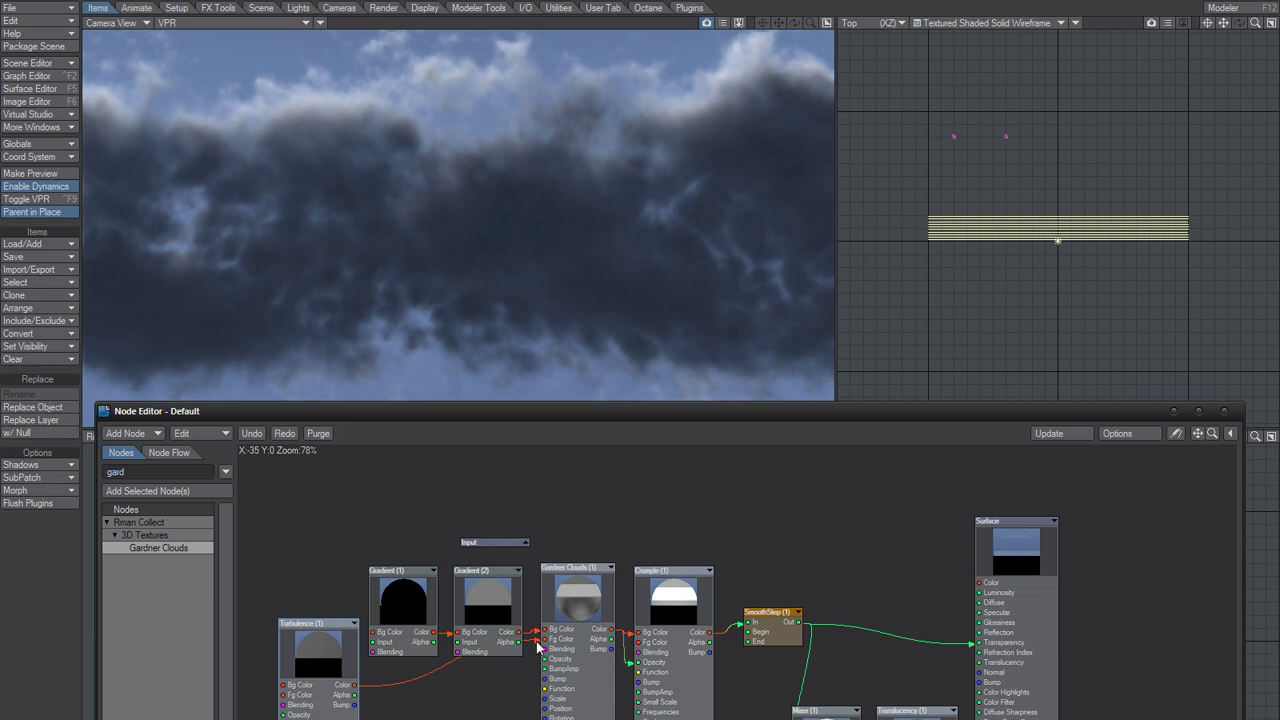
{"action": "left_click_drag", "start_coordinate": [537, 642], "coordinate": [547, 662]}
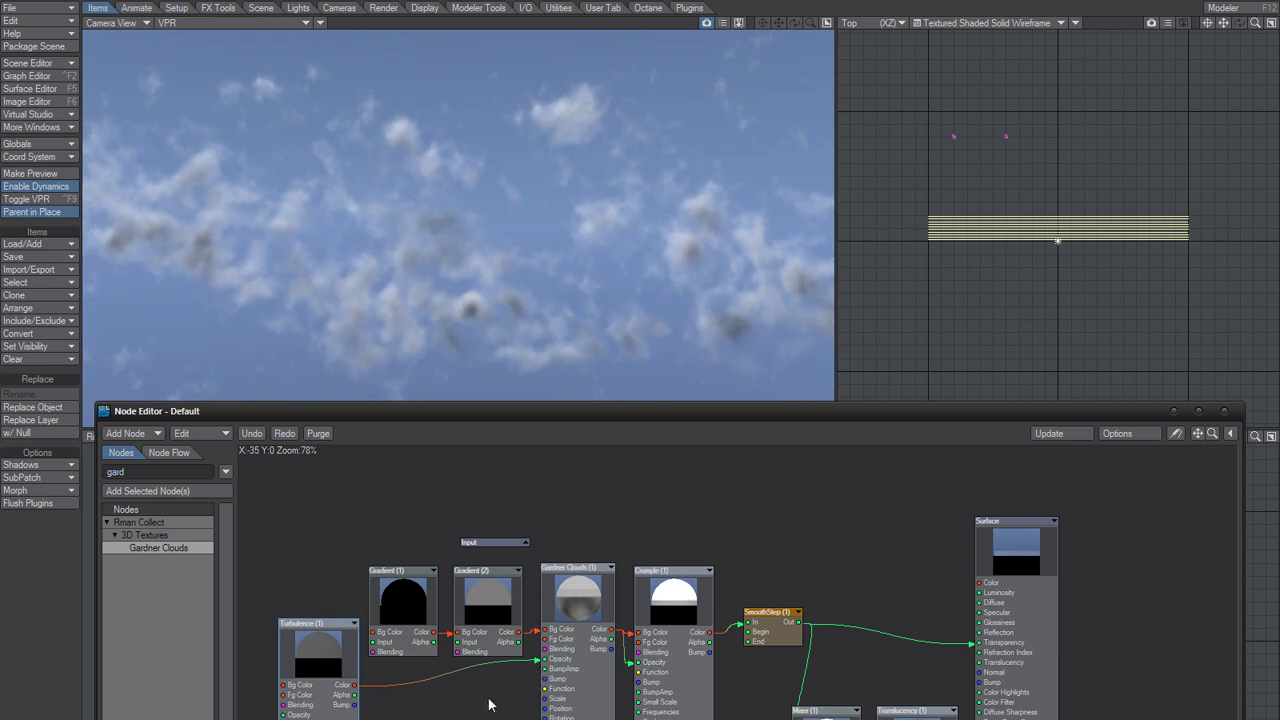
Try a Contrast of 50% on the Turbulence node and settle on 80%
{"action": "double_click", "coordinate": [322, 663]}
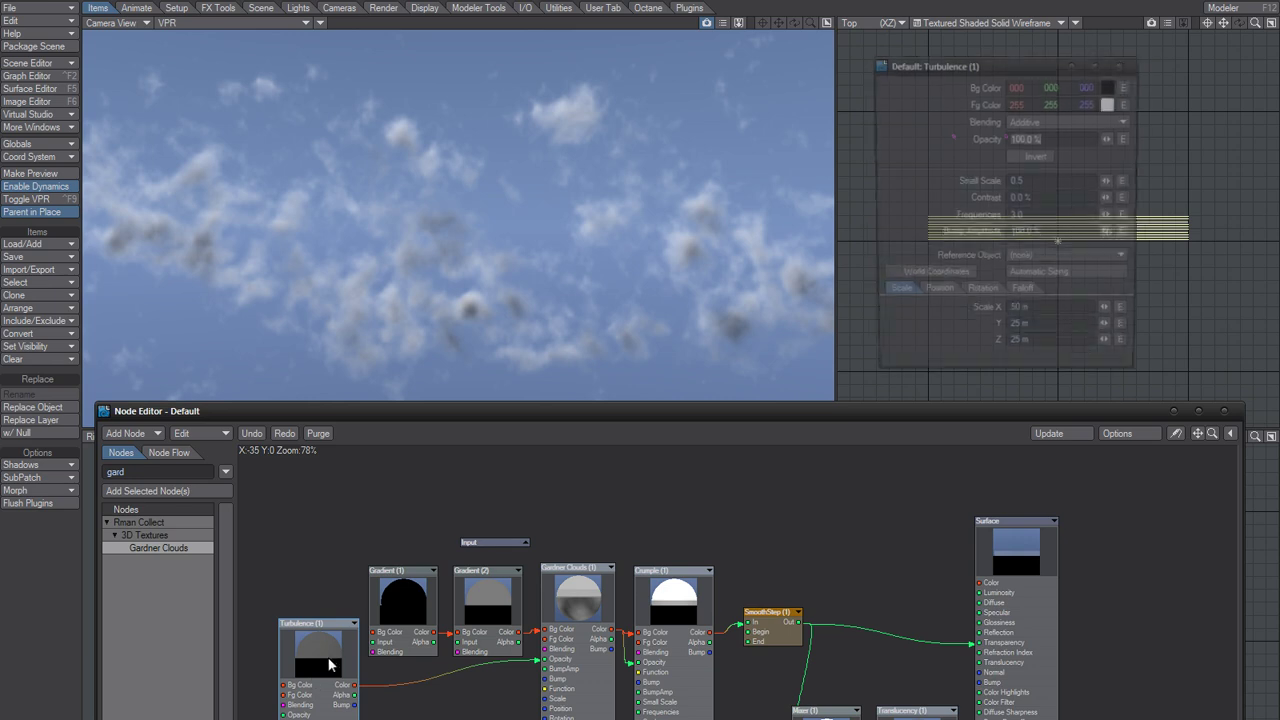
{"action": "left_click", "coordinate": [1036, 199]}
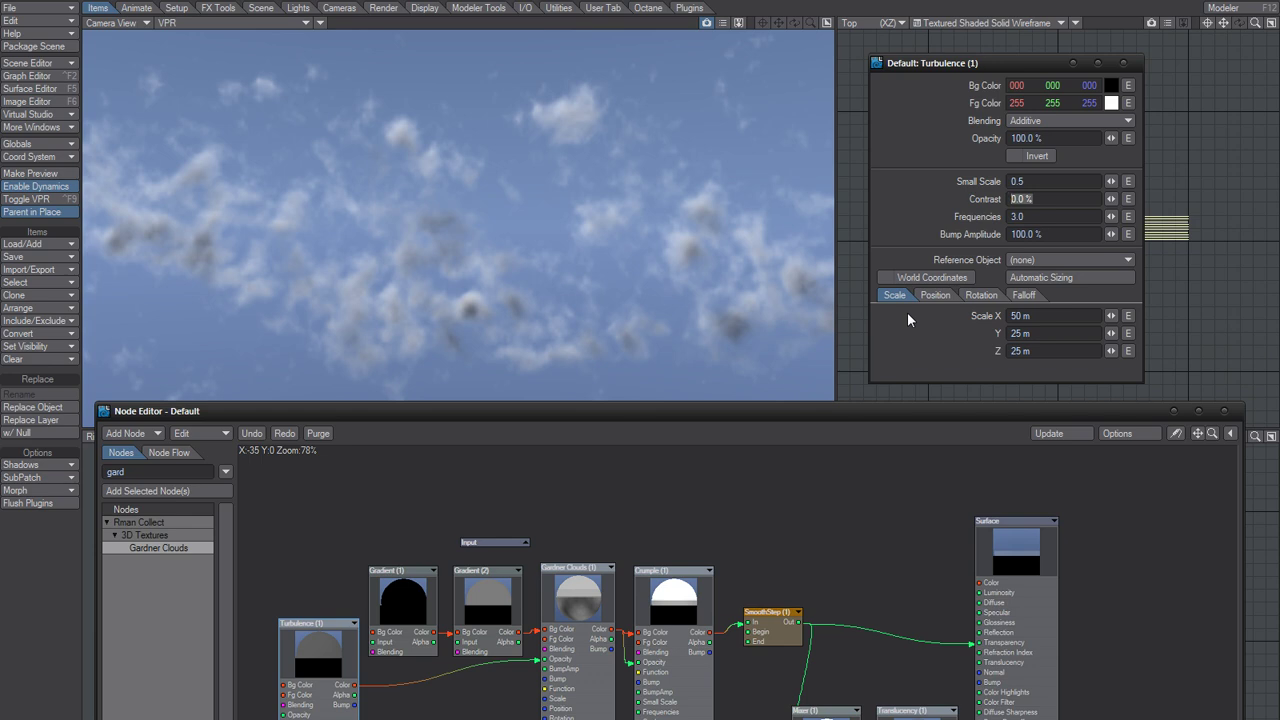
{"action": "type", "text": "50"}
{"action": "key", "text": "Tab"}
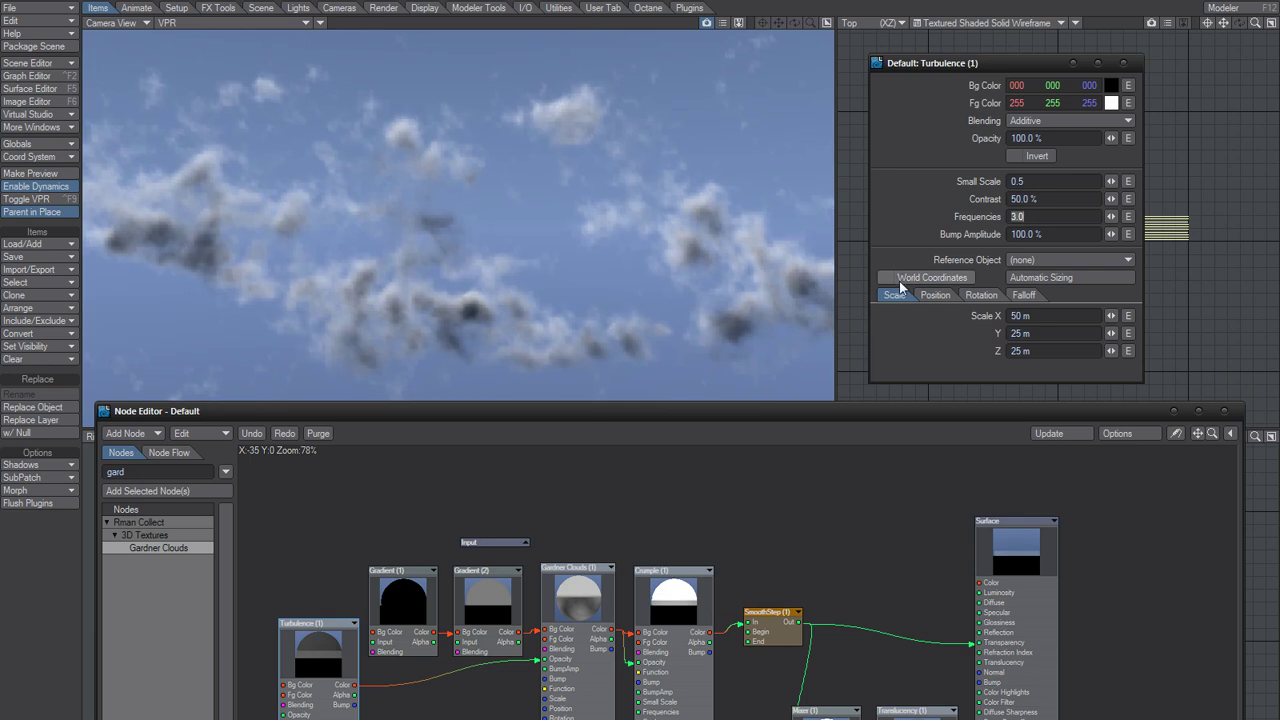
{"action": "left_click", "coordinate": [1066, 200]}
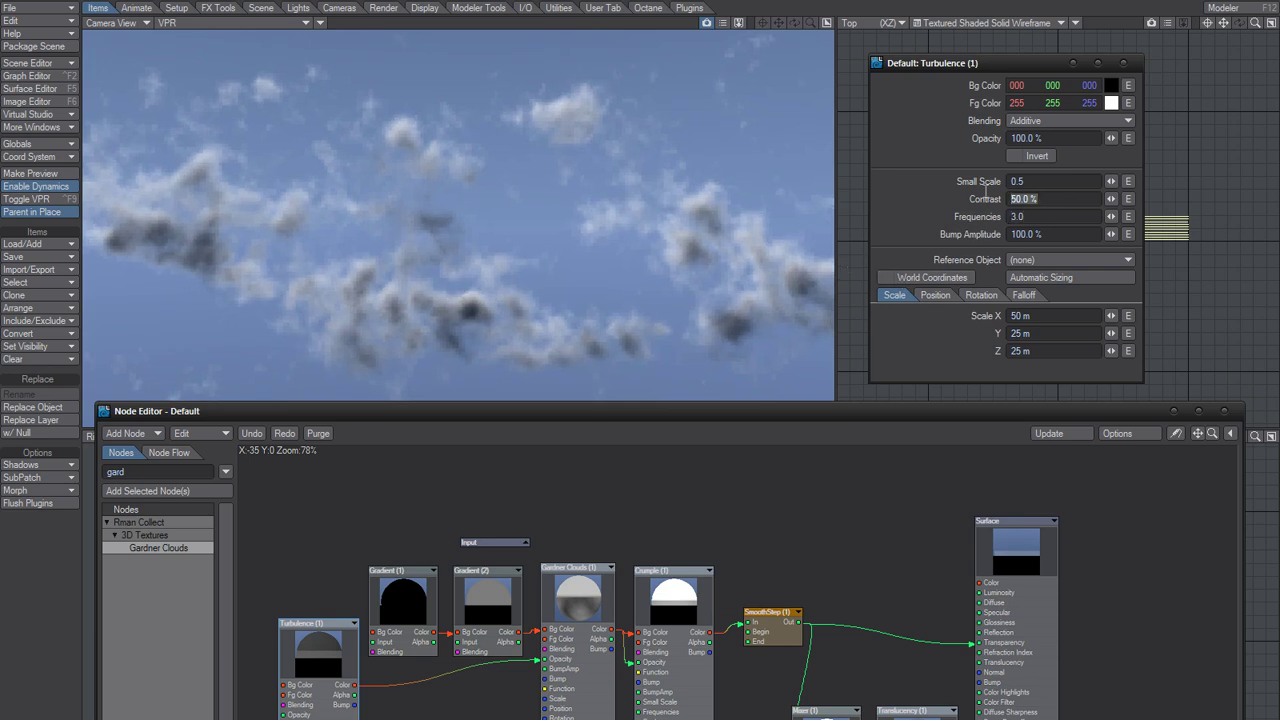
{"action": "type", "text": "80"}
{"action": "key", "text": "Tab"}
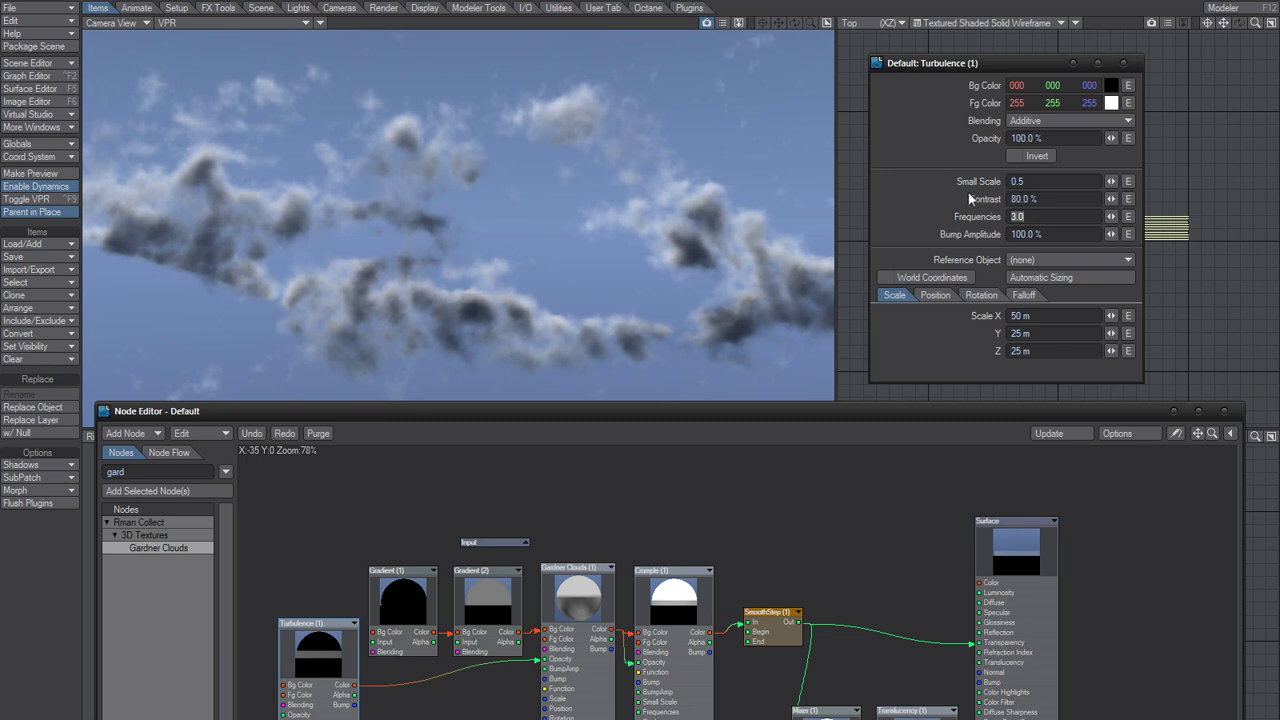
Shift the Node Editor window slightly upward and adjust the positions of the Turbulence and Gardner Clouds nodes
{"action": "left_click", "coordinate": [929, 348]}
{"action": "mouse_move", "coordinate": [326, 656]}
{"action": "left_mouse_down"}
{"action": "mouse_move", "coordinate": [330, 686]}
{"action": "mouse_move", "coordinate": [330, 659]}
{"action": "left_mouse_up"}
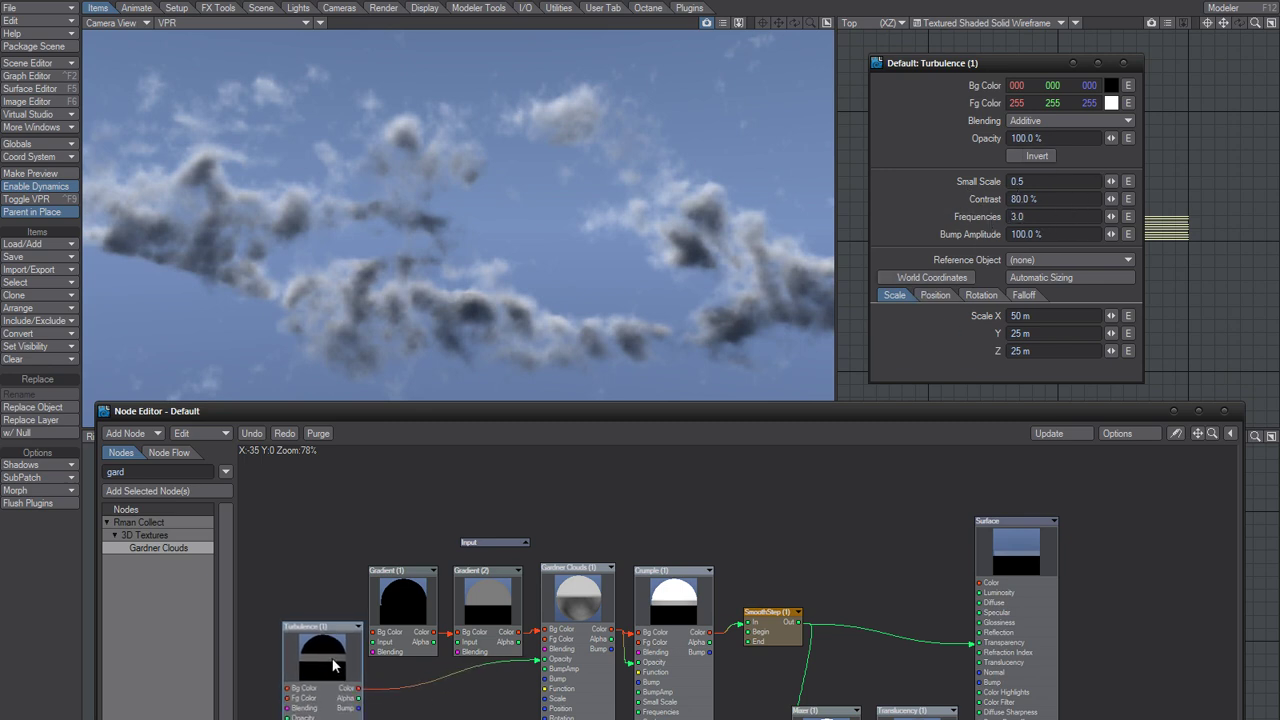
{"action": "left_click_drag", "start_coordinate": [559, 410], "coordinate": [556, 403]}
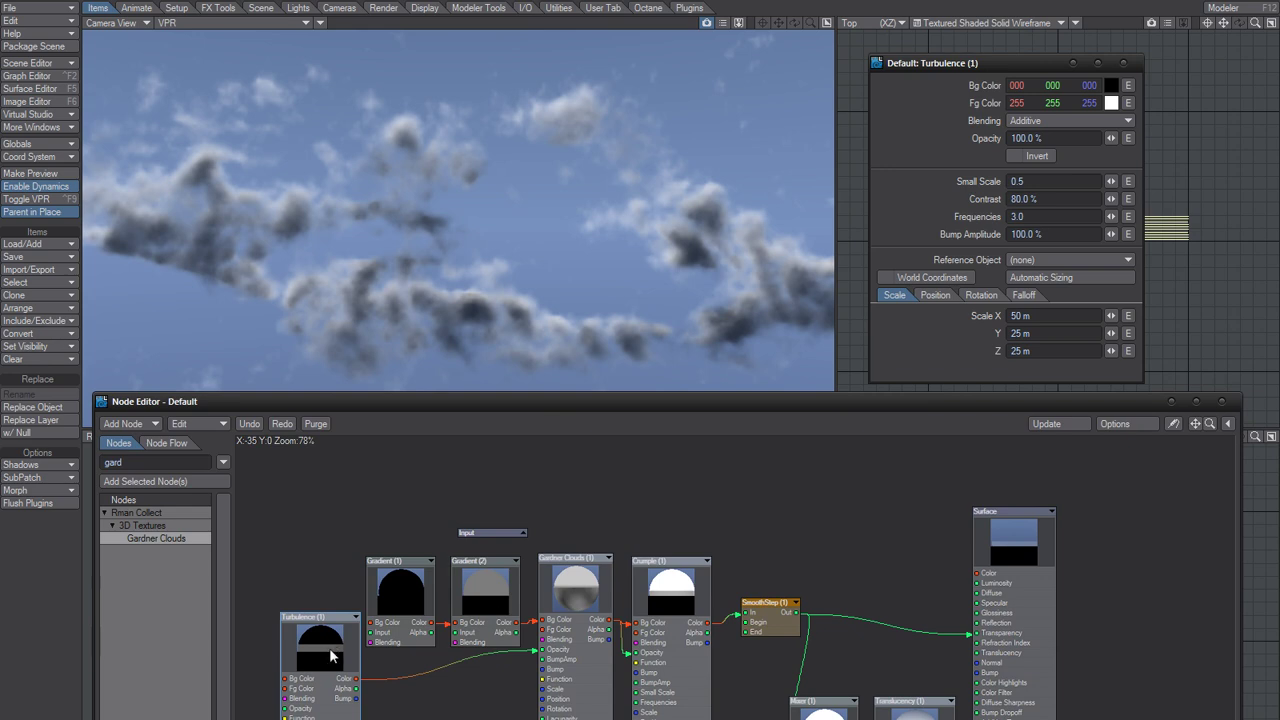
{"action": "left_click_drag", "start_coordinate": [329, 648], "coordinate": [322, 647]}
{"action": "left_click_drag", "start_coordinate": [591, 593], "coordinate": [595, 592]}
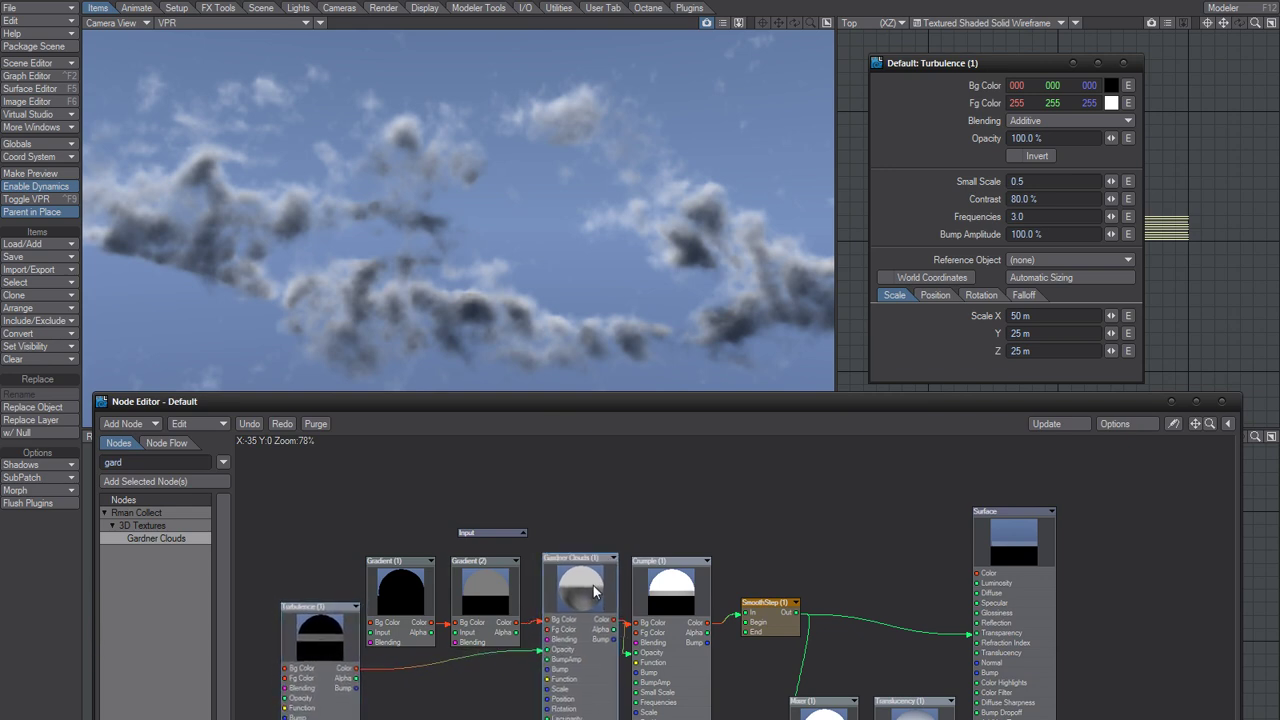
Open the Crumple node's settings, try it with Invert disabled, and re-enable Invert
{"action": "left_click", "coordinate": [678, 600]}
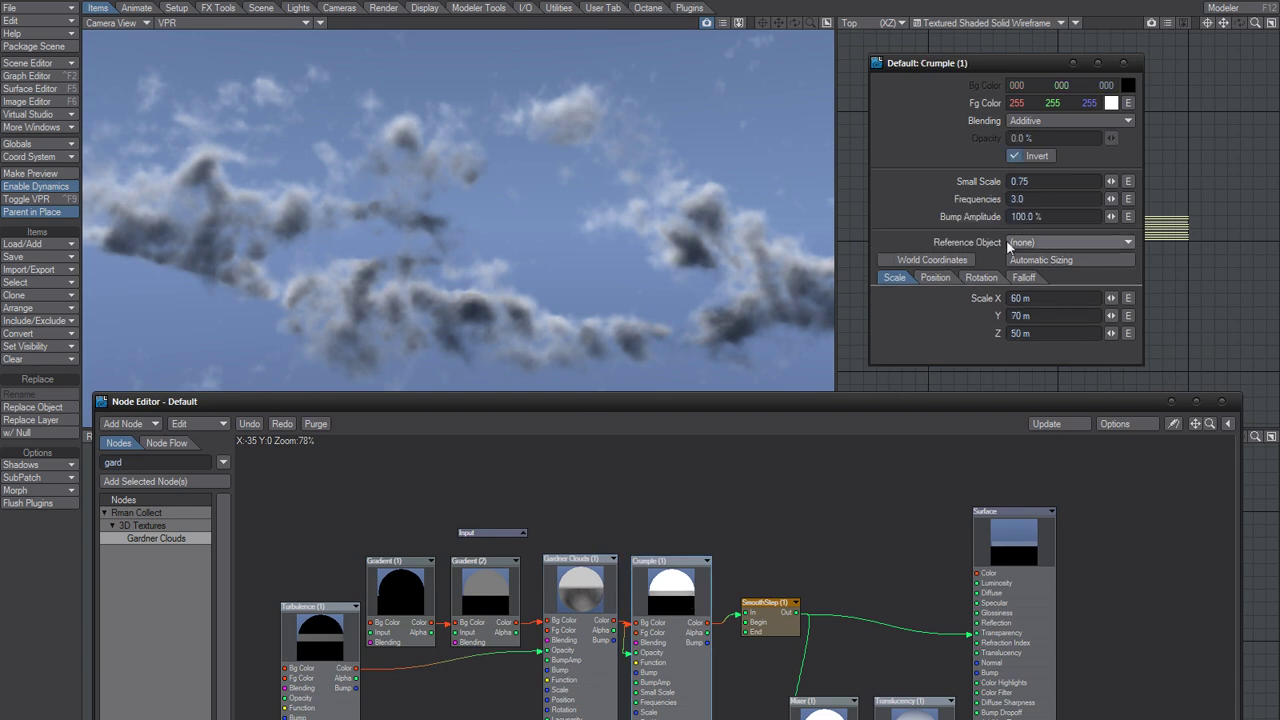
{"action": "left_click", "coordinate": [1033, 157]}
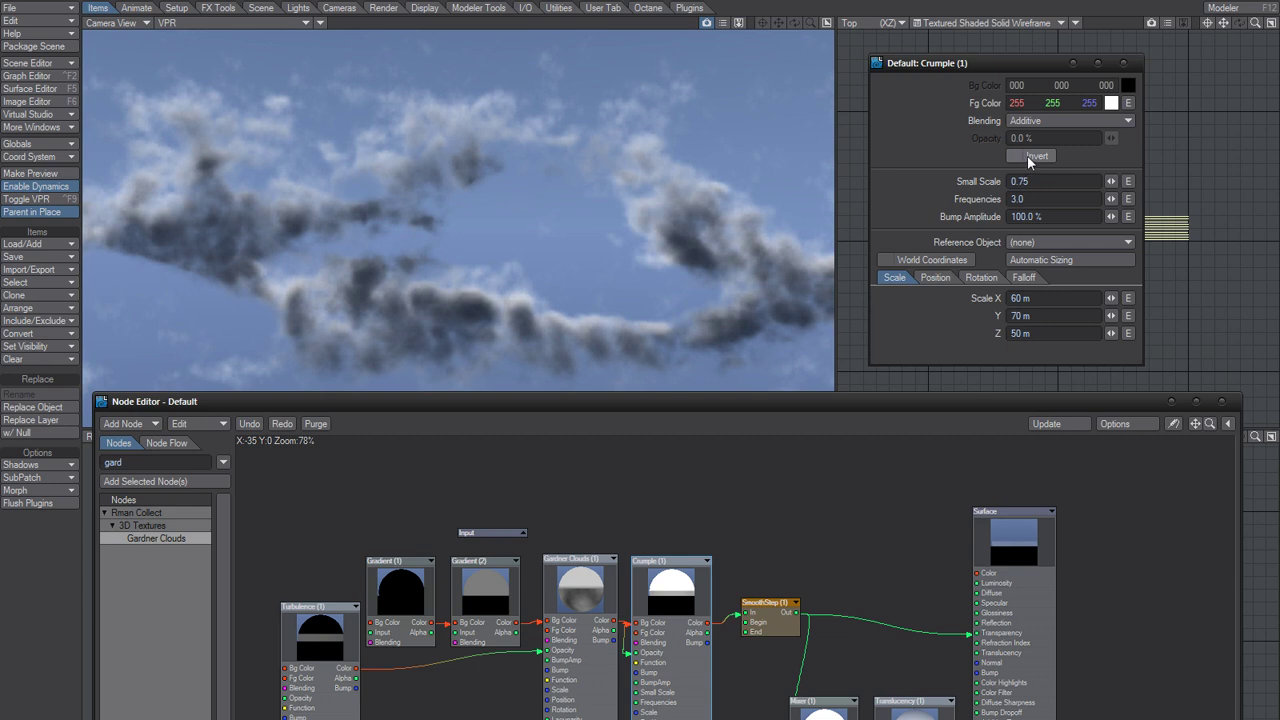
{"action": "left_click", "coordinate": [1028, 156]}
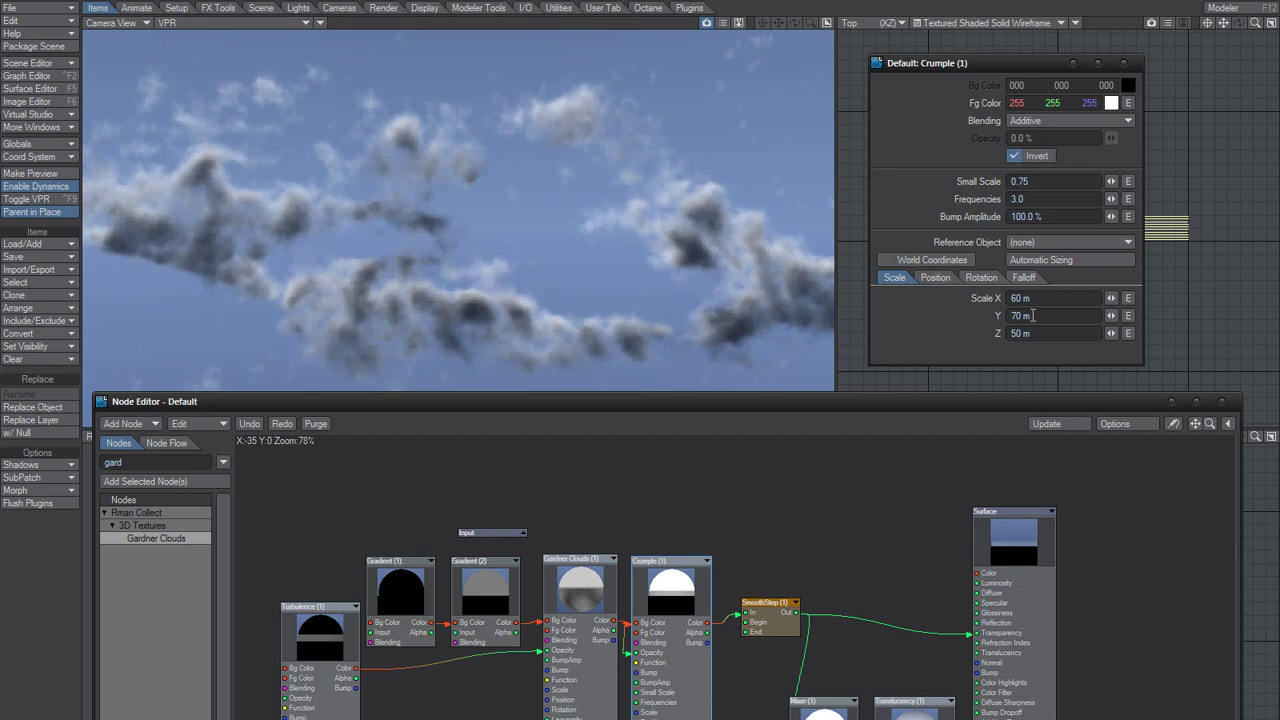
Try a scale of 20 m on X, Y and Z for the Crumple node
{"action": "left_click_drag", "start_coordinate": [1034, 300], "coordinate": [979, 305]}
{"action": "type", "text": "20"}
{"action": "key", "text": "Tab"}
{"action": "type", "text": "20"}
{"action": "key", "text": "Tab"}
{"action": "type", "text": "20"}
{"action": "key", "text": "Tab"}
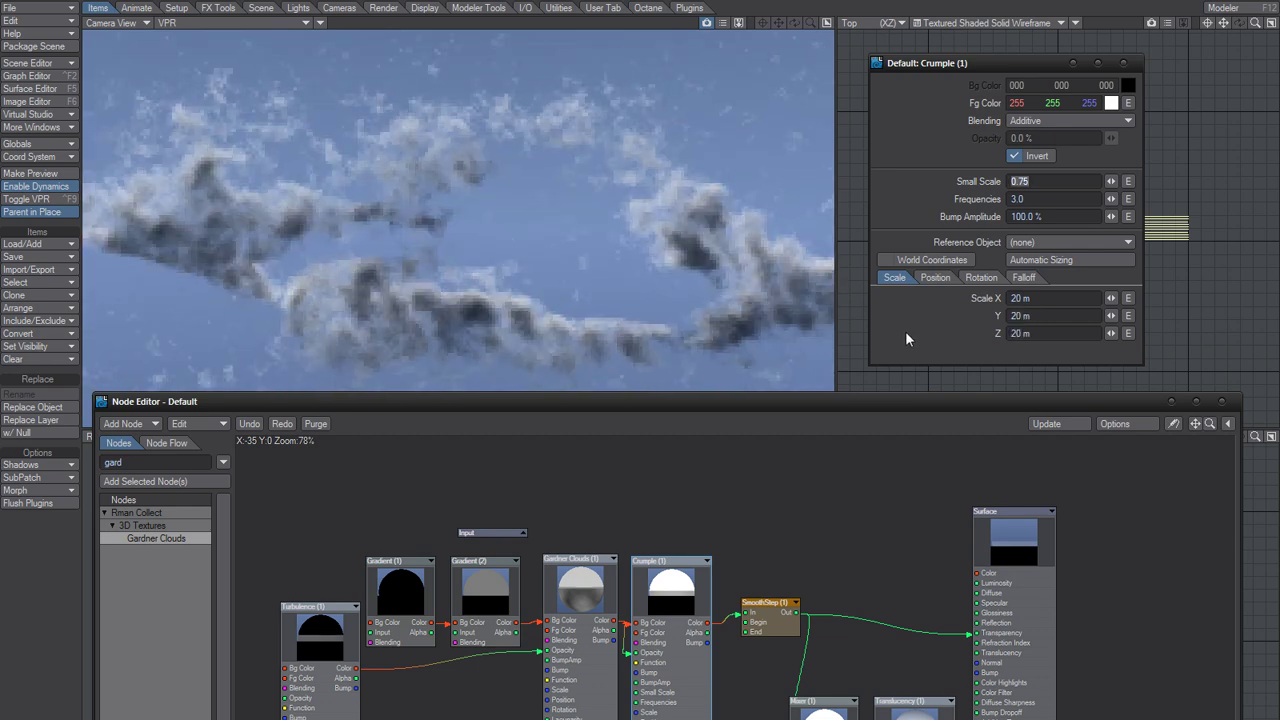
{"action": "key", "text": "Return"}
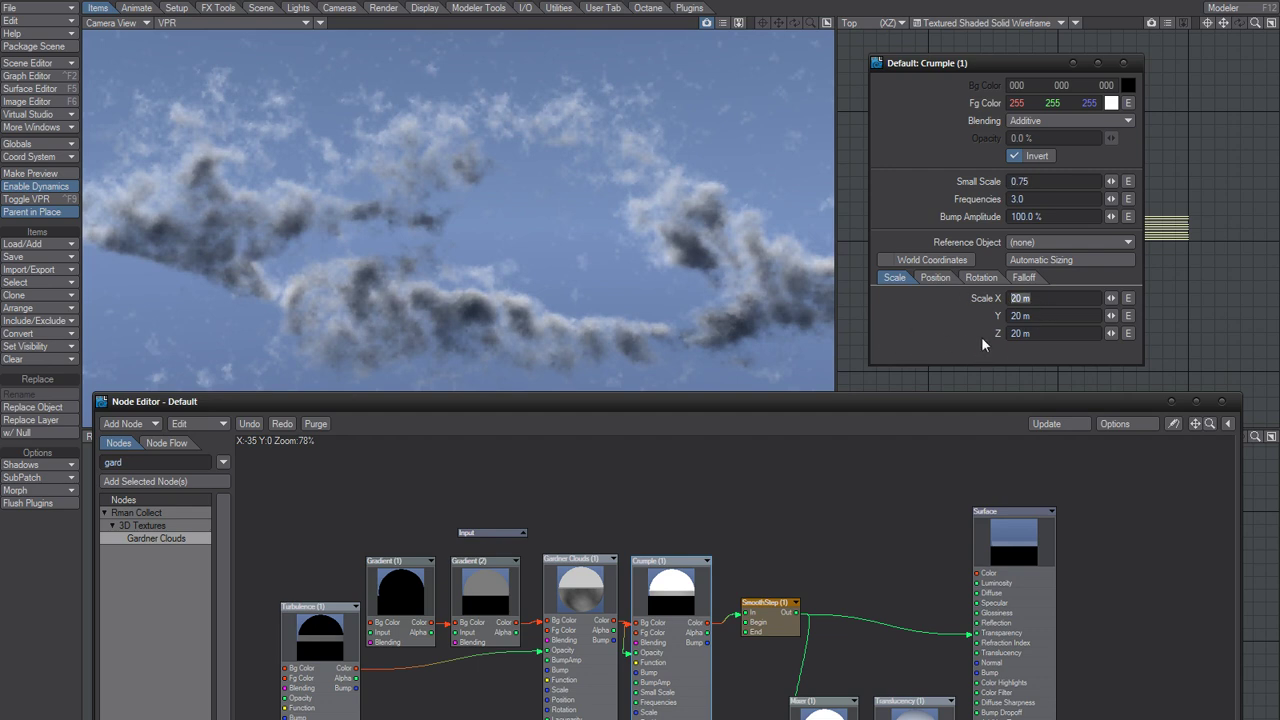
Set the Crumple node's X, Y and Z scale to 80 m and close its settings
{"action": "type", "text": "10"}
{"action": "type", "text": "80"}
{"action": "key", "text": "Tab"}
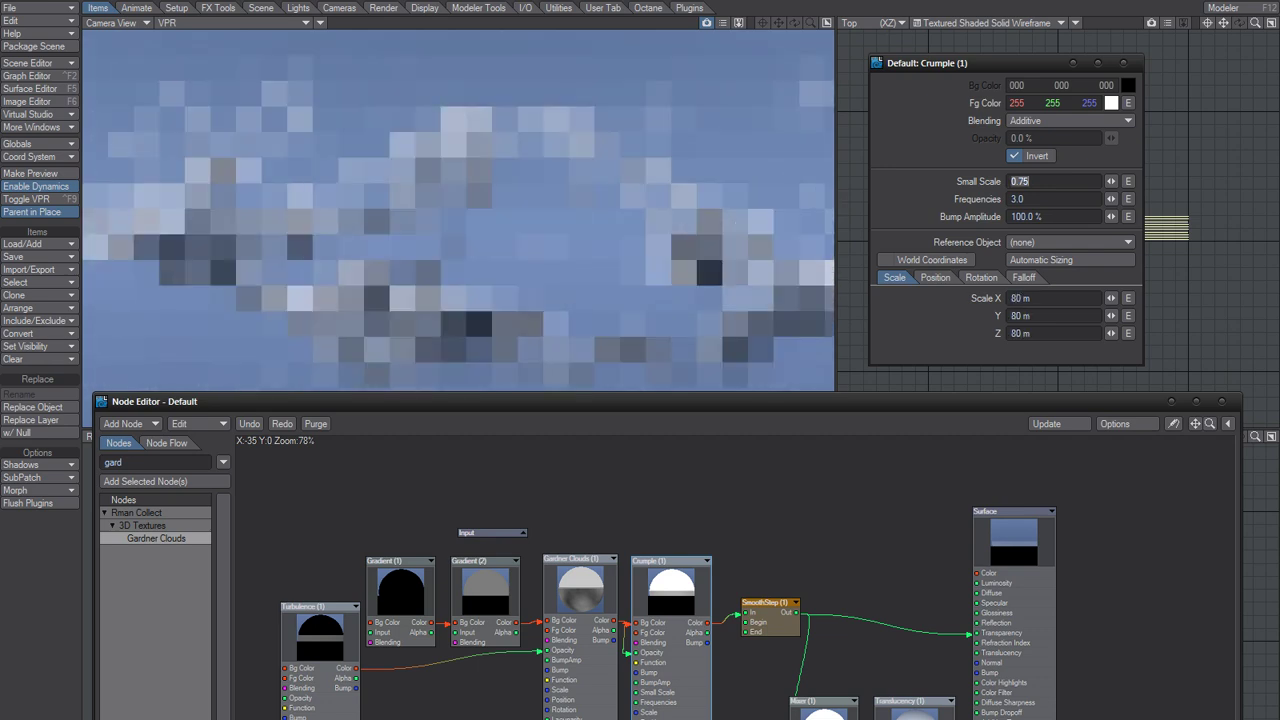
{"action": "left_click", "coordinate": [934, 334]}
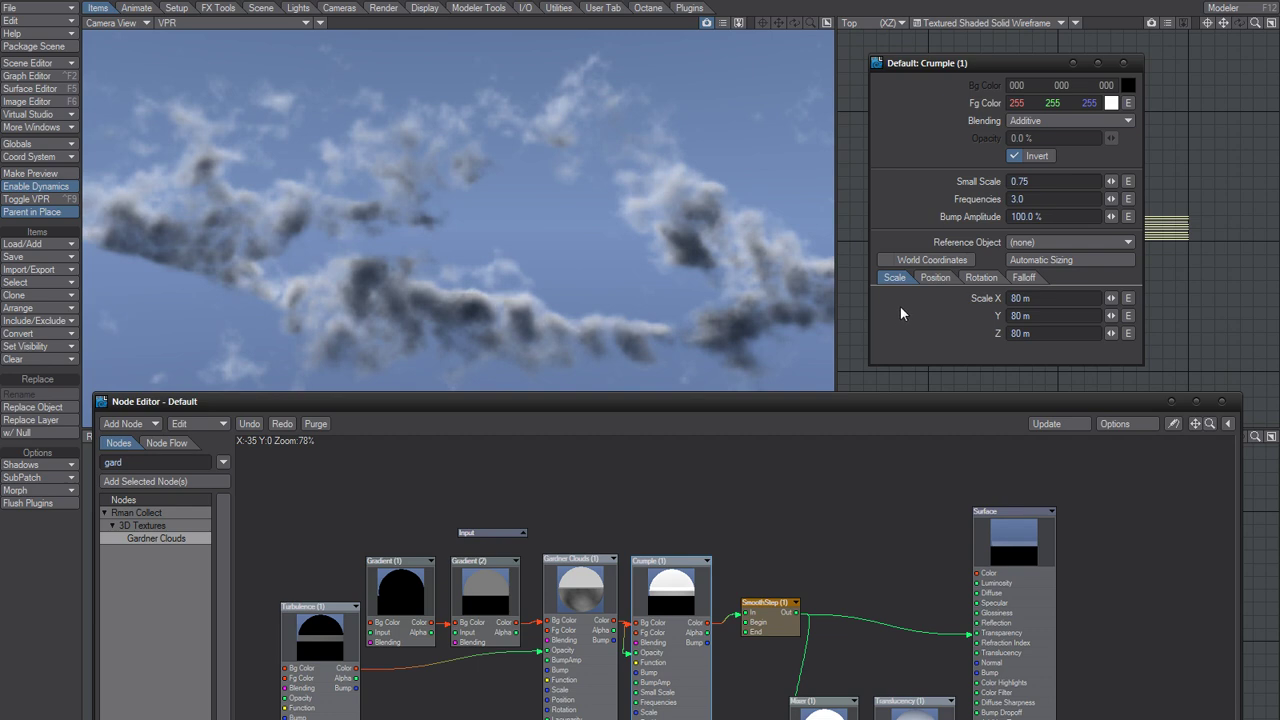
{"action": "left_click", "coordinate": [1121, 62]}
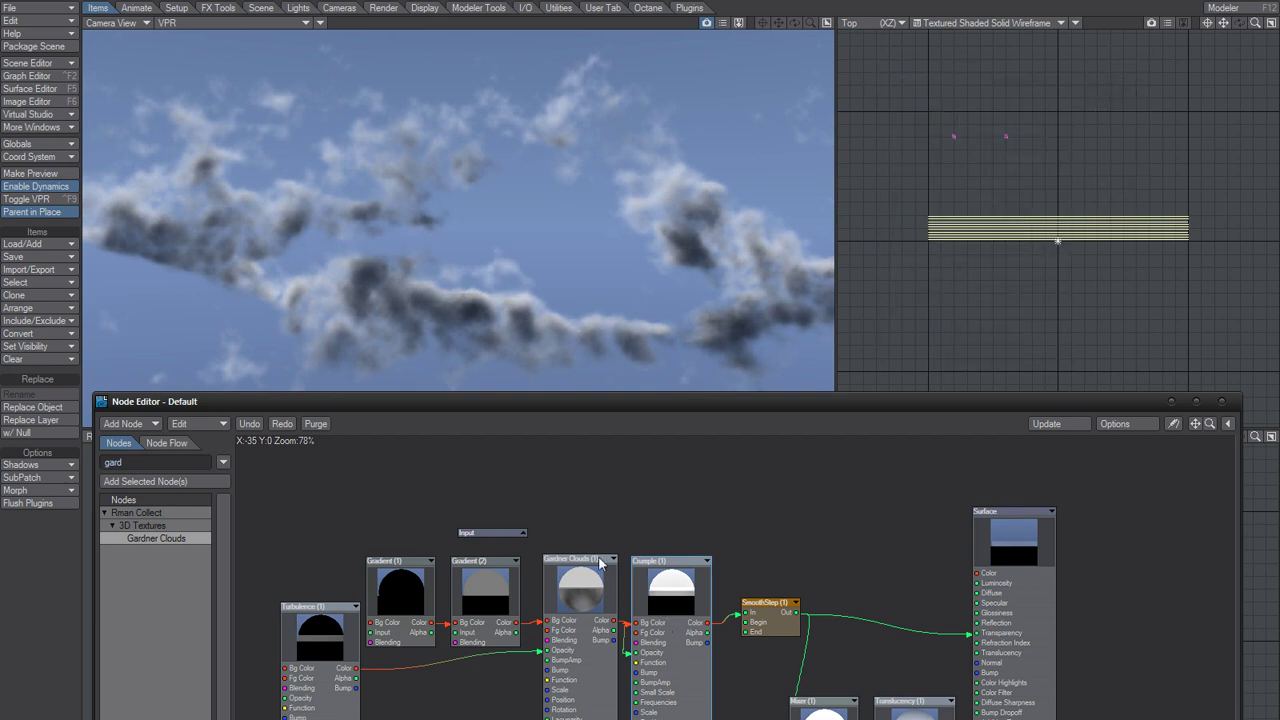
Preview the clouds in VPR with Draft Mode disabled, re-enable Draft Mode and close the VPR options
{"action": "left_click", "coordinate": [722, 22]}
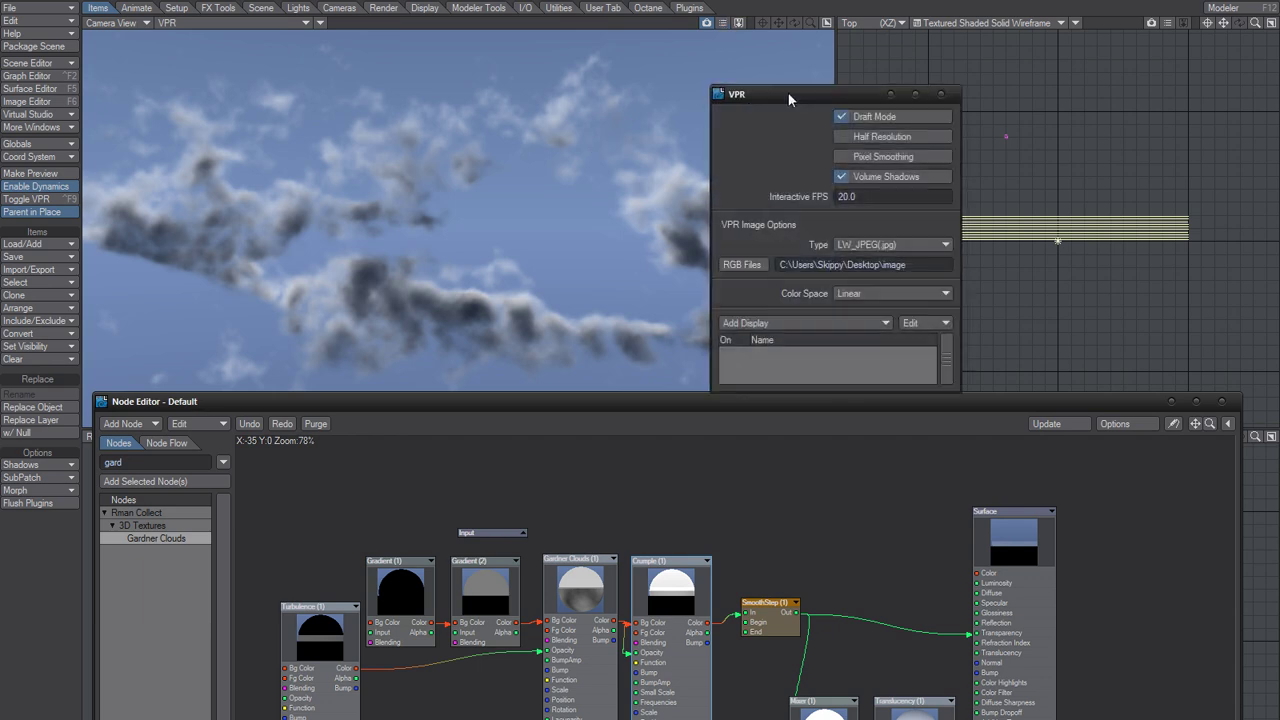
{"action": "left_click", "coordinate": [843, 116]}
{"action": "left_click_drag", "start_coordinate": [790, 96], "coordinate": [987, 67]}
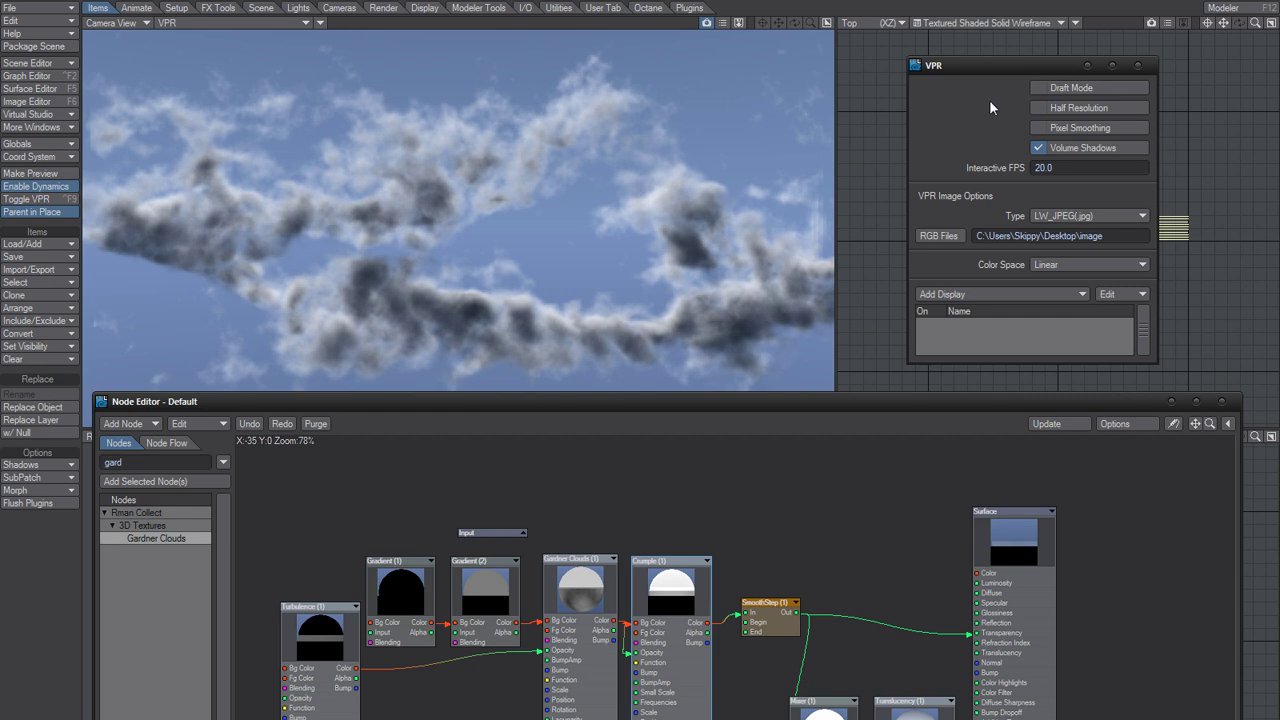
{"action": "left_click", "coordinate": [1046, 86]}
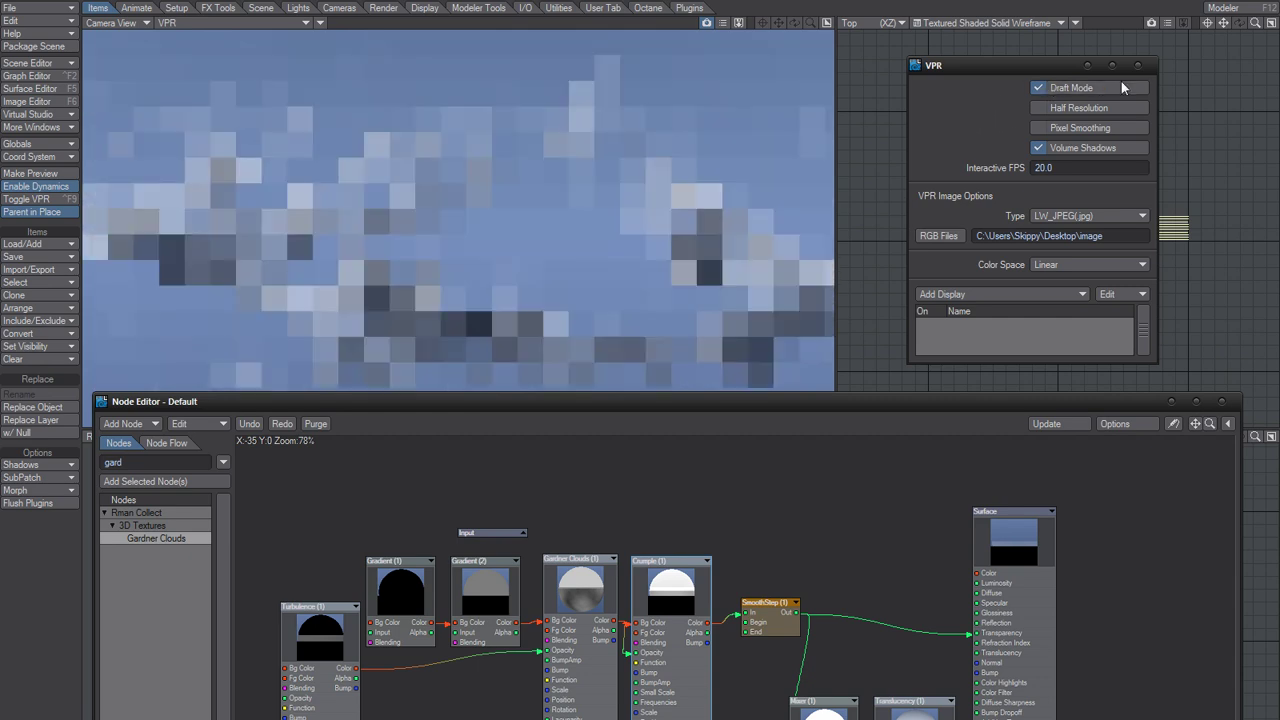
{"action": "left_click", "coordinate": [1137, 66]}
Nudge the Crumple node slightly away from Gardner Clouds and reopen its settings
{"action": "left_click_drag", "start_coordinate": [692, 592], "coordinate": [700, 584]}
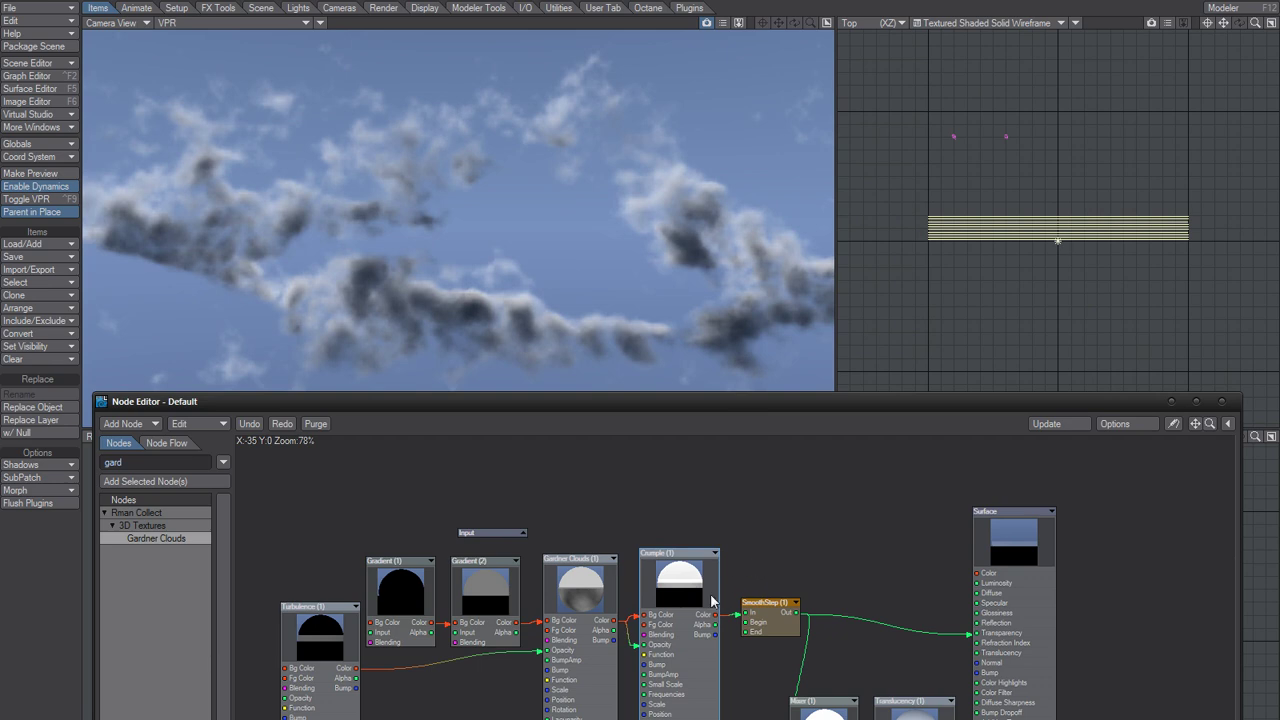
{"action": "double_click", "coordinate": [678, 593]}
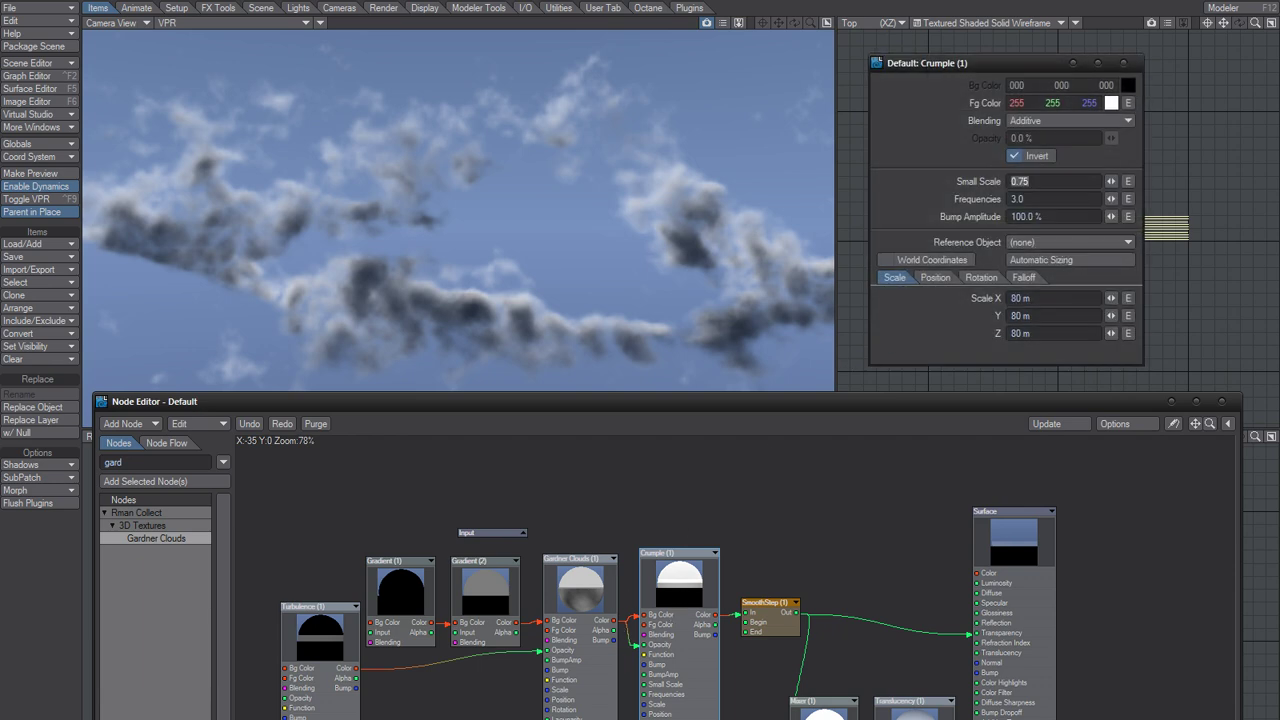
Switch to the browser, view the start of the faking volumetric clouds tutorial, and return to LightWave
{"action": "key", "text": "alt+Tab"}
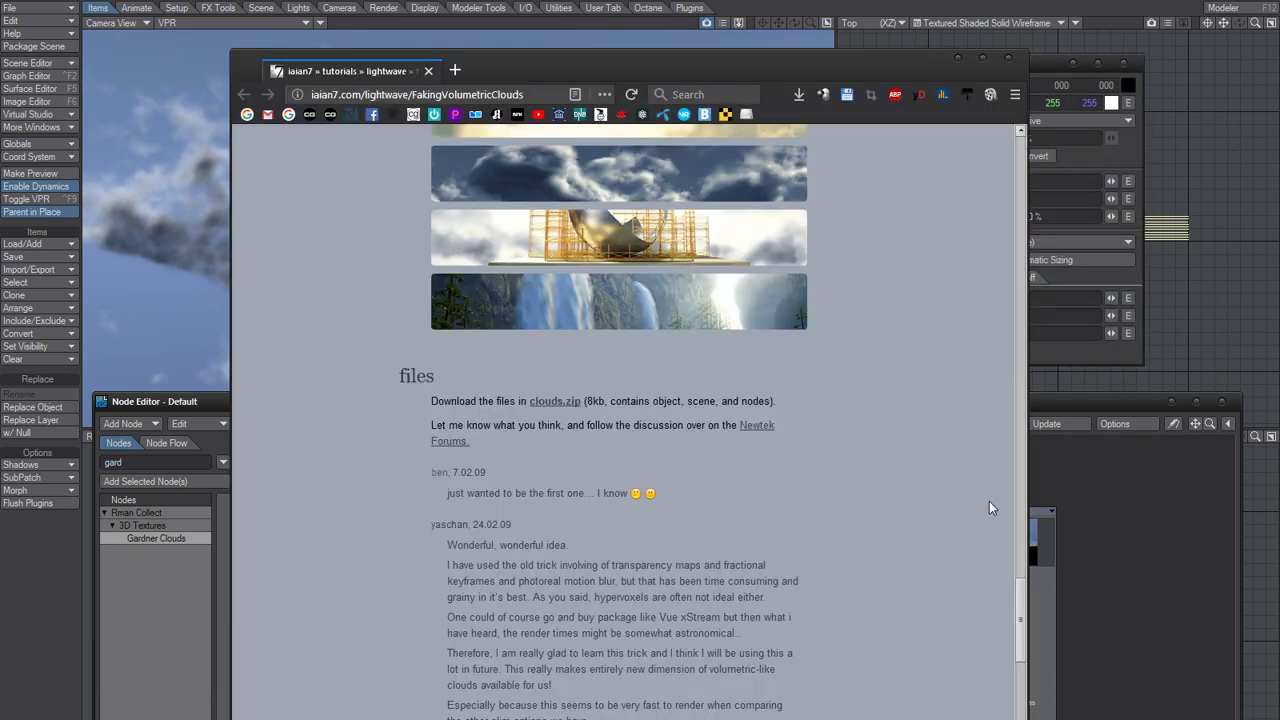
{"action": "left_click_drag", "start_coordinate": [1021, 606], "coordinate": [1016, 140]}
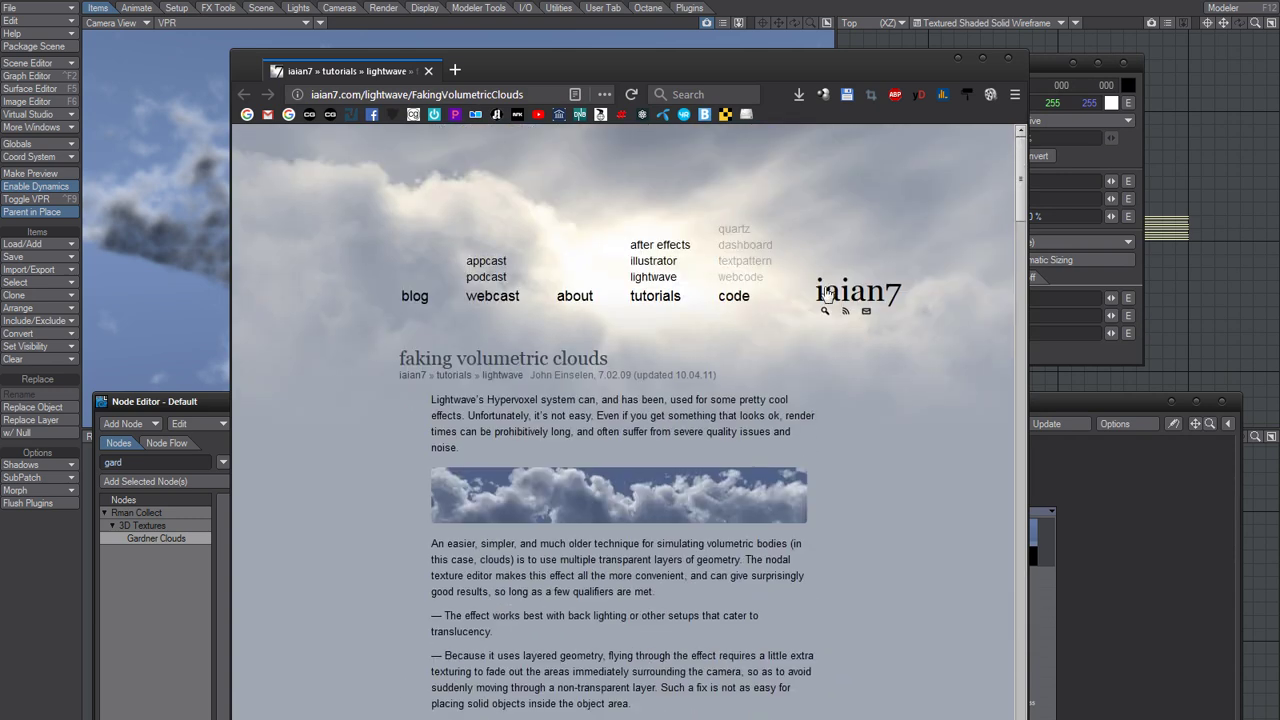
{"action": "left_click", "coordinate": [932, 3]}
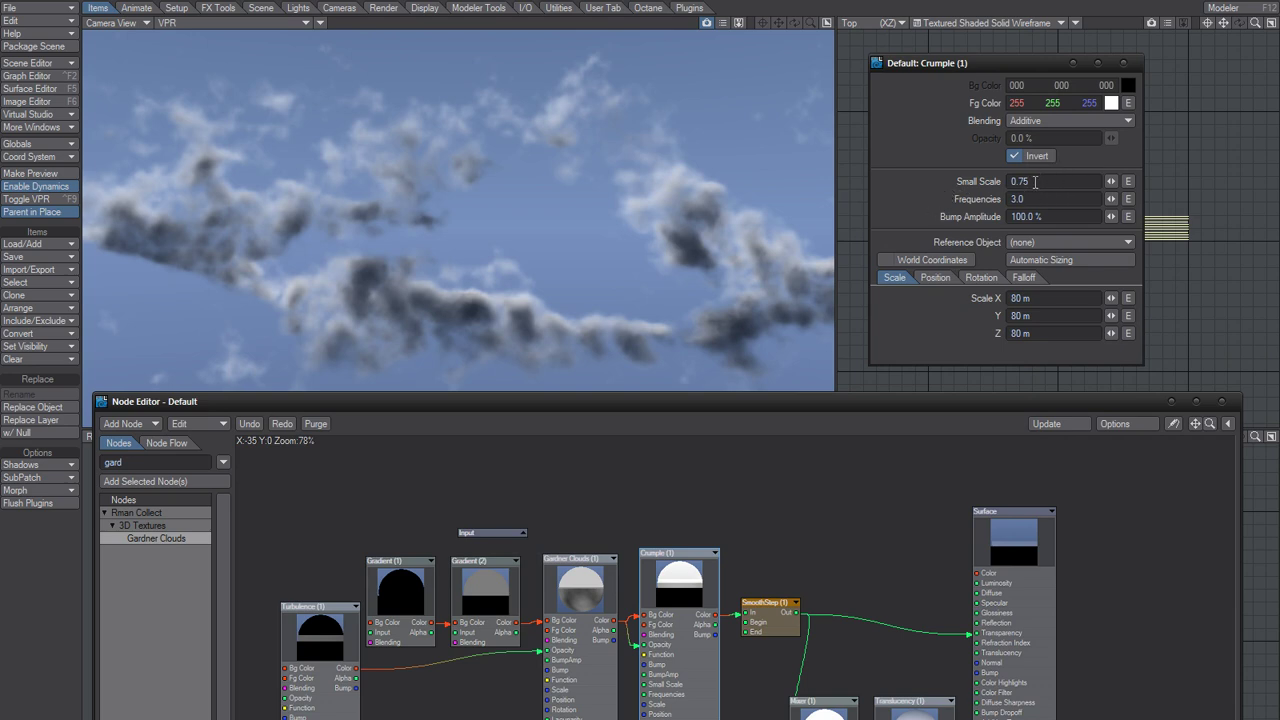
Open the Gardner Clouds settings and try Gain values of 2.0 and 1.0
{"action": "left_click", "coordinate": [569, 621]}
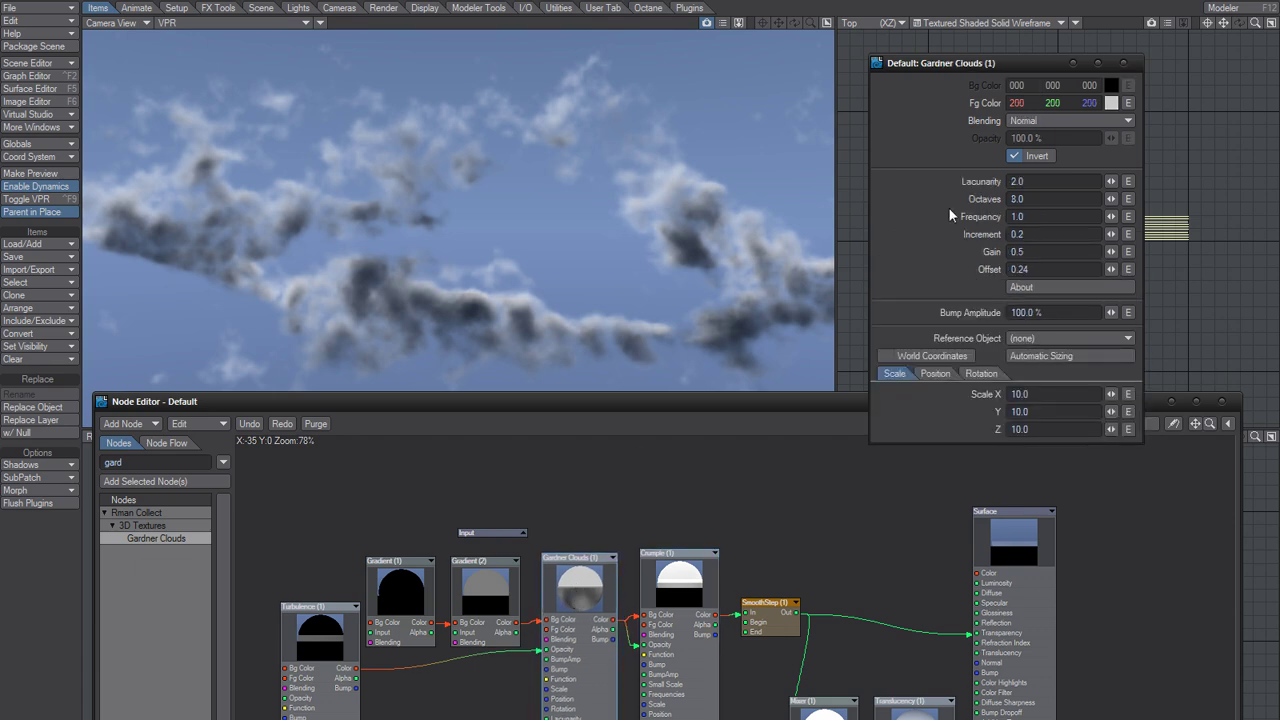
{"action": "left_click", "coordinate": [1035, 252]}
{"action": "type", "text": "2"}
{"action": "key", "text": "Tab"}
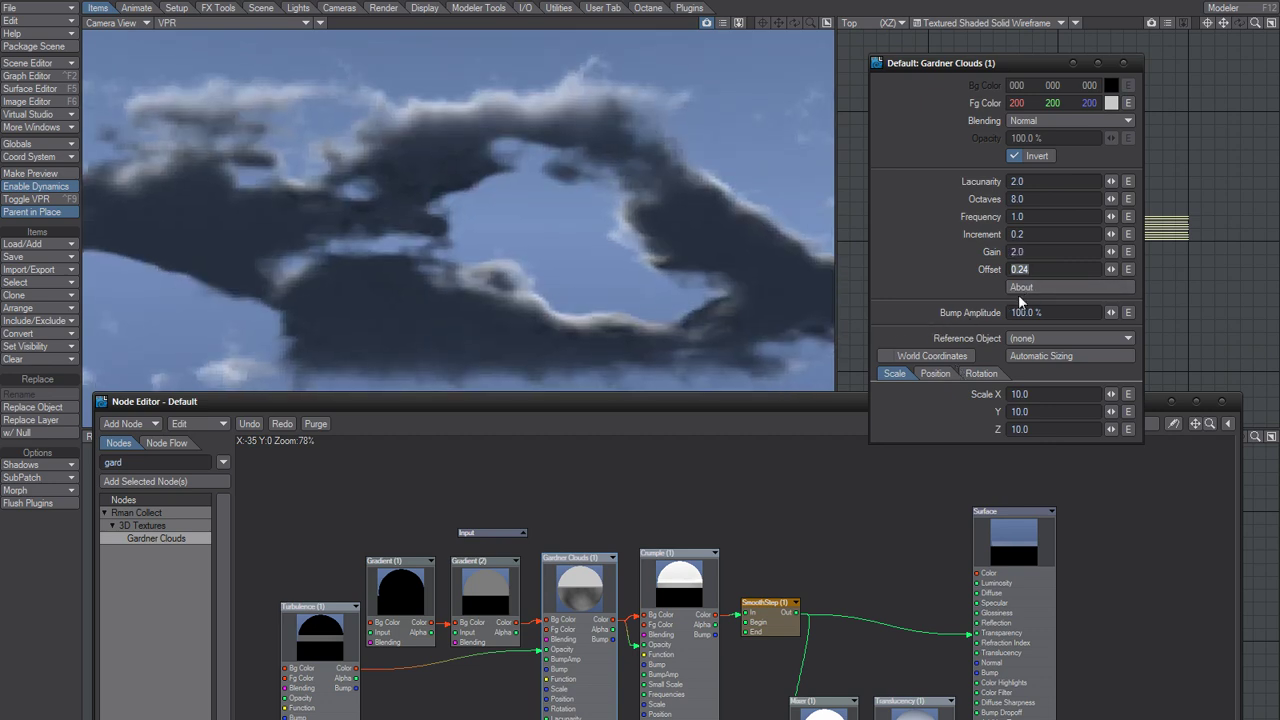
{"action": "left_click", "coordinate": [1030, 251]}
{"action": "type", "text": "1"}
{"action": "key", "text": "Tab"}
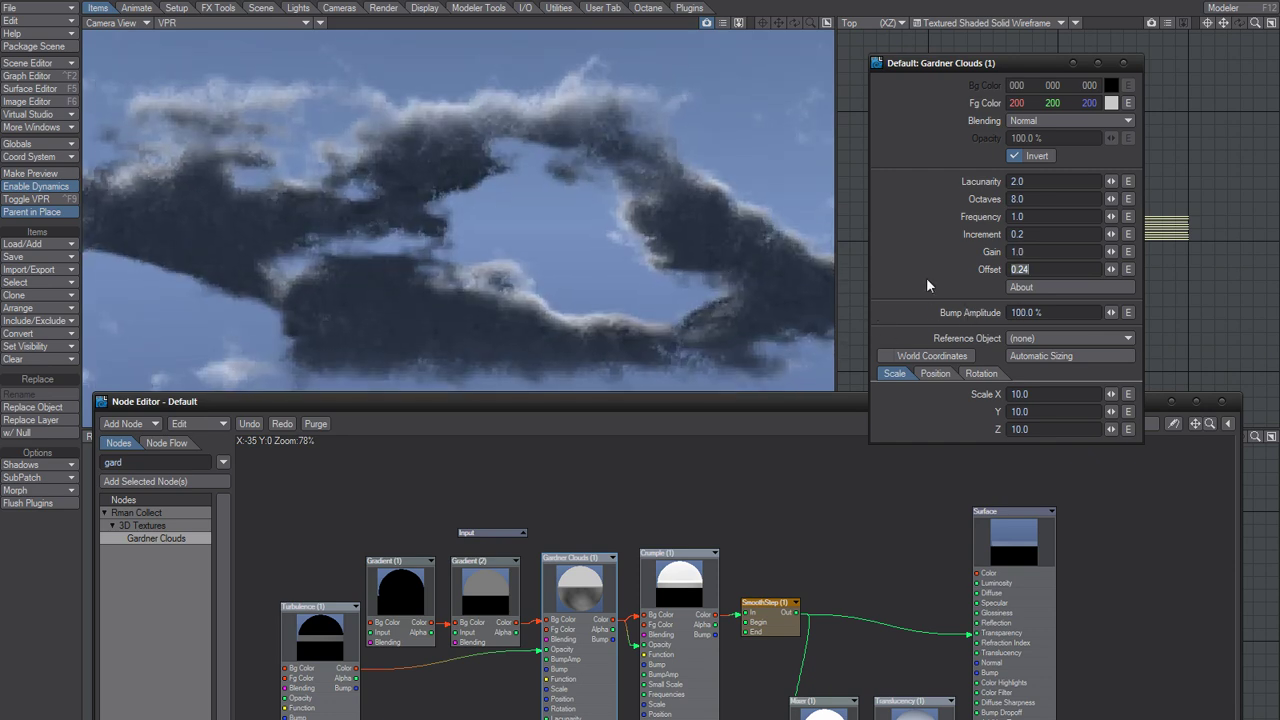
Set the Gain of Gardner Clouds to 0.8
{"action": "key", "text": "shift+Tab"}
{"action": "type", "text": "0.8"}
{"action": "key", "text": "Return"}
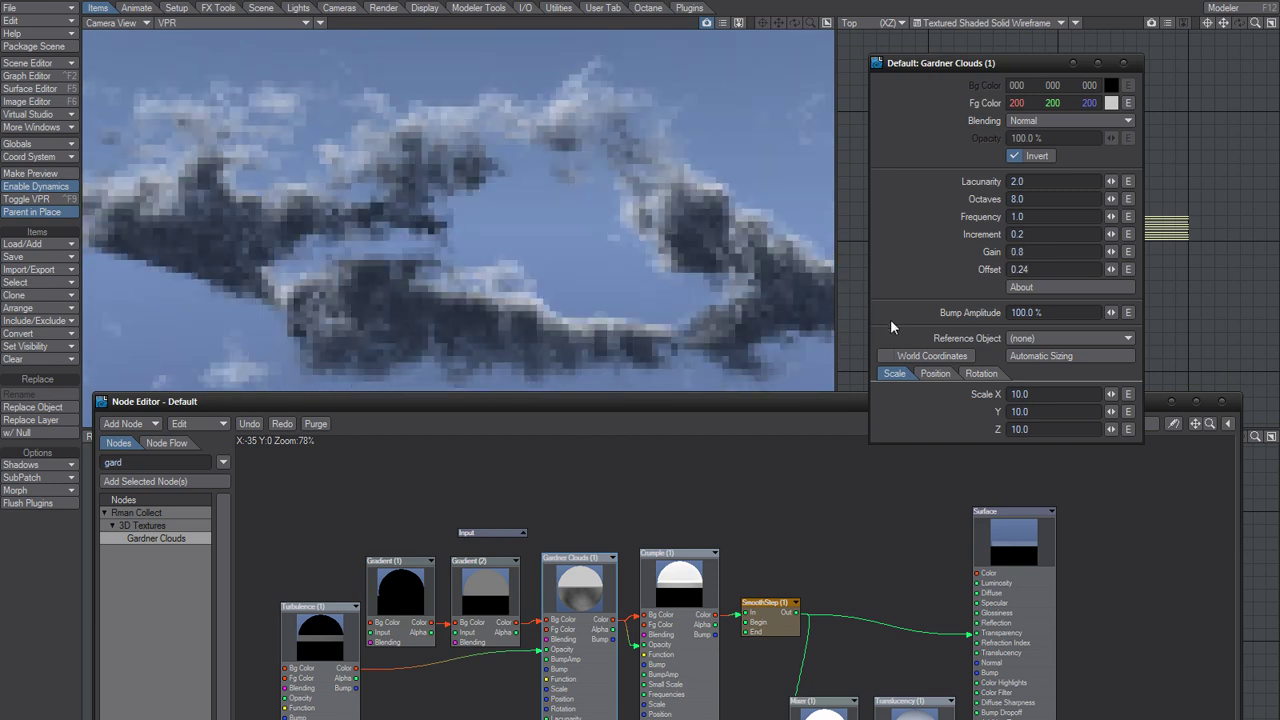
Try a scale of 5.0 on X, Y and Z for Gardner Clouds
{"action": "left_click", "coordinate": [1025, 394]}
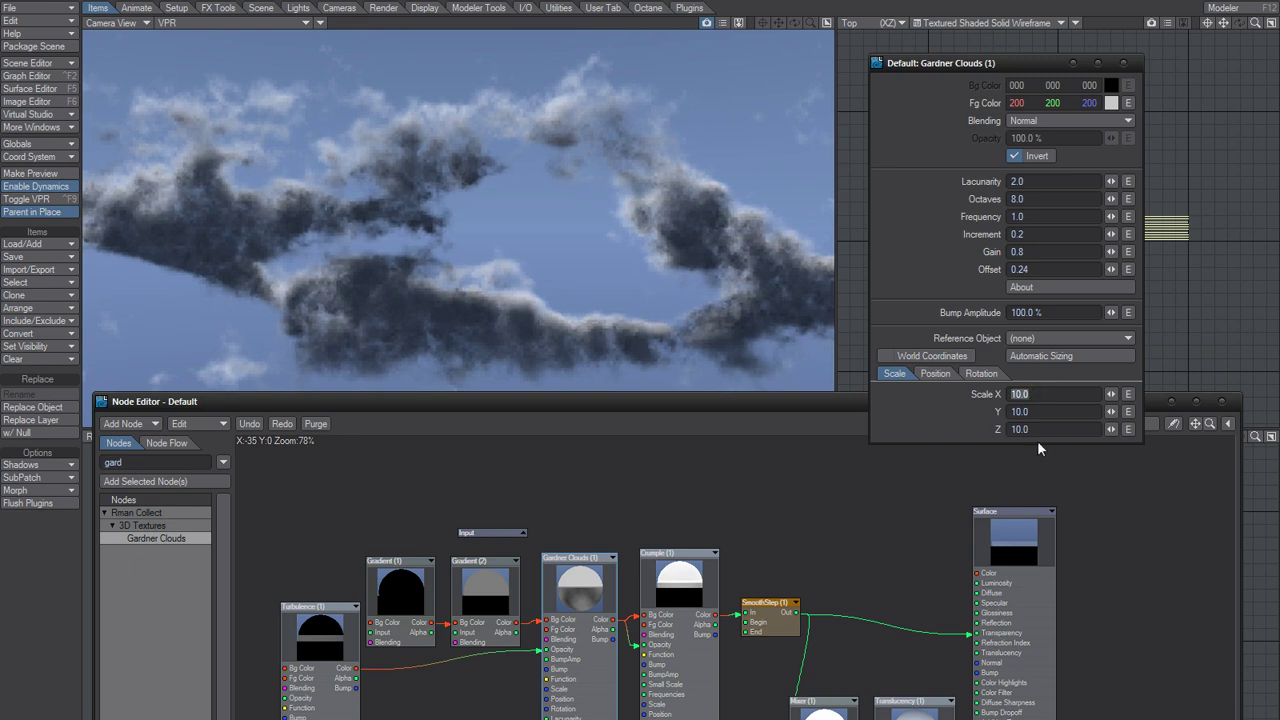
{"action": "type", "text": "5"}
{"action": "key", "text": "Return"}
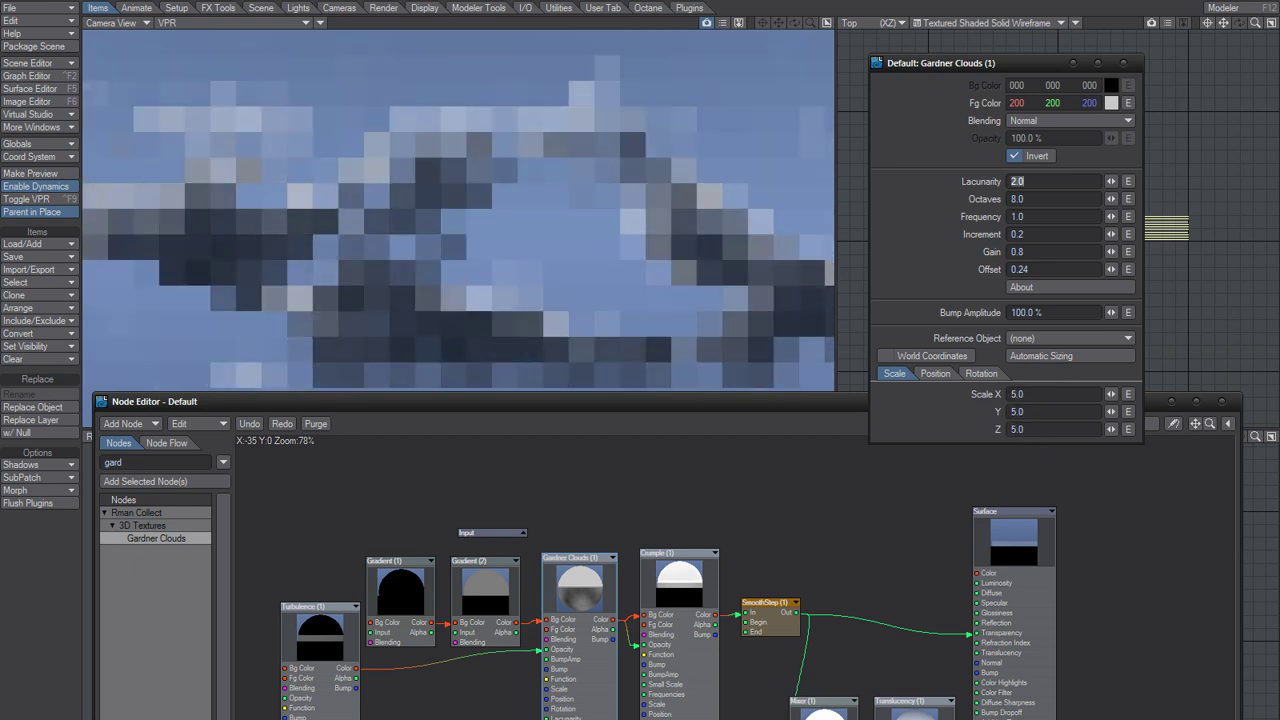
{"action": "left_click", "coordinate": [913, 420]}
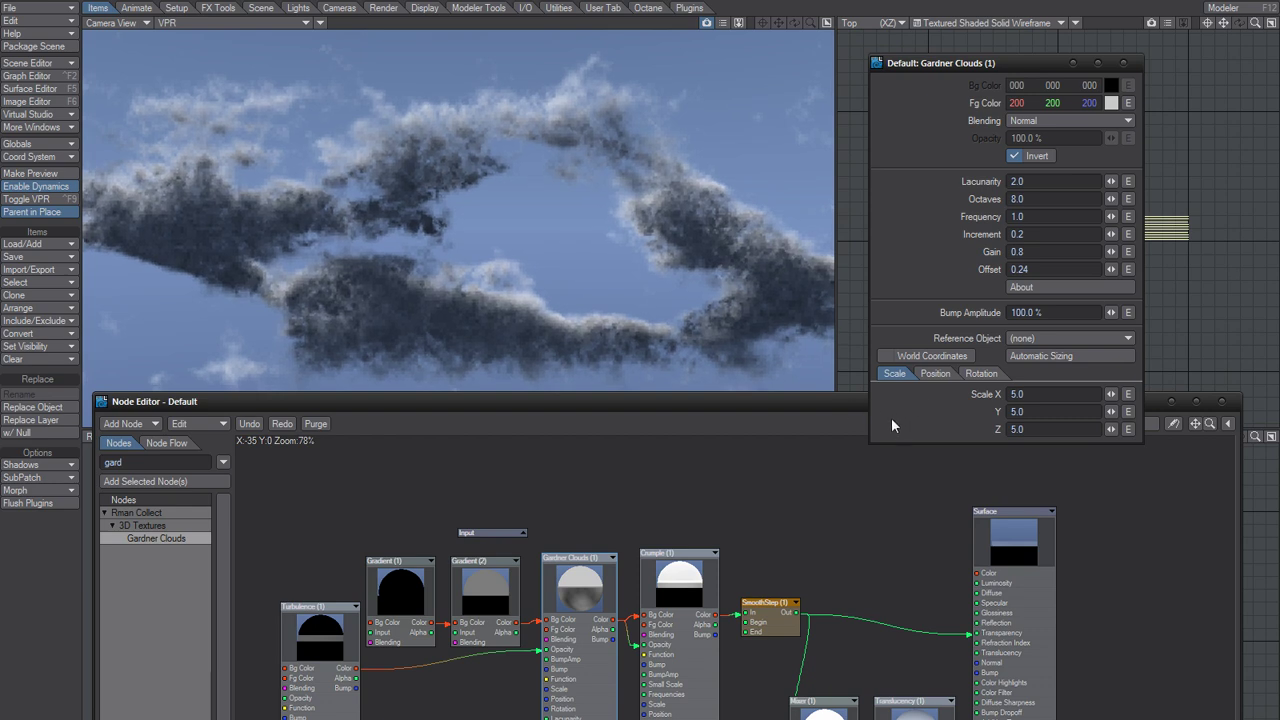
Set the Gardner Clouds scale to 15.0 on X, Y and Z
{"action": "left_click", "coordinate": [1025, 394]}
{"action": "type", "text": "15"}
{"action": "key", "text": "Tab"}
{"action": "type", "text": "1"}
{"action": "key", "text": "Tab"}
{"action": "type", "text": "1"}
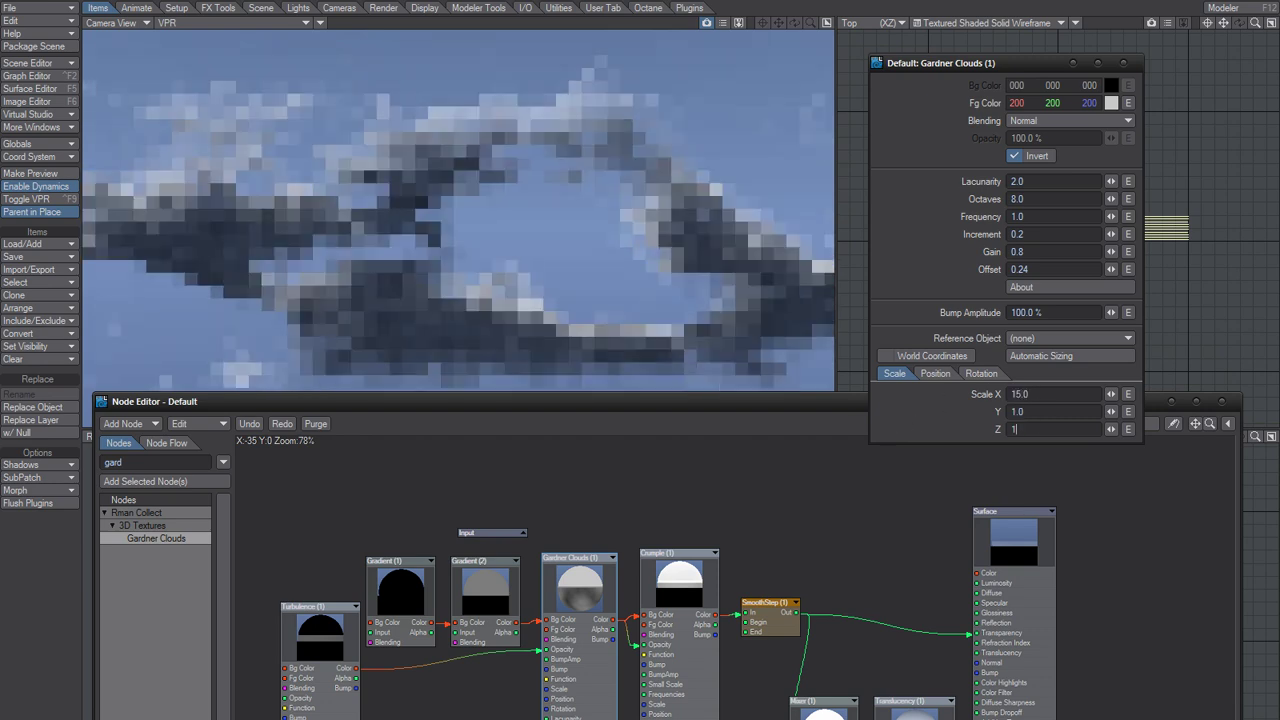
{"action": "key", "text": "Tab"}
{"action": "key", "text": "Tab"}
{"action": "key", "text": "Tab"}
{"action": "key", "text": "Tab"}
{"action": "key", "text": "Tab"}
{"action": "key", "text": "Tab"}
{"action": "key", "text": "Tab"}
{"action": "key", "text": "Tab"}
{"action": "key", "text": "Tab"}
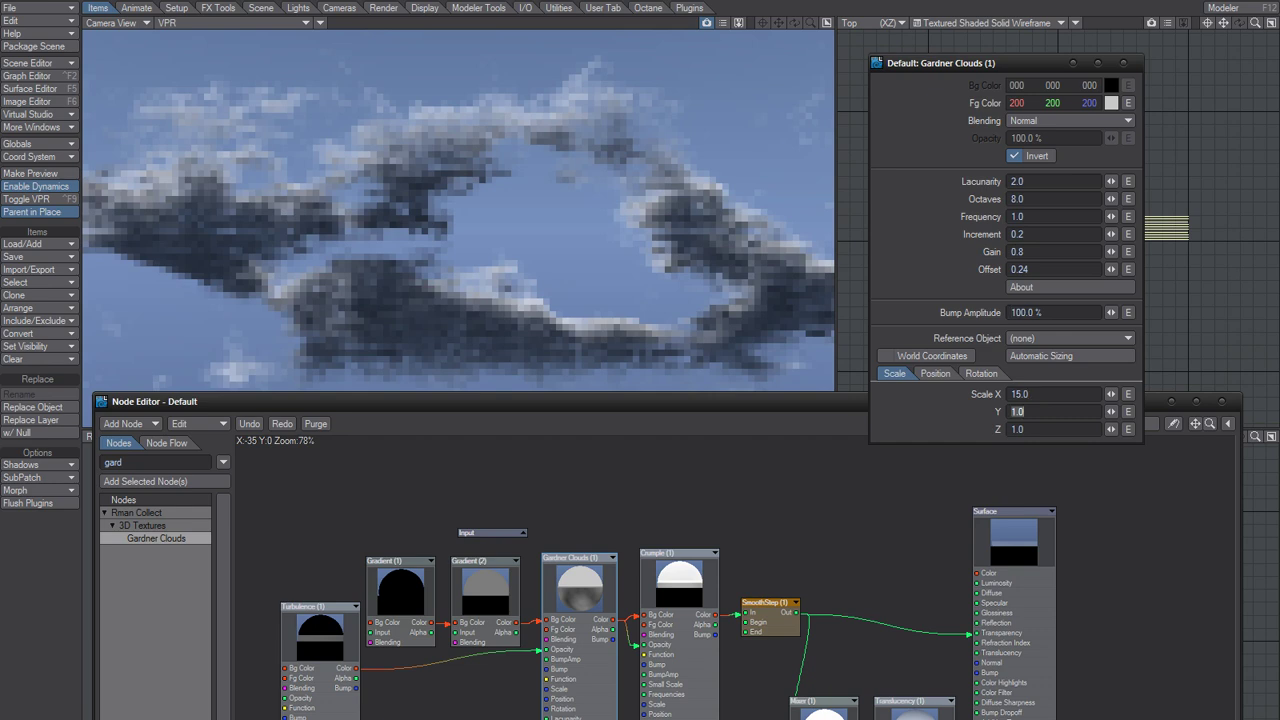
{"action": "type", "text": "15"}
{"action": "key", "text": "Tab"}
{"action": "type", "text": "15"}
{"action": "key", "text": "Tab"}
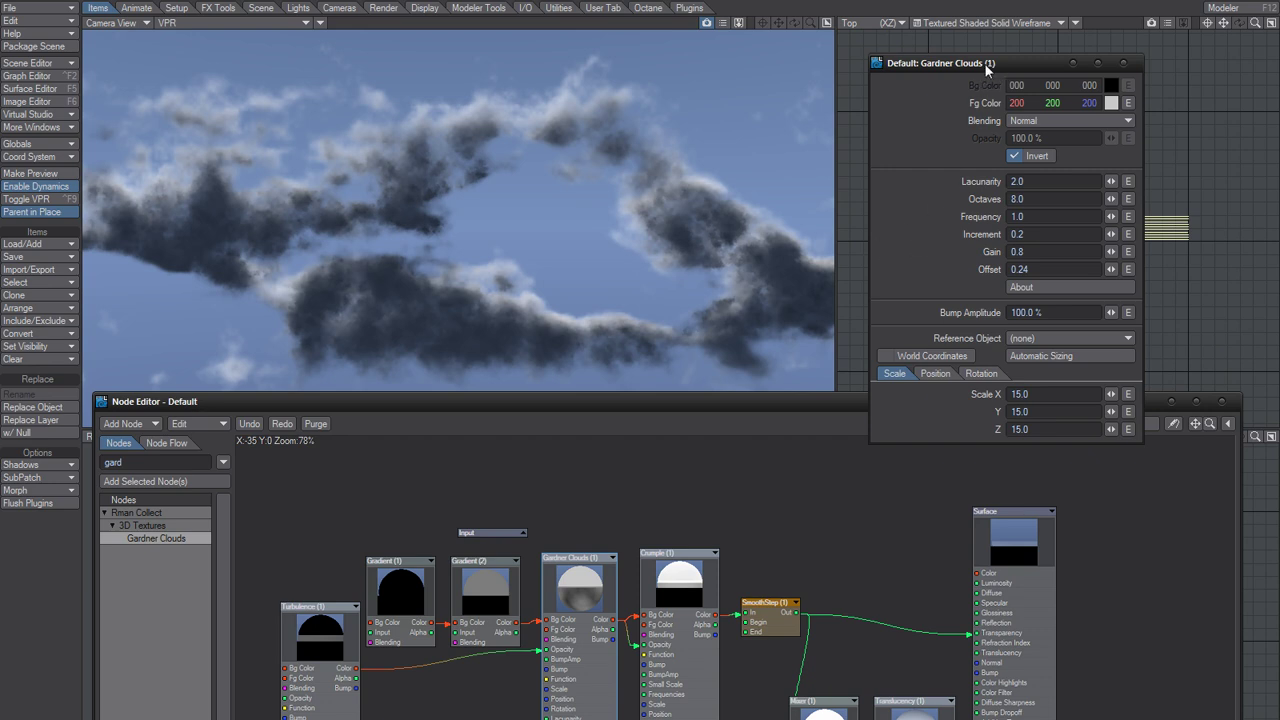
Move the Gardner Clouds settings clear of the Top view, clone the layered cloud object, and move the clone toward positive Z and X
{"action": "left_click_drag", "start_coordinate": [976, 64], "coordinate": [873, 395]}
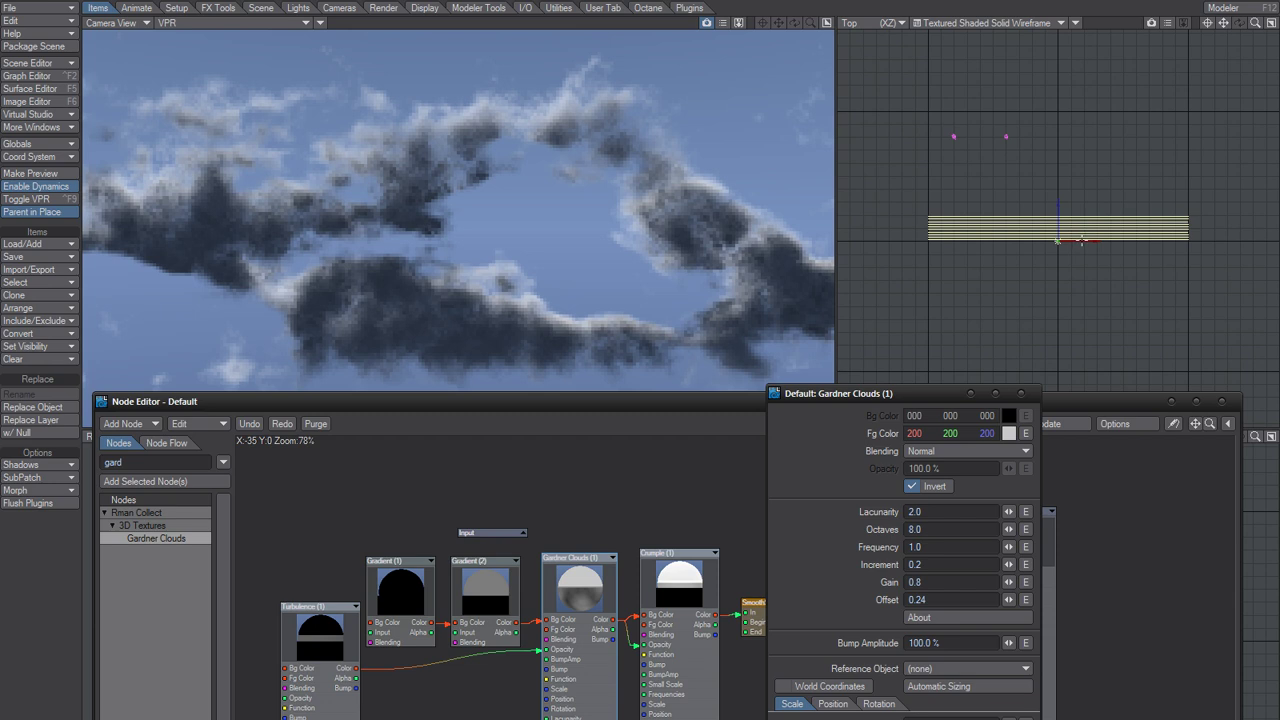
{"action": "left_click_drag", "start_coordinate": [1101, 213], "coordinate": [1075, 228]}
{"action": "key", "text": "ctrl+c"}
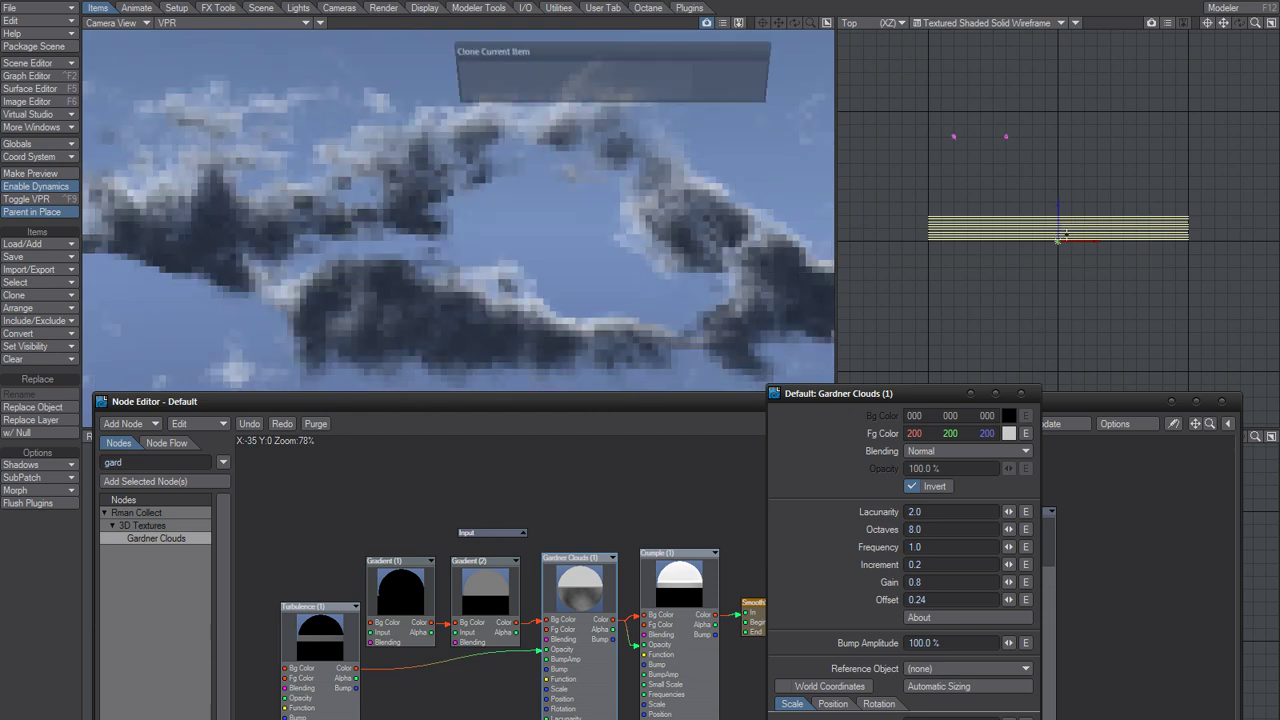
{"action": "left_click", "coordinate": [733, 75]}
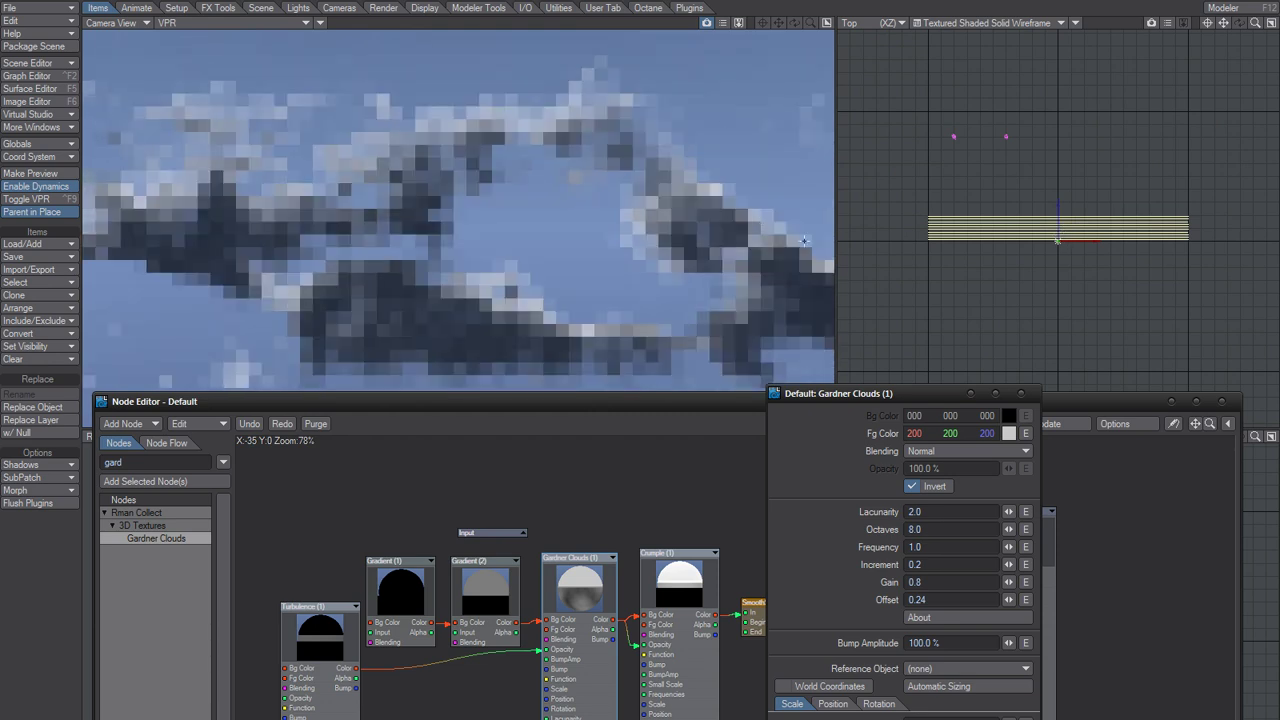
{"action": "mouse_move", "coordinate": [1068, 205]}
{"action": "left_mouse_down"}
{"action": "mouse_move", "coordinate": [1102, 118]}
{"action": "mouse_move", "coordinate": [1154, 115]}
{"action": "left_mouse_up"}
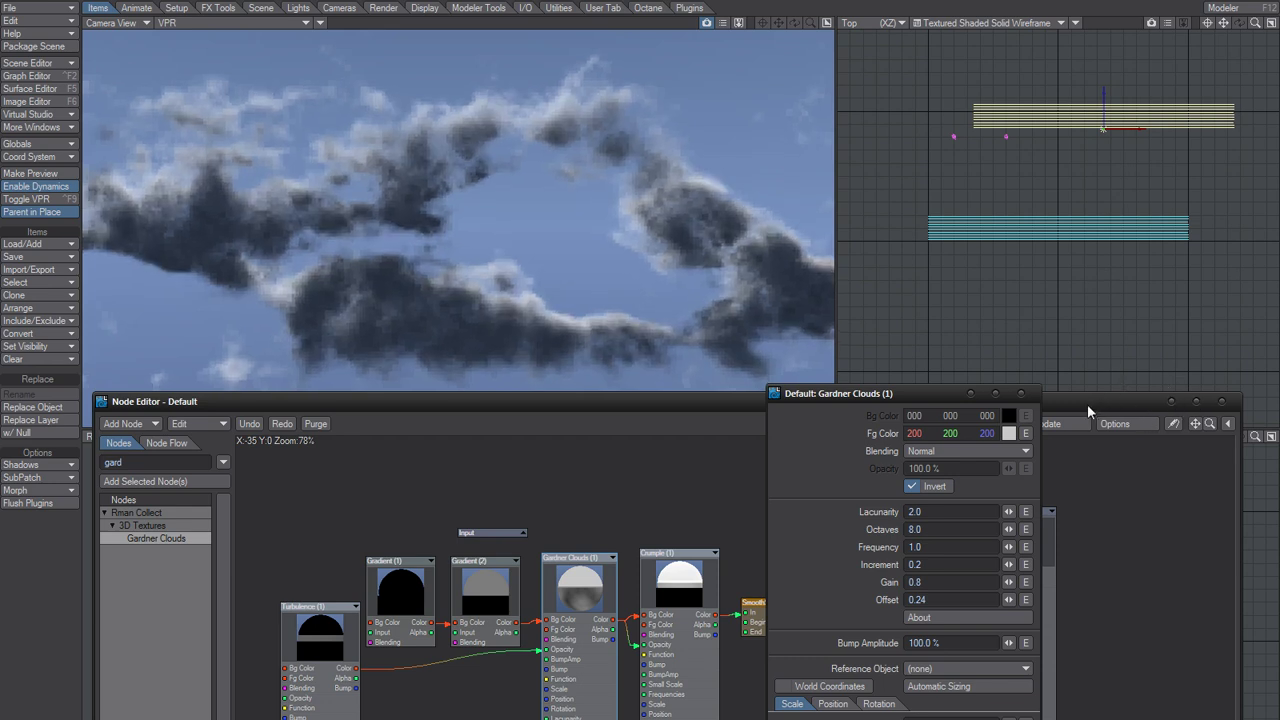
{"action": "mouse_move", "coordinate": [1138, 127]}
{"action": "left_mouse_down"}
{"action": "mouse_move", "coordinate": [1084, 127]}
{"action": "mouse_move", "coordinate": [1142, 127]}
{"action": "left_mouse_up"}
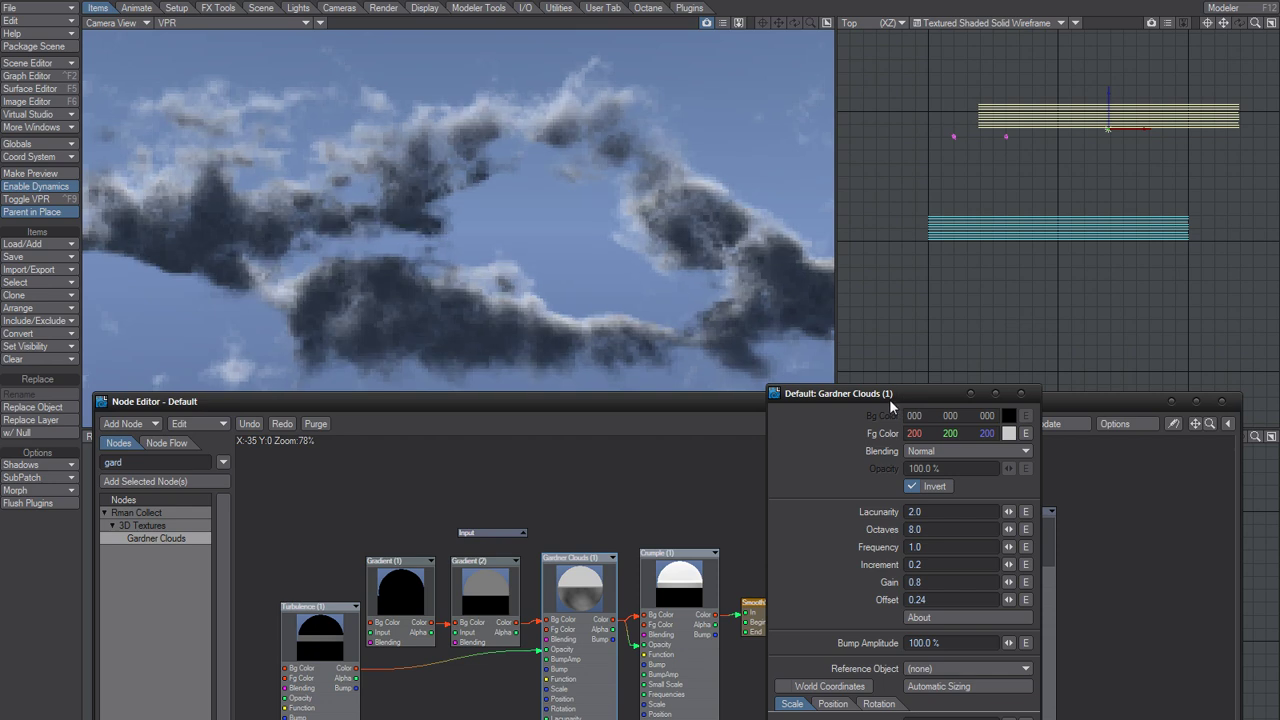
Enable World Coordinates for the Gardner Clouds texture
{"action": "left_click", "coordinate": [846, 688]}
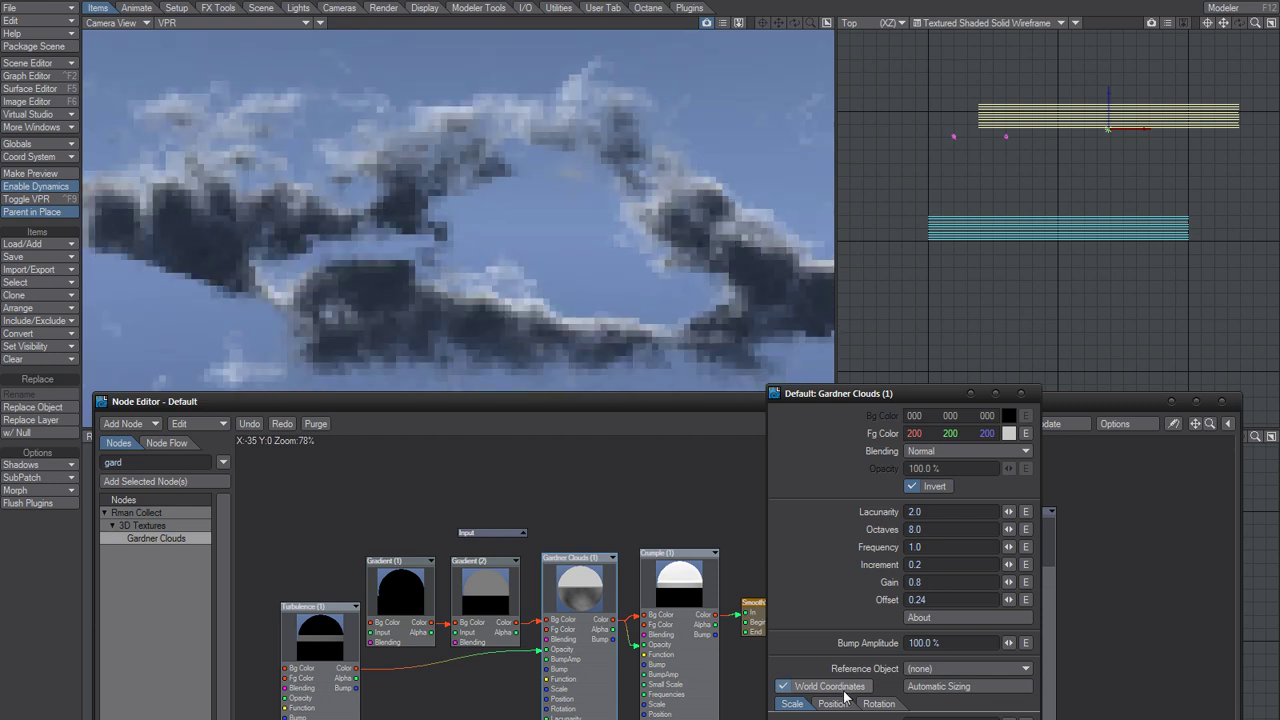
Enable World Coordinates for the Crumple and Turbulence textures, closing each node's settings
{"action": "left_click", "coordinate": [1020, 393]}
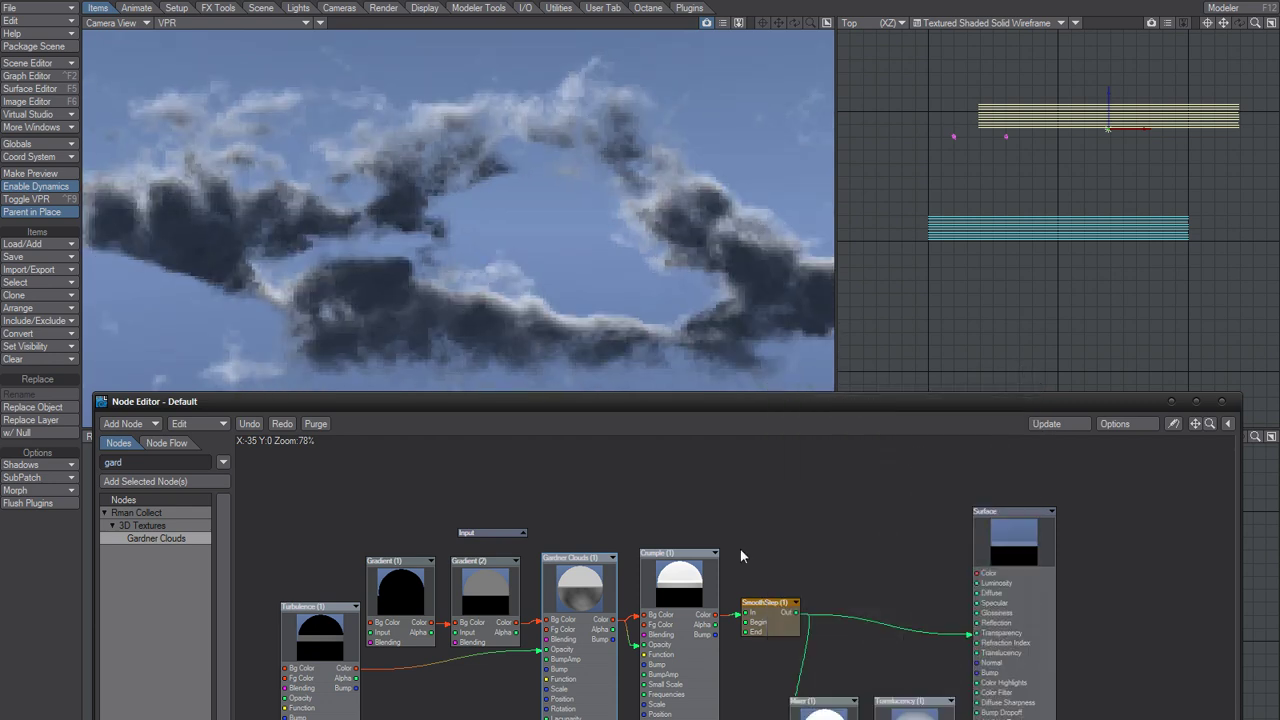
{"action": "double_click", "coordinate": [683, 594]}
{"action": "left_click", "coordinate": [855, 596]}
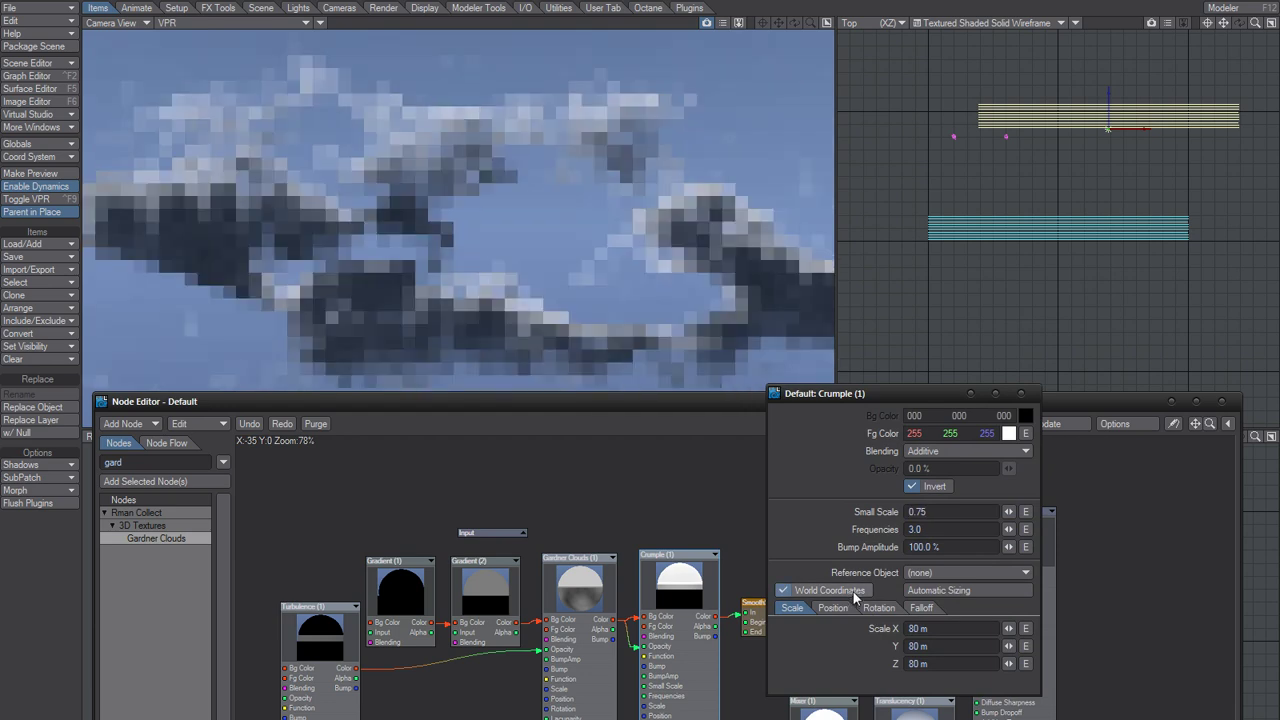
{"action": "left_click", "coordinate": [1021, 394]}
{"action": "double_click", "coordinate": [320, 630]}
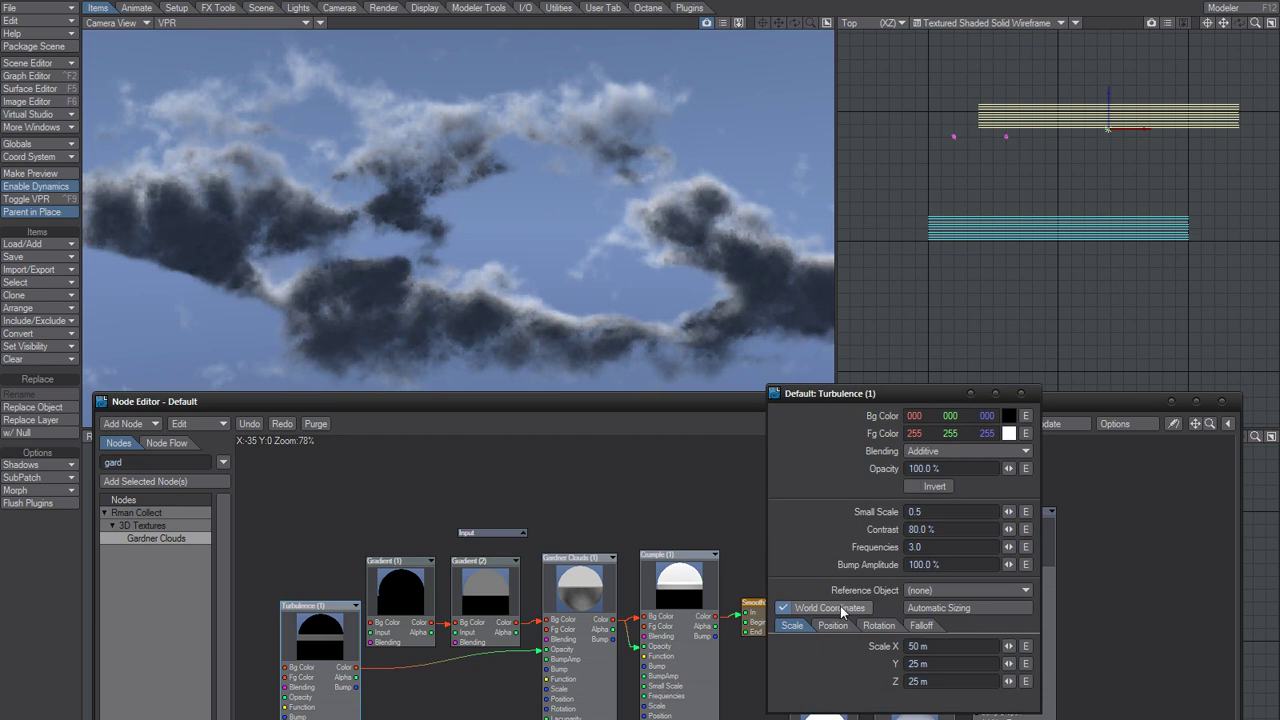
{"action": "left_click", "coordinate": [1021, 394]}
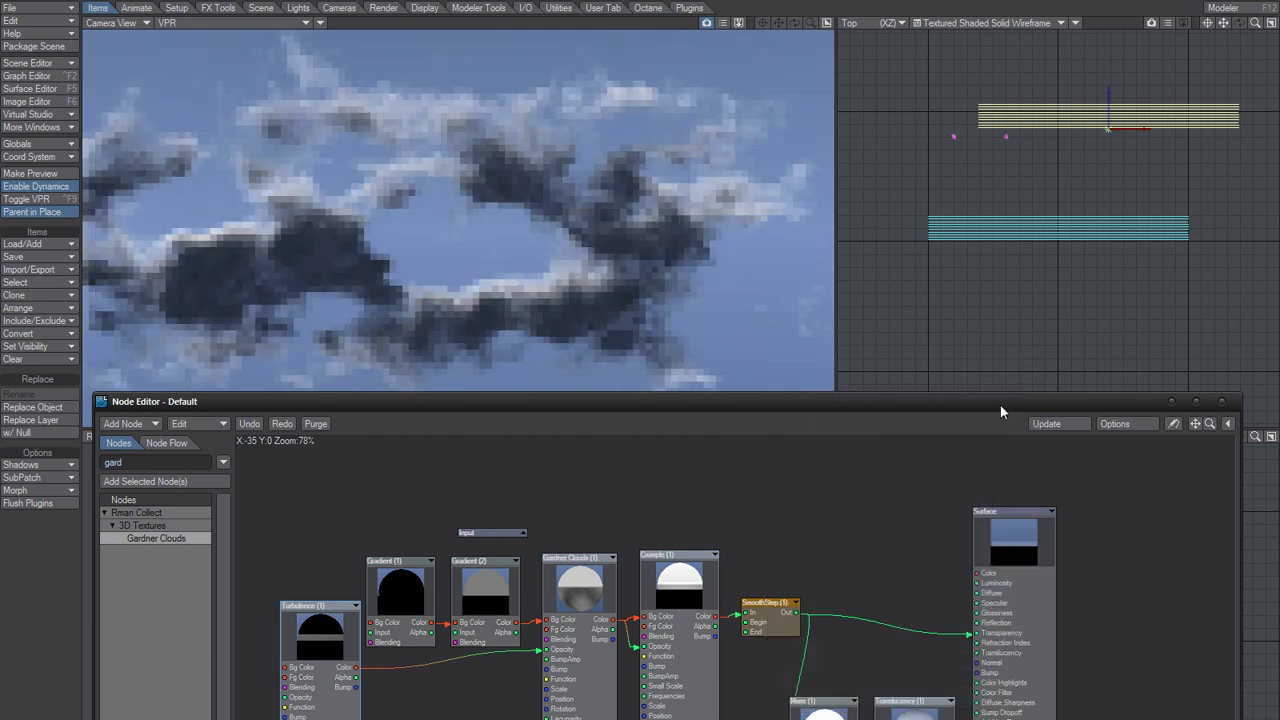
Slide the cloned cloud object along X in the Top view and delete it from the scene
{"action": "left_click_drag", "start_coordinate": [1140, 127], "coordinate": [1023, 134]}
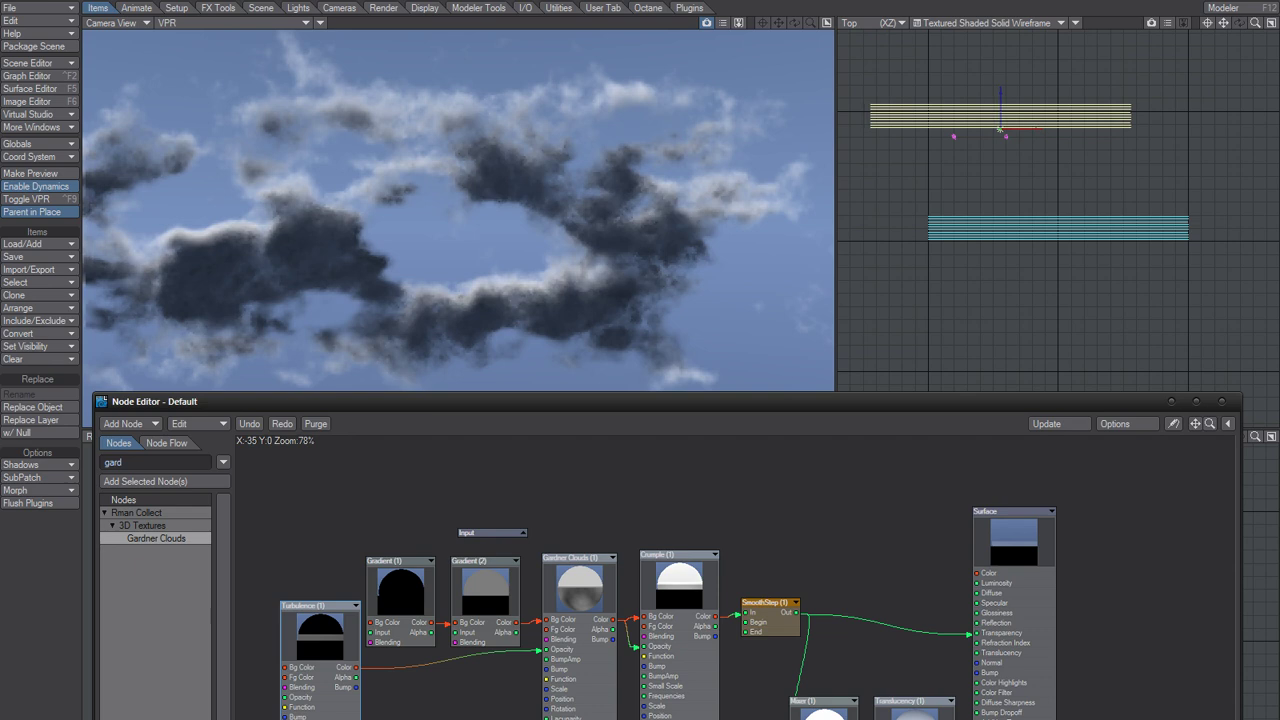
{"action": "left_click_drag", "start_coordinate": [1017, 135], "coordinate": [1059, 137]}
{"action": "key", "text": "Delete"}
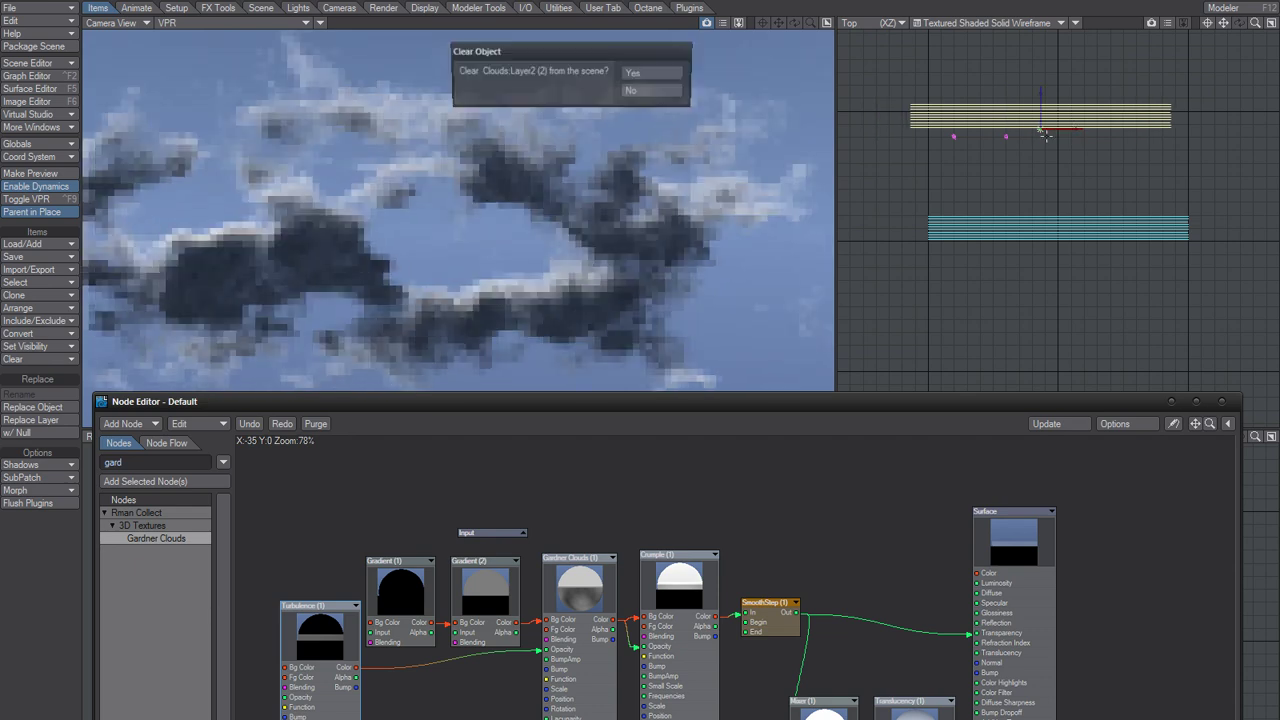
{"action": "left_click", "coordinate": [636, 76]}
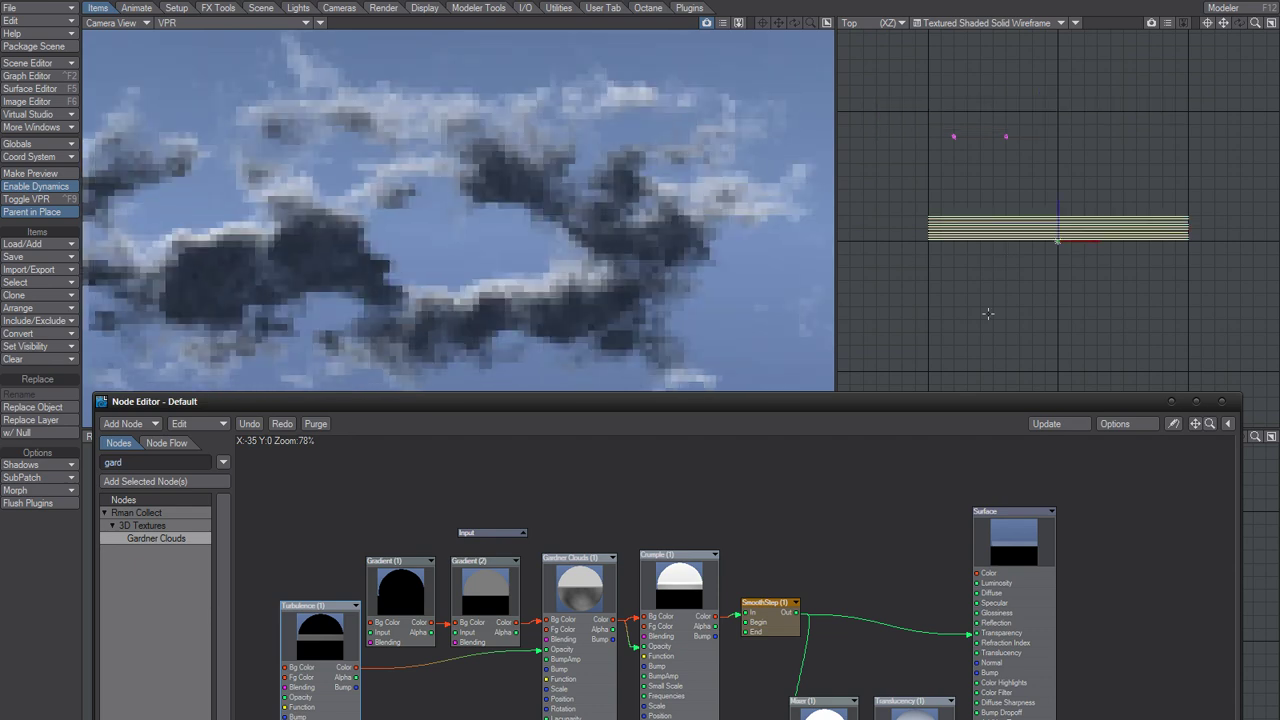
Make one clone of the layered cloud object, move it toward positive Z and X, and minimize the Node Editor
{"action": "key", "text": "ctrl+c"}
{"action": "left_click", "coordinate": [727, 76]}
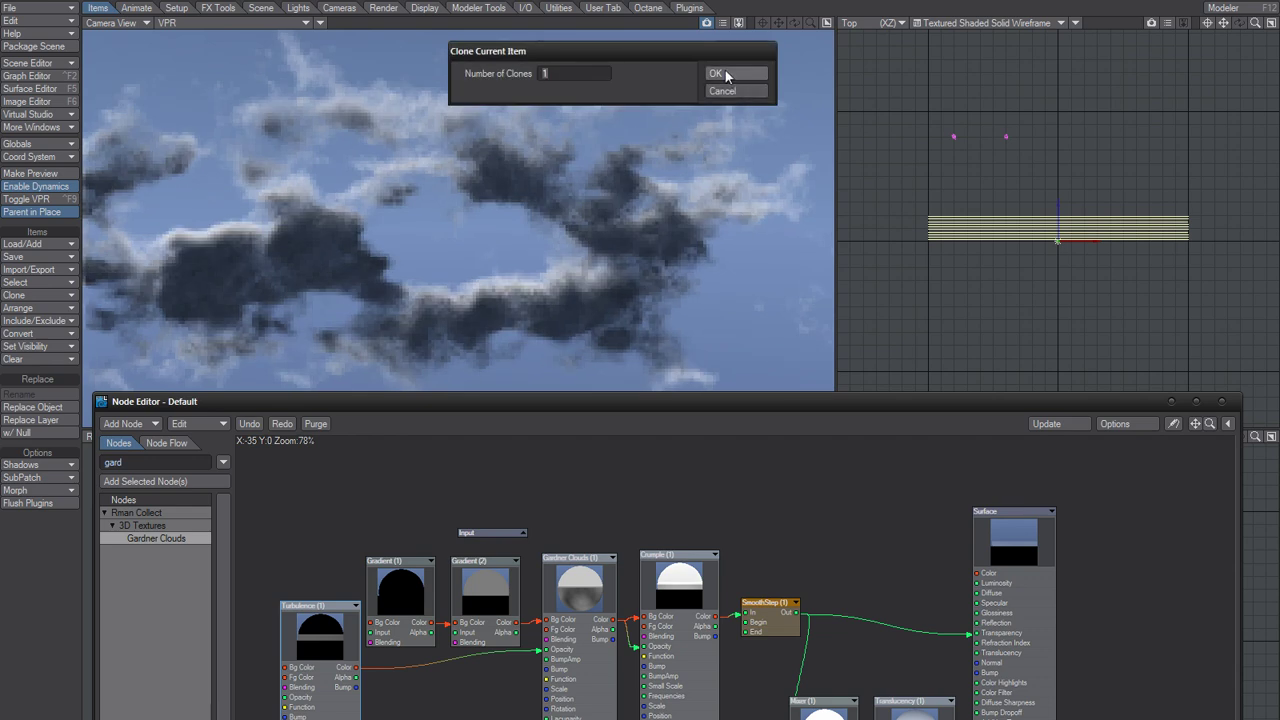
{"action": "mouse_move", "coordinate": [1052, 204]}
{"action": "left_mouse_down"}
{"action": "mouse_move", "coordinate": [1052, 124]}
{"action": "mouse_move", "coordinate": [1117, 166]}
{"action": "mouse_move", "coordinate": [1135, 160]}
{"action": "mouse_move", "coordinate": [1125, 99]}
{"action": "left_mouse_up"}
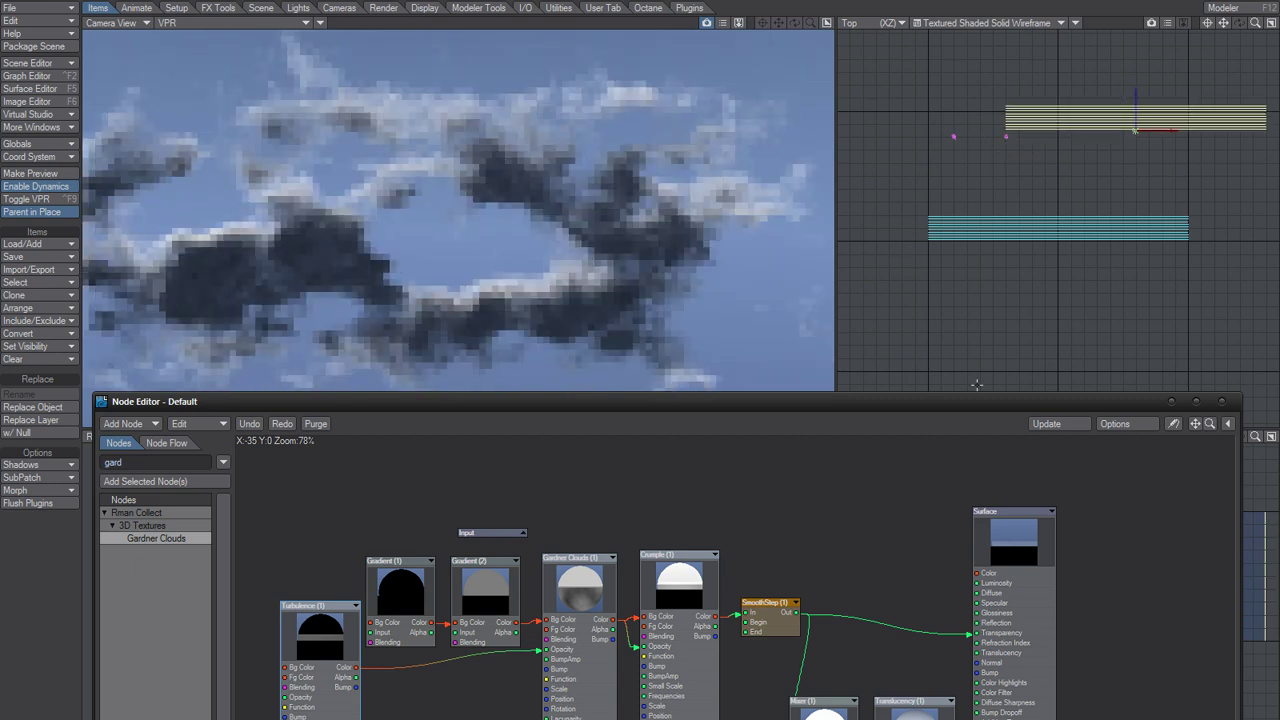
{"action": "left_click", "coordinate": [1171, 401]}
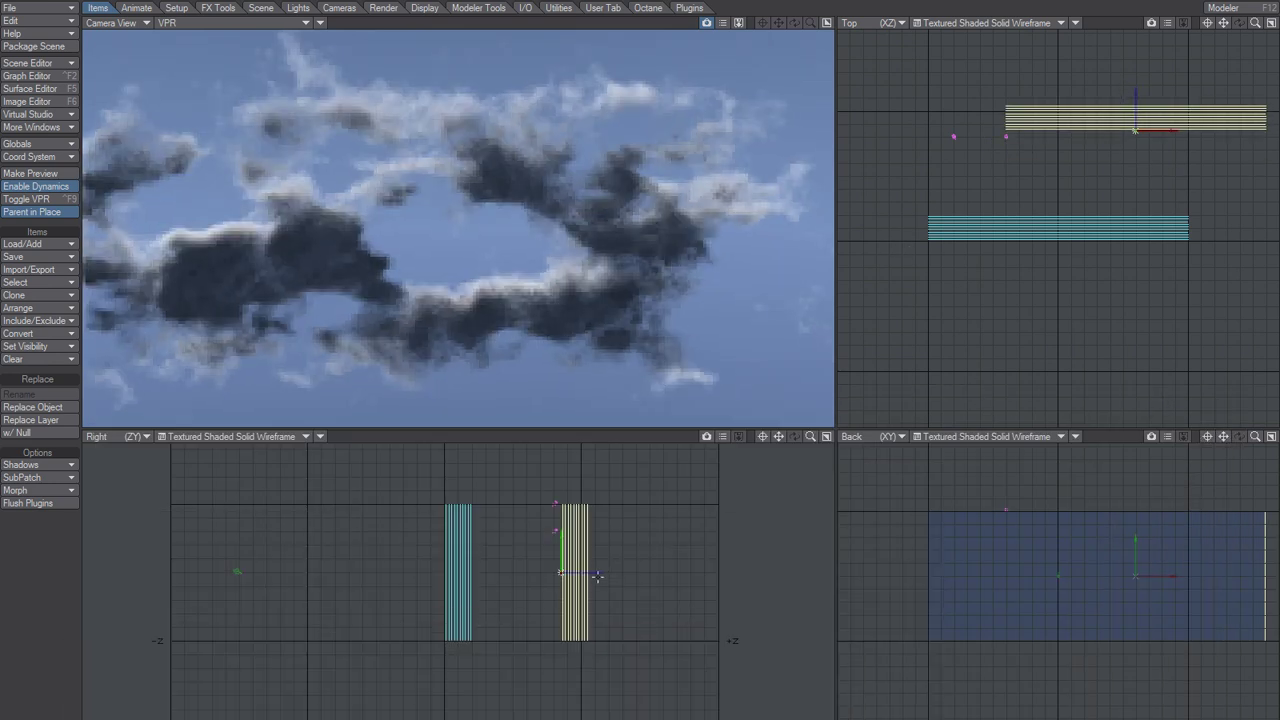
Try the clone at different heights and Z depths behind the original, then delete it from the scene
{"action": "mouse_move", "coordinate": [561, 545]}
{"action": "left_mouse_down"}
{"action": "mouse_move", "coordinate": [562, 522]}
{"action": "mouse_move", "coordinate": [558, 534]}
{"action": "left_mouse_up"}
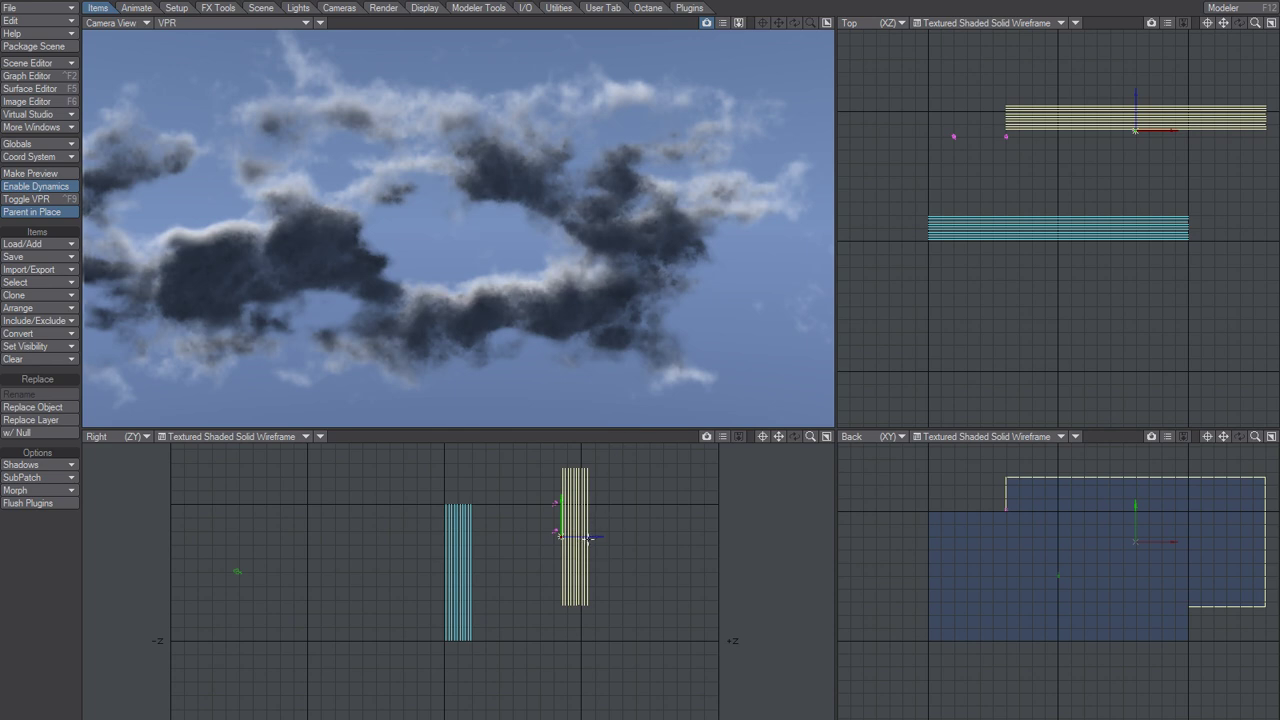
{"action": "left_click_drag", "start_coordinate": [1128, 91], "coordinate": [1134, 198]}
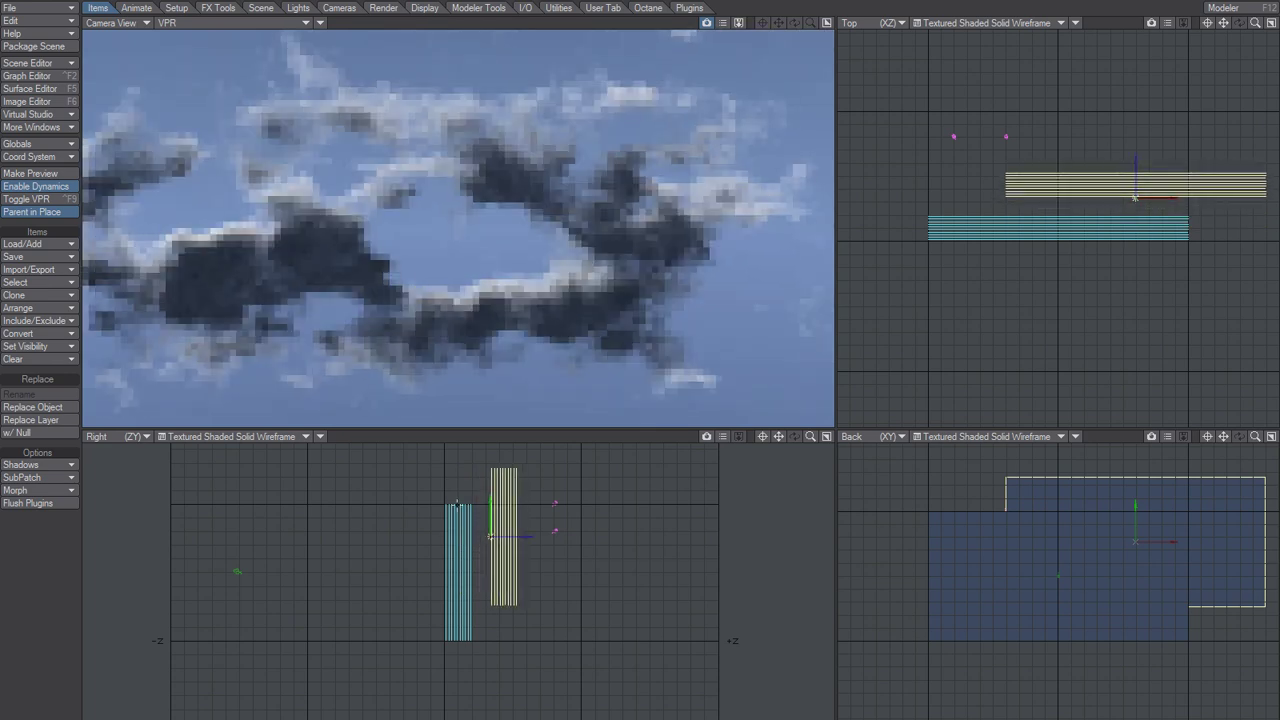
{"action": "left_click_drag", "start_coordinate": [490, 500], "coordinate": [613, 556]}
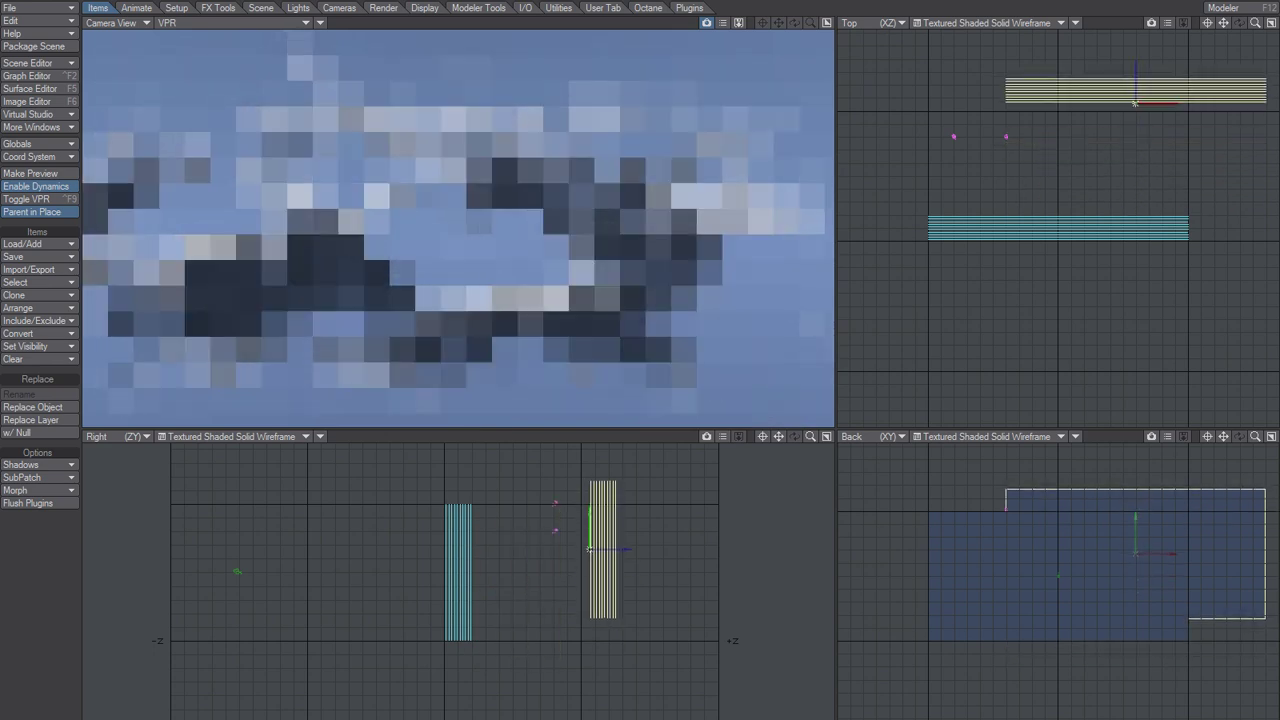
{"action": "mouse_move", "coordinate": [624, 550]}
{"action": "left_mouse_down"}
{"action": "mouse_move", "coordinate": [609, 554]}
{"action": "mouse_move", "coordinate": [624, 551]}
{"action": "left_mouse_up"}
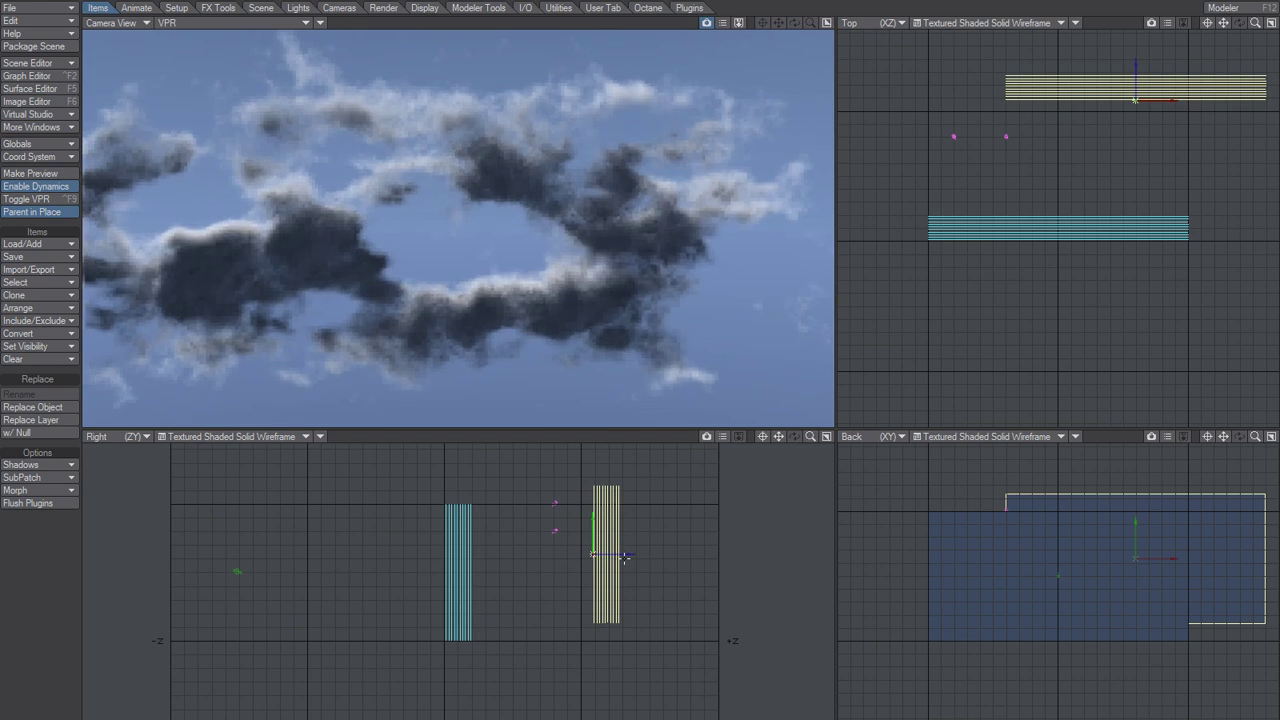
{"action": "left_click_drag", "start_coordinate": [626, 557], "coordinate": [584, 545]}
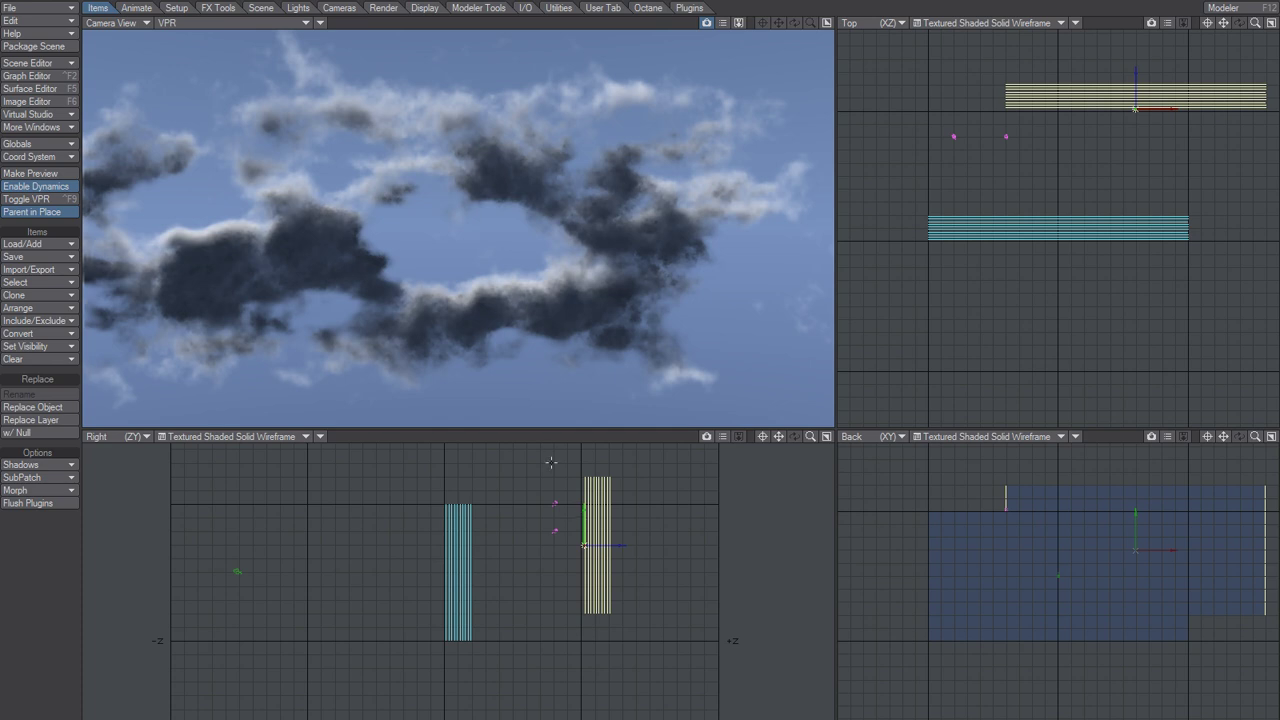
{"action": "left_click_drag", "start_coordinate": [585, 512], "coordinate": [585, 504]}
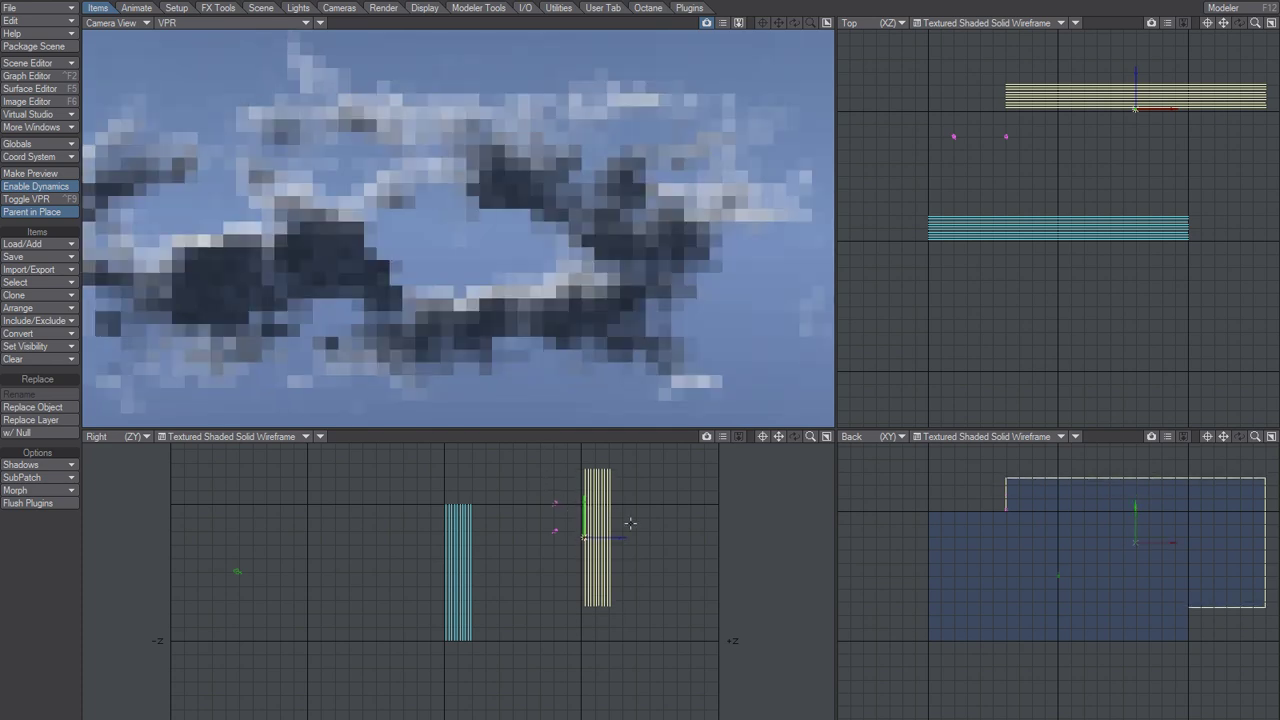
{"action": "key", "text": "Delete"}
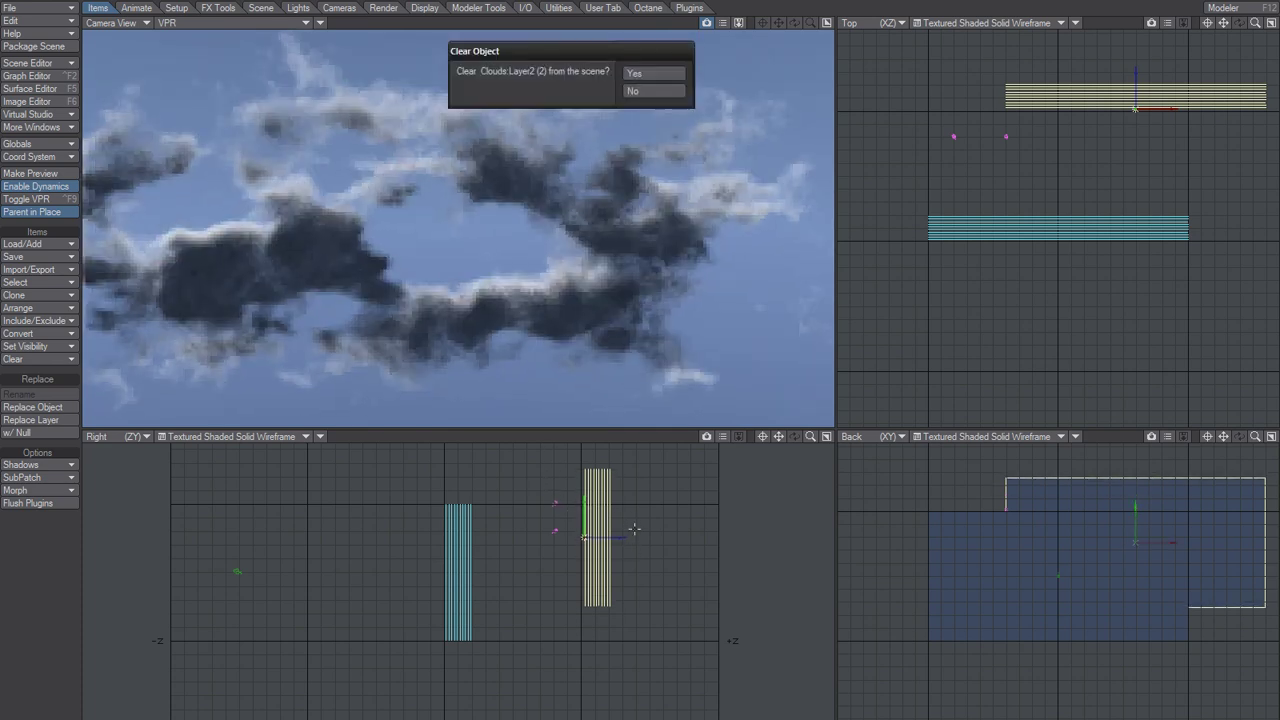
{"action": "key", "text": "Return"}
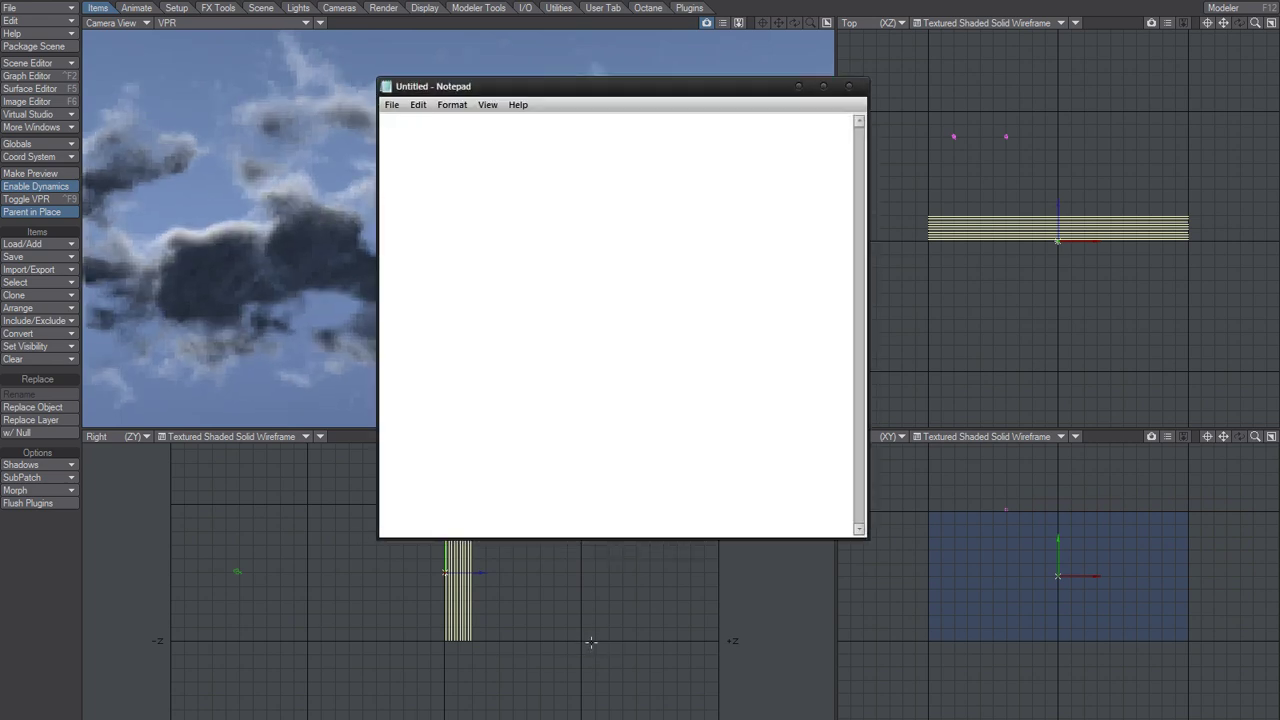
Write the note "Cumulus" in the empty Notepad document and minimize Notepad
{"action": "type", "text": "Cumulus"}
{"action": "left_click", "coordinate": [797, 87]}
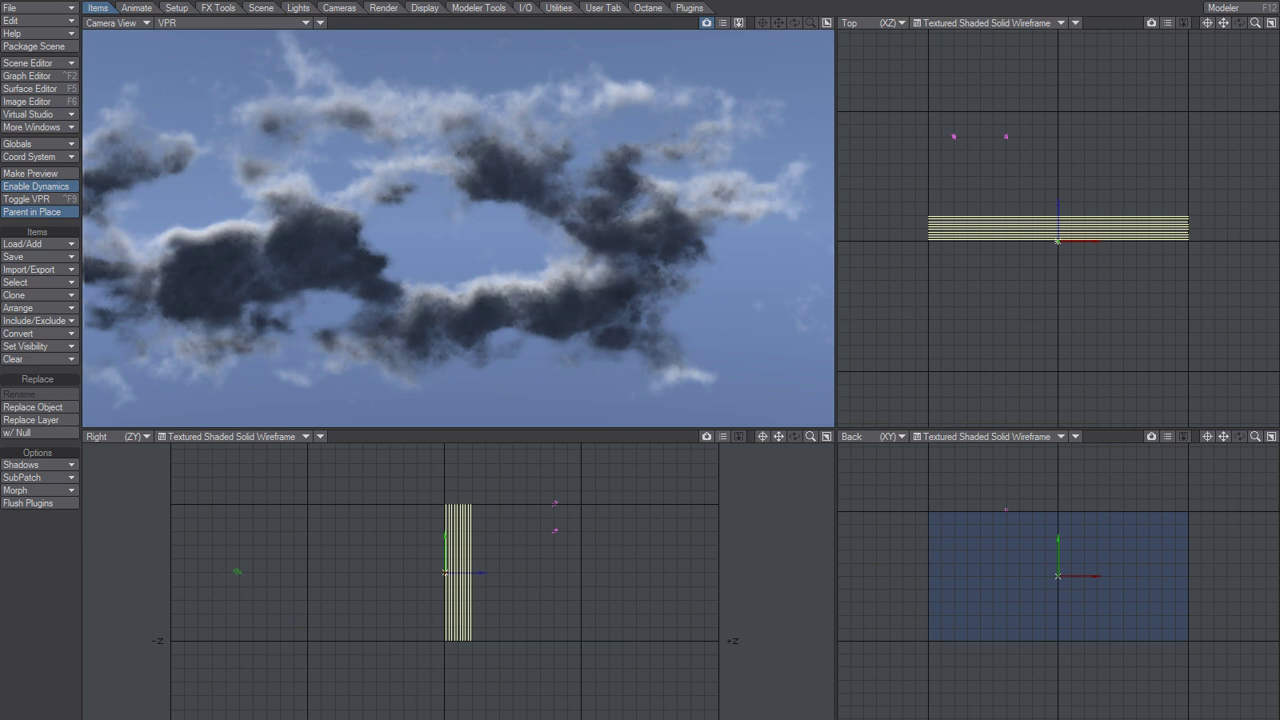
Switch to the browser's Faking Volumetric Clouds tutorial, view its first sample image enlarged, and highlight the author's name
{"action": "key", "text": "alt+Tab"}
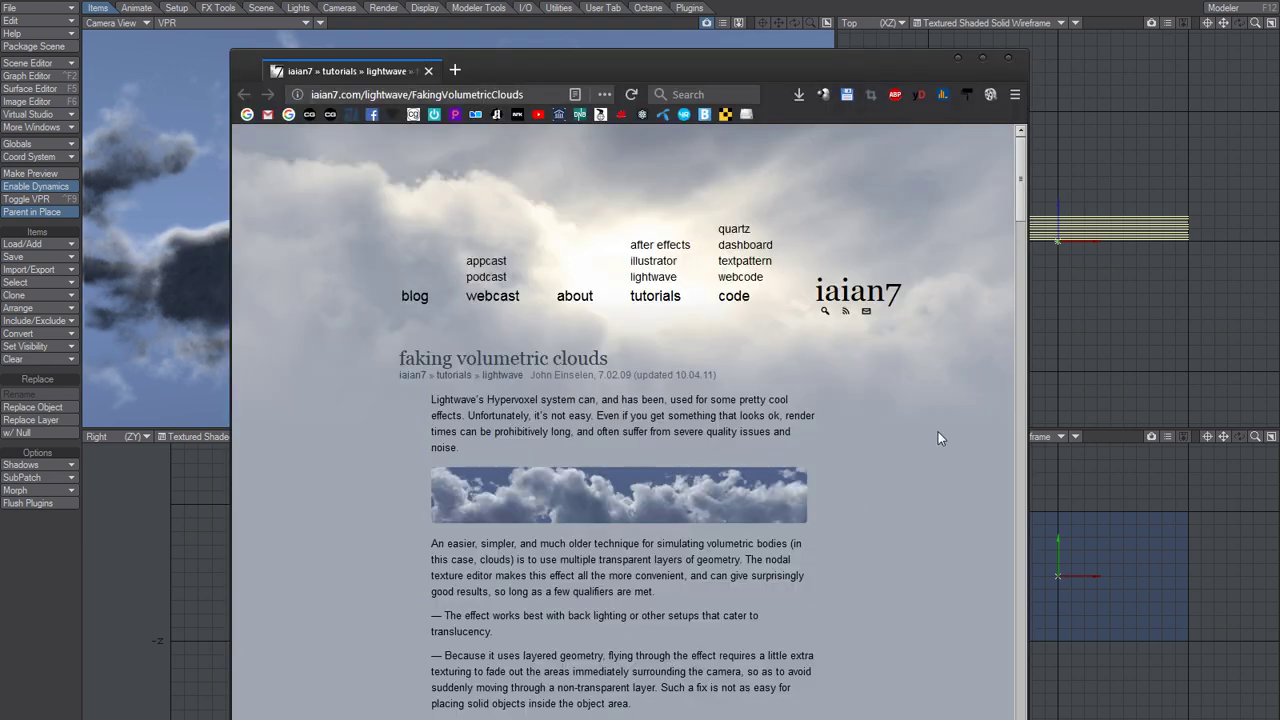
{"action": "left_click", "coordinate": [650, 497]}
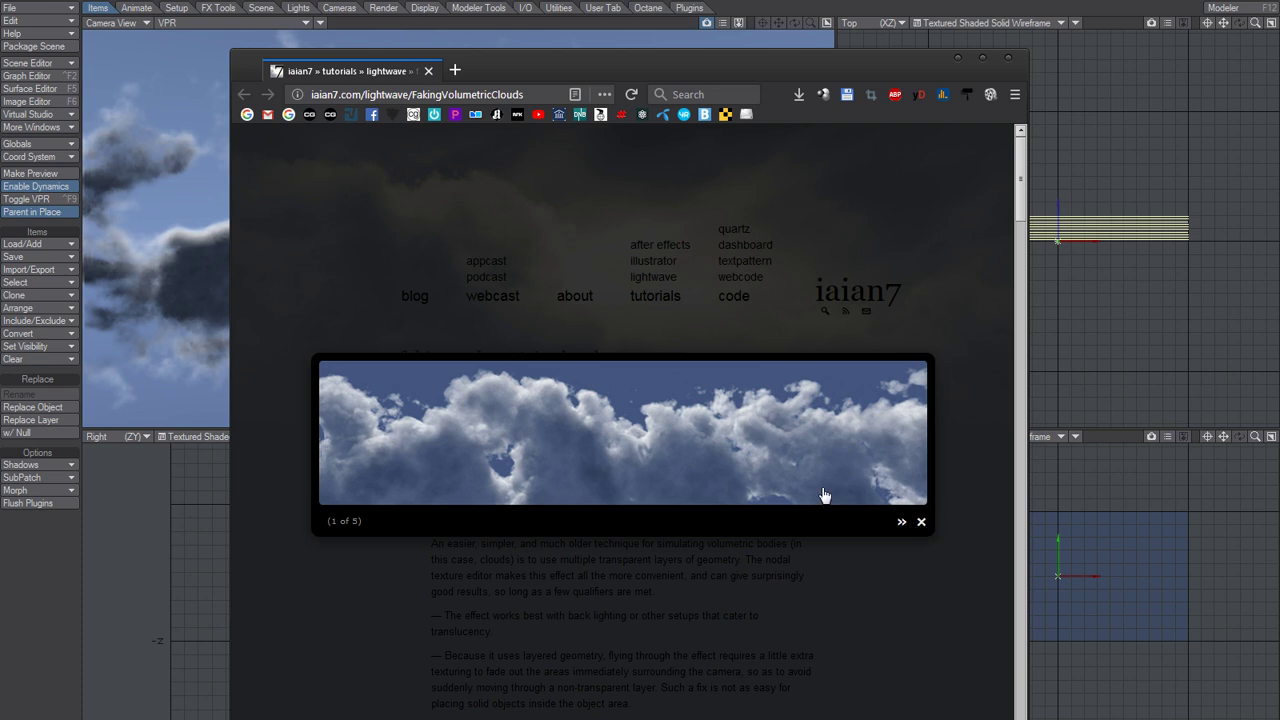
{"action": "left_click", "coordinate": [921, 522]}
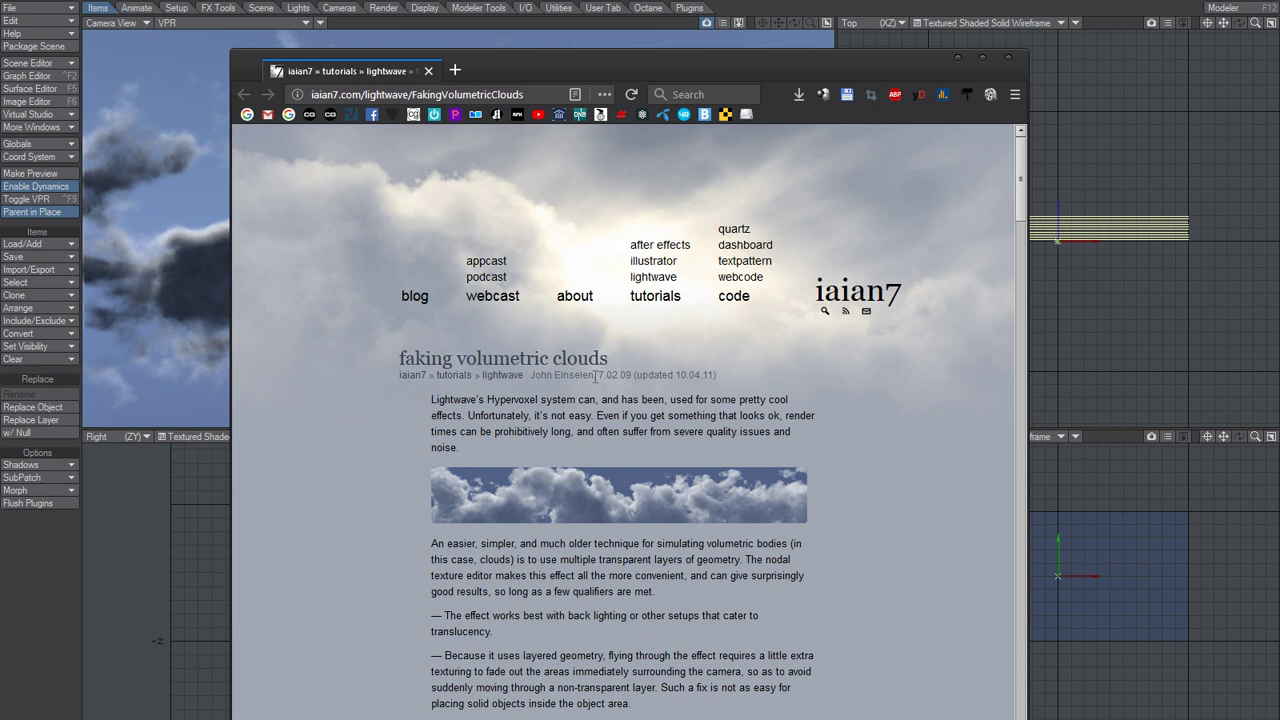
{"action": "left_click_drag", "start_coordinate": [597, 376], "coordinate": [532, 377]}
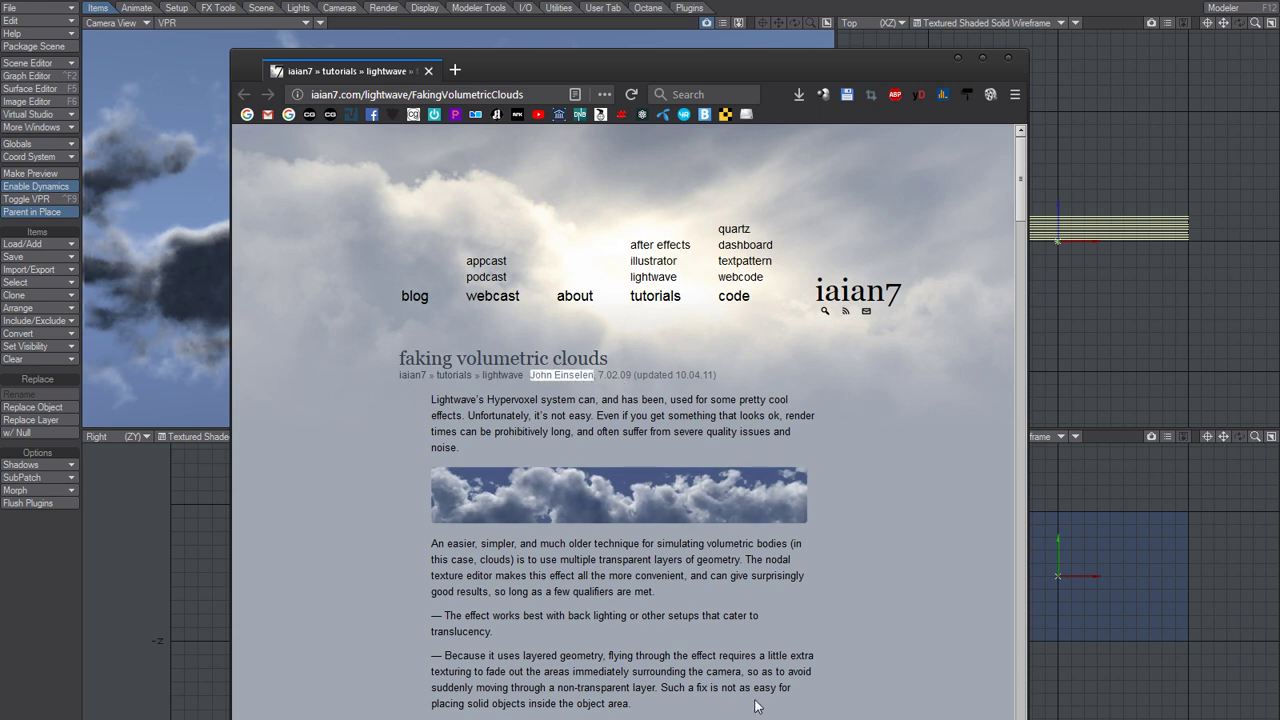